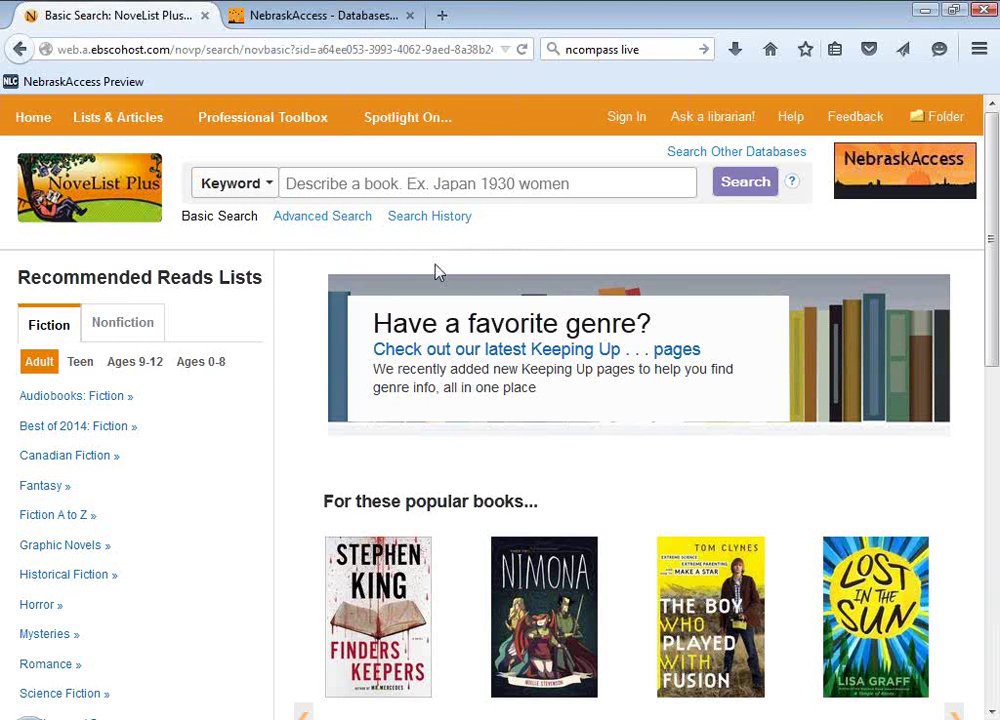
# Run a keyword search for "bangkok 8" and open the record for the book Bangkok 8.
pyautogui.click(354, 178)
pyautogui.write('bangkok')
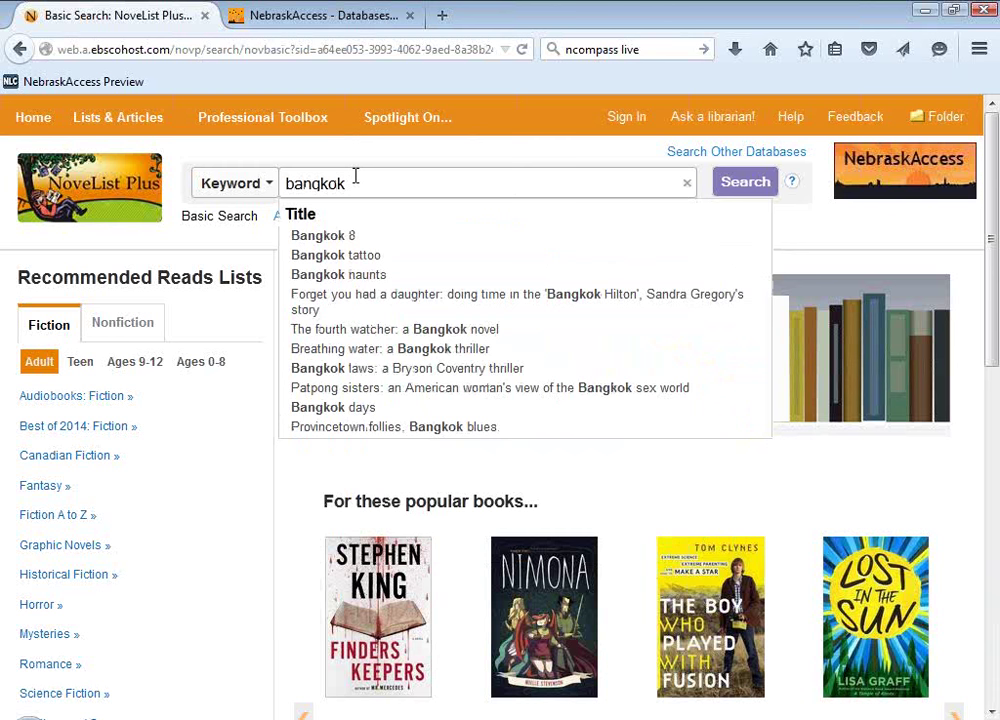
pyautogui.write(' 8')
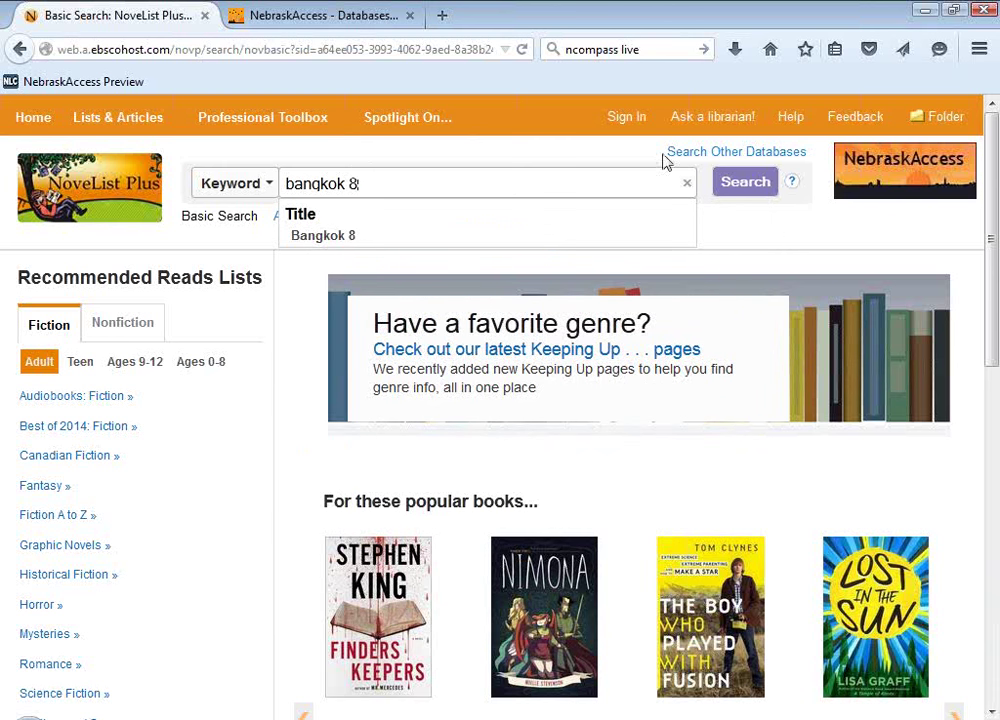
pyautogui.click(745, 183)
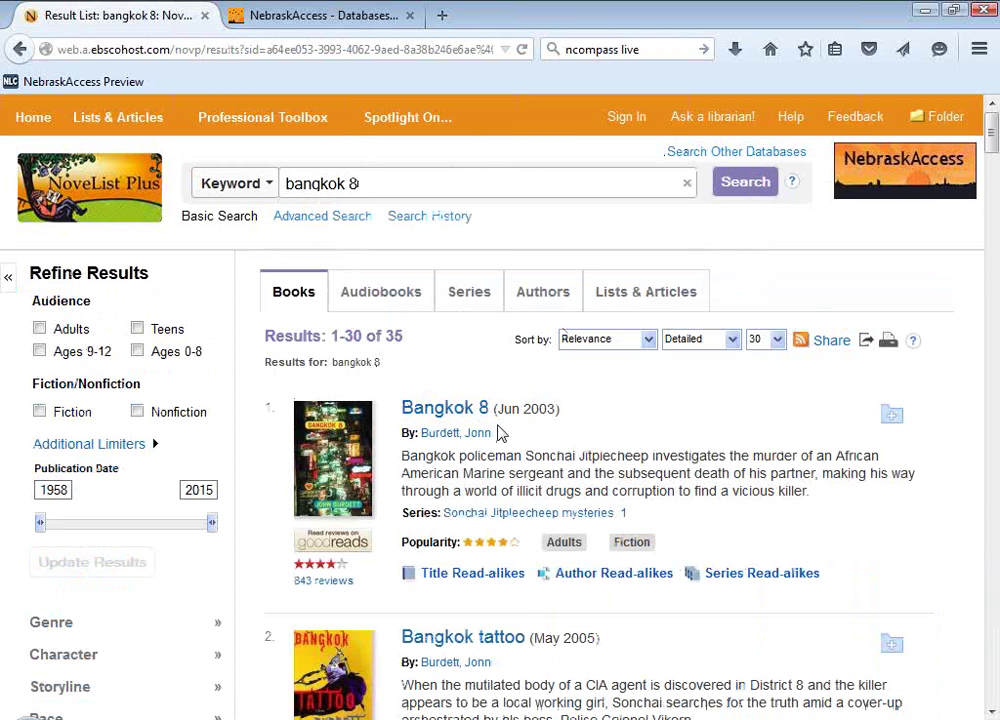
pyautogui.click(450, 410)
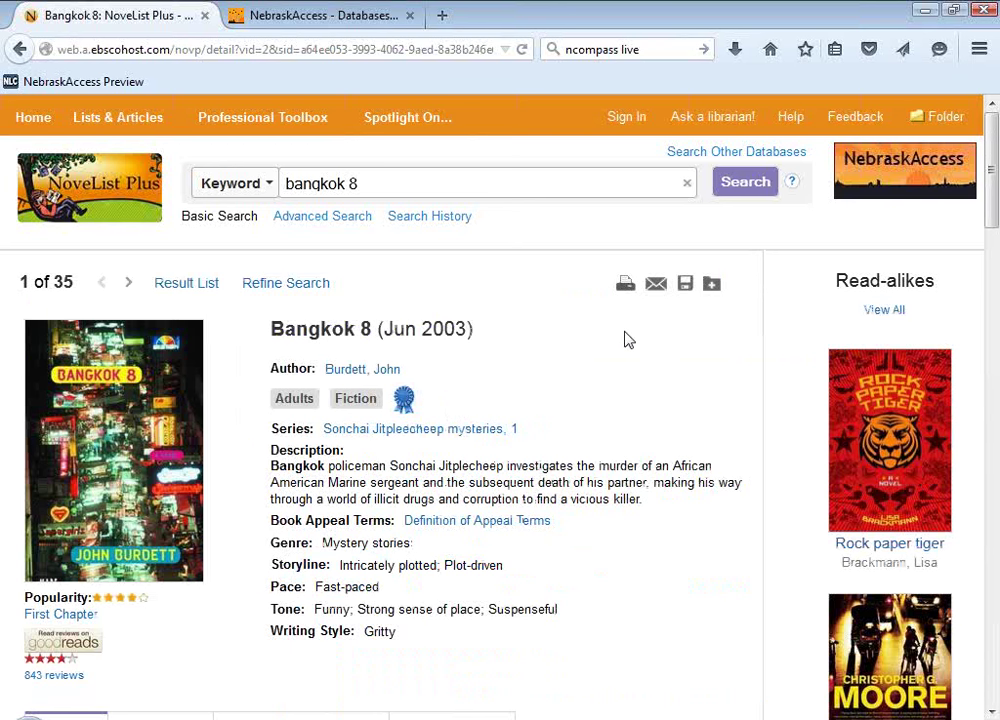
# Examine the award marker, series, description and appeal details on the Bangkok 8 record.
pyautogui.scroll(-2, 549, 375)
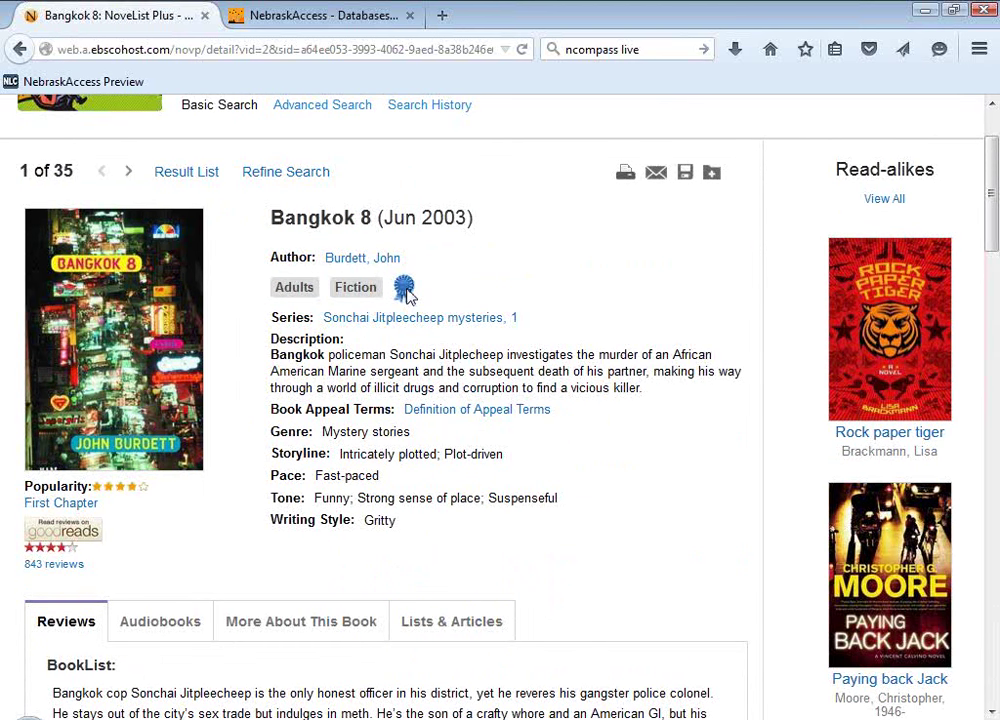
pyautogui.moveTo(407, 291)
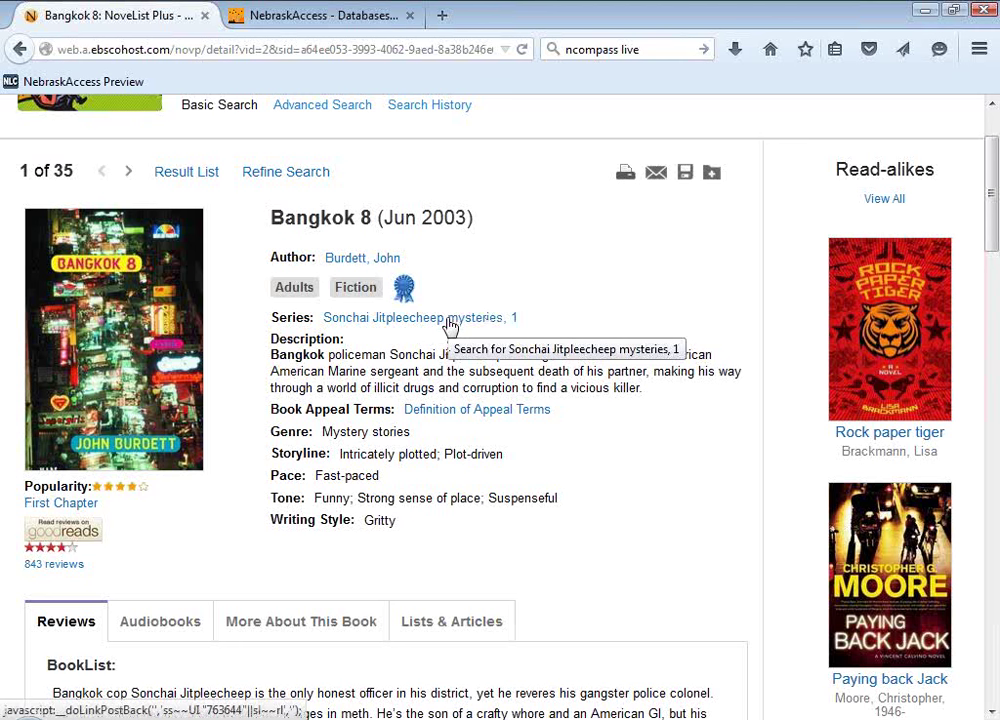
pyautogui.scroll(-2, 587, 335)
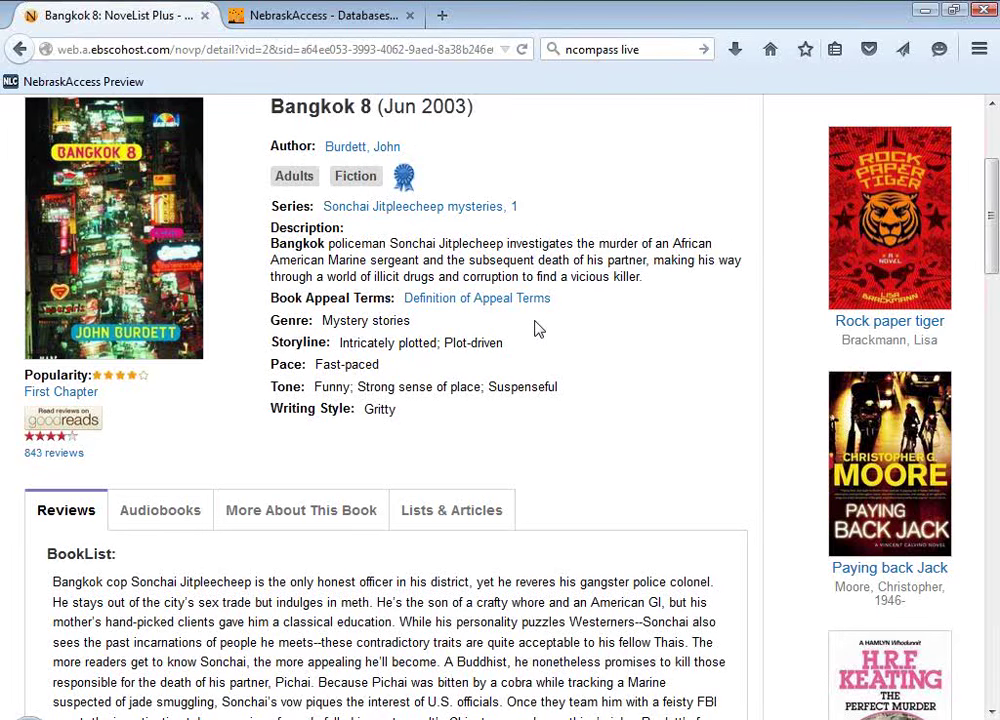
# Open the definition of appeal terms, go to the full Appeal Terms list and look through the Character terms.
pyautogui.click(452, 298)
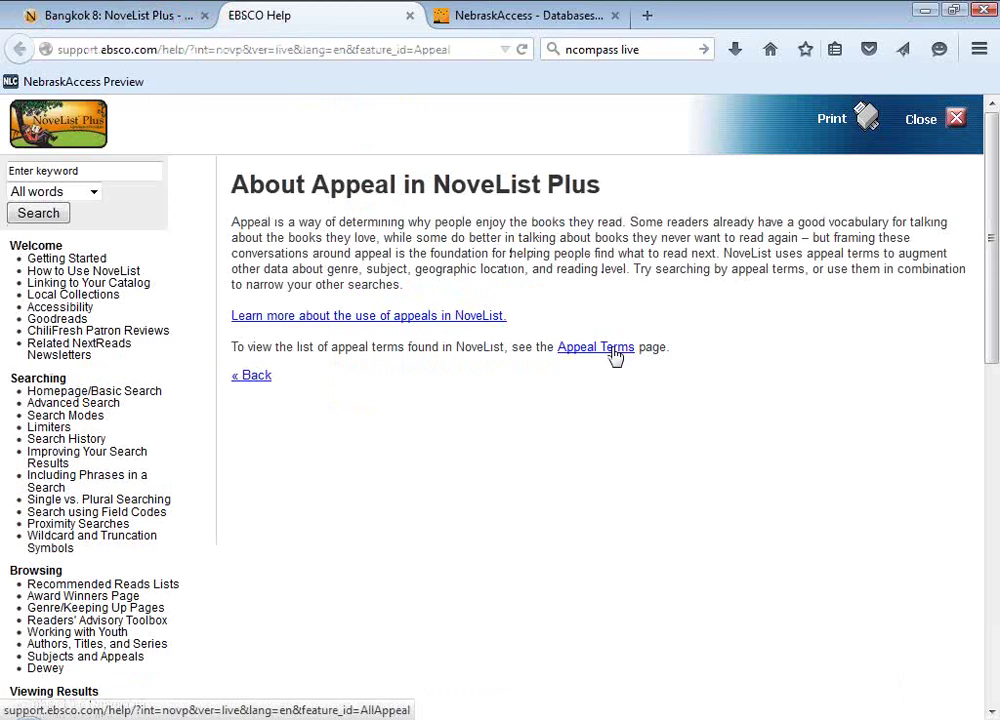
pyautogui.click(596, 350)
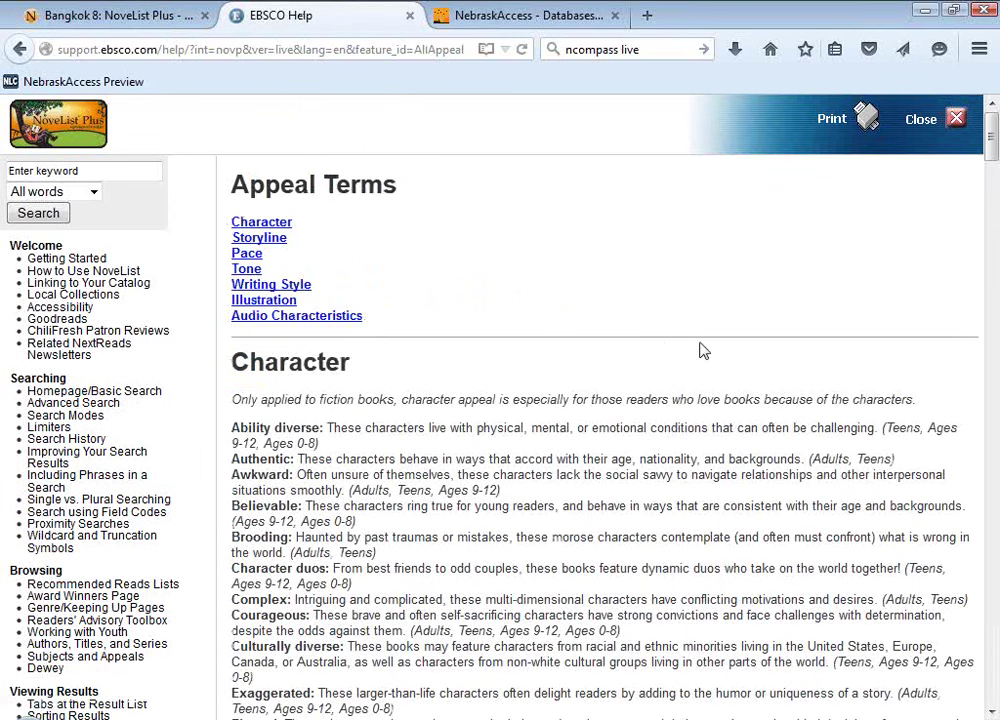
pyautogui.scroll(-4, 704, 350)
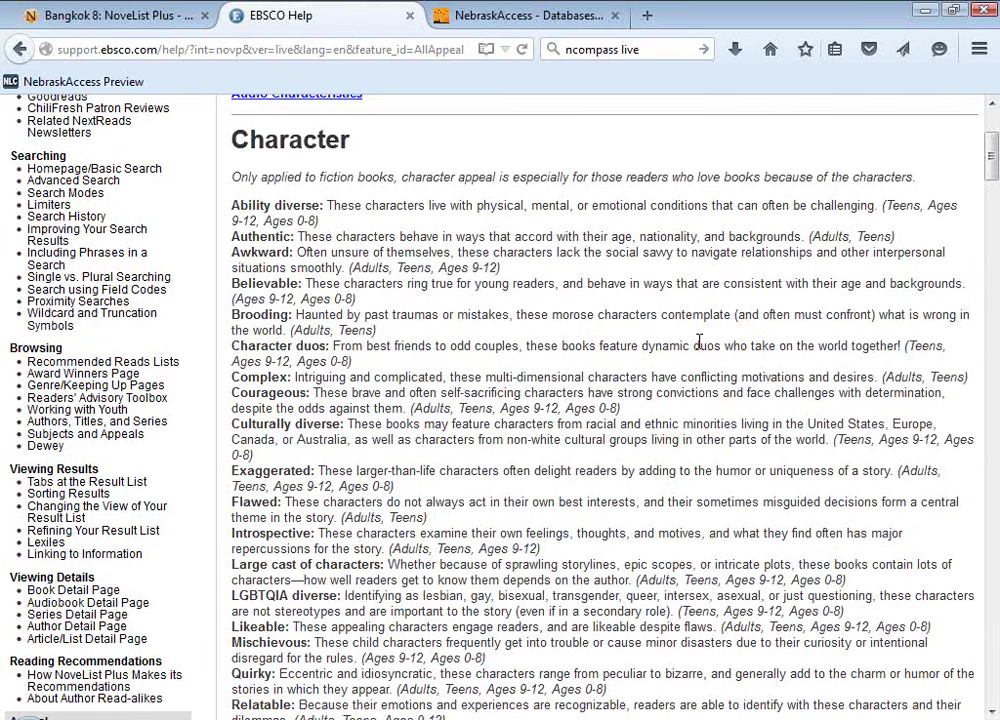
pyautogui.scroll(-1, 365, 470)
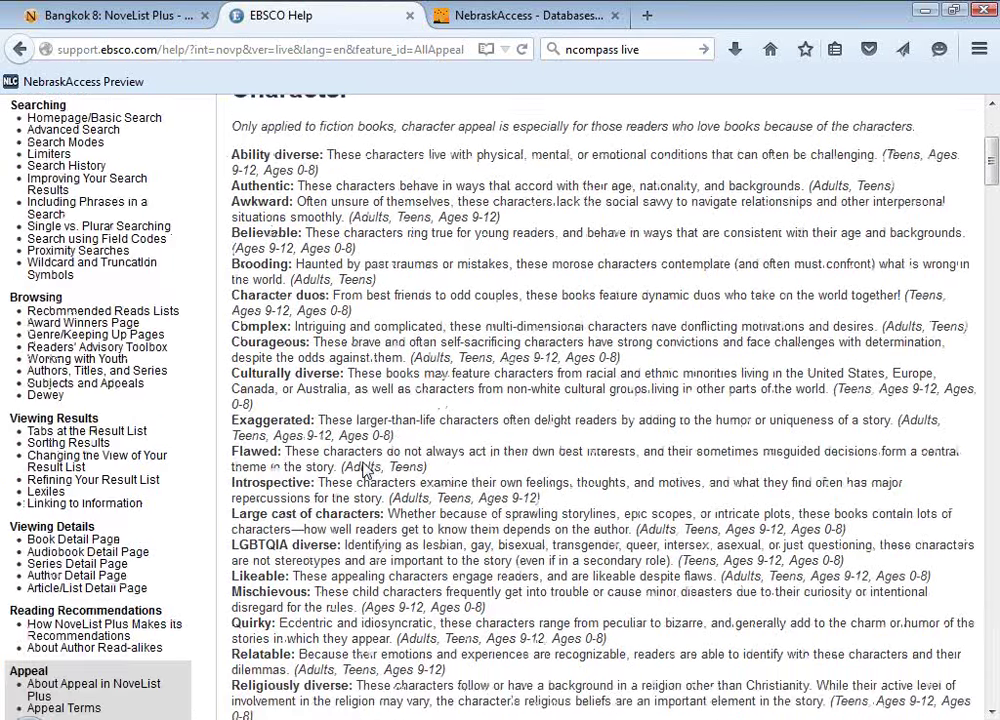
pyautogui.scroll(-1, 365, 470)
pyautogui.scroll(-2, 365, 470)
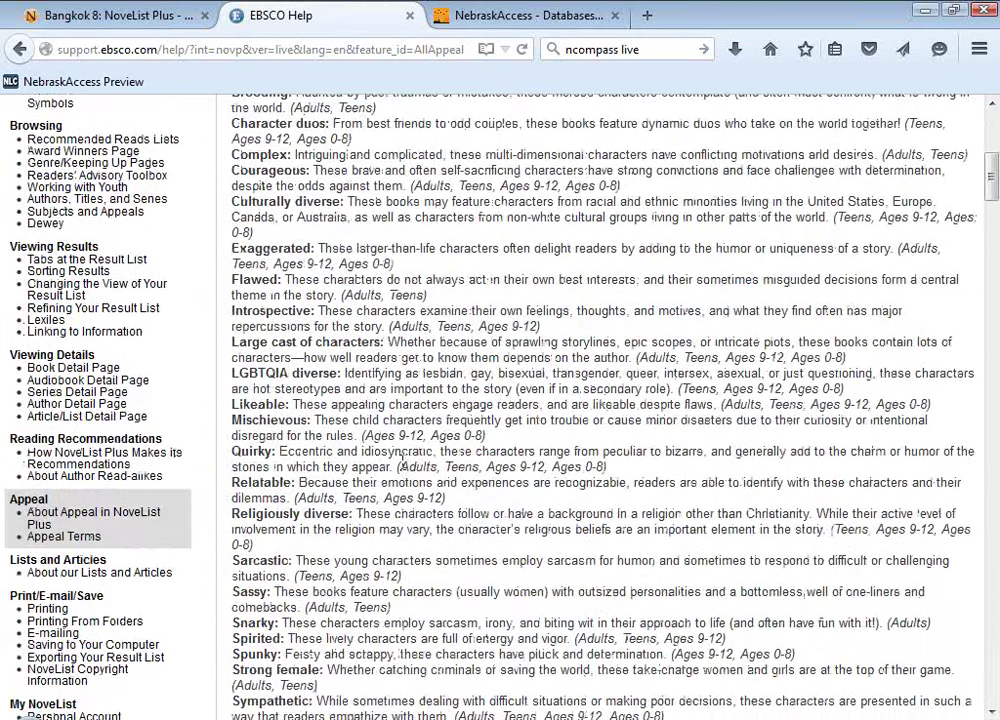
pyautogui.scroll(-2, 414, 432)
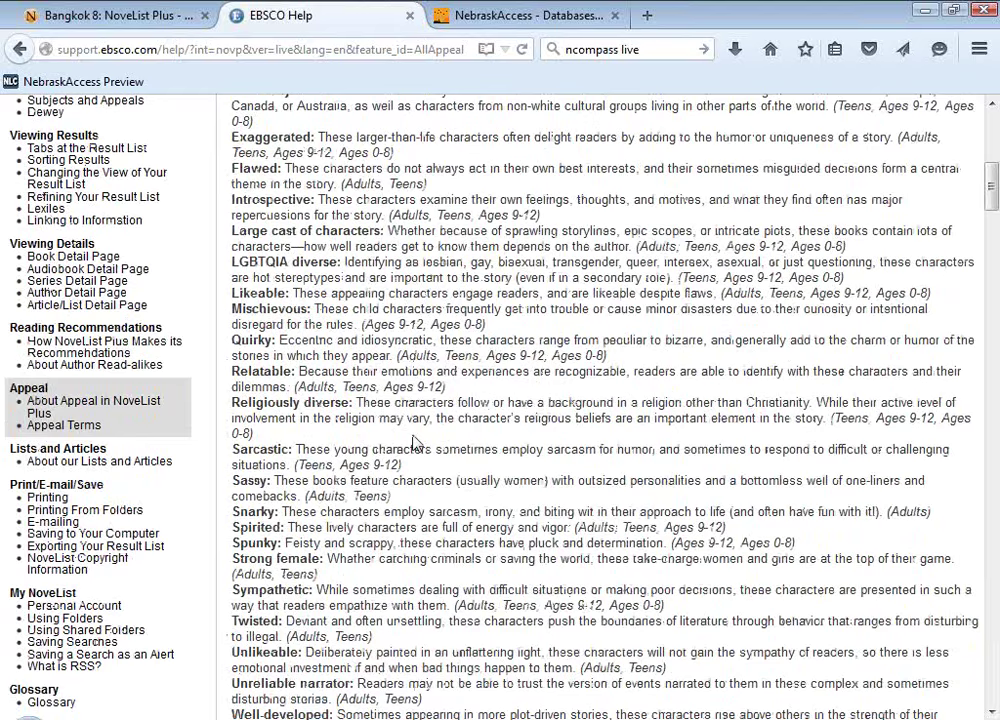
pyautogui.scroll(-2, 414, 443)
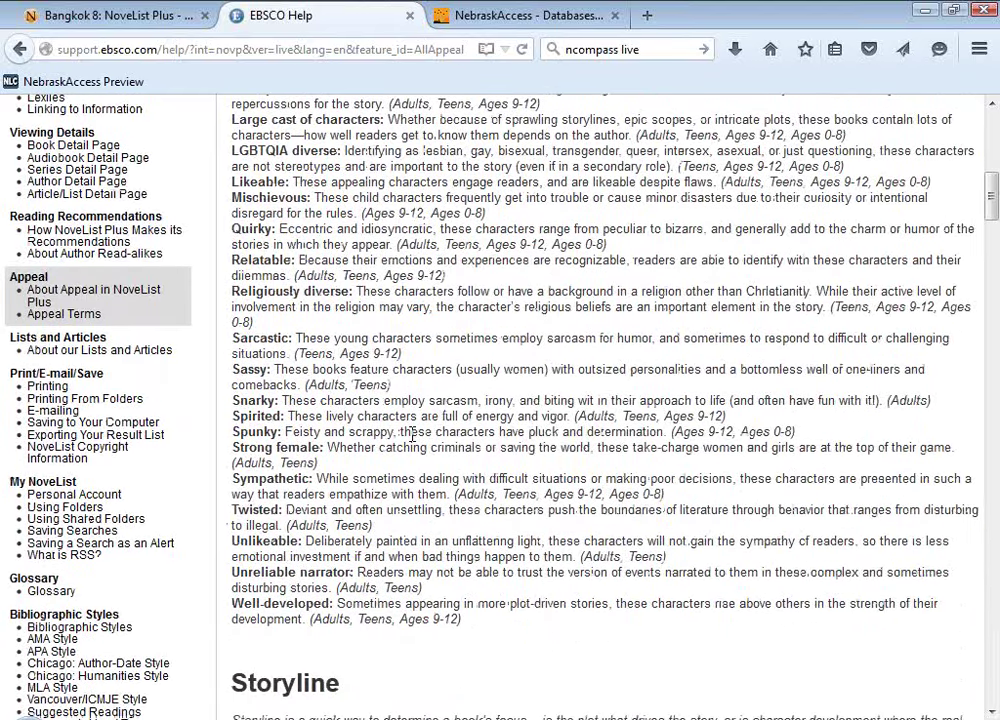
pyautogui.scroll(-2, 411, 433)
pyautogui.scroll(-4, 527, 468)
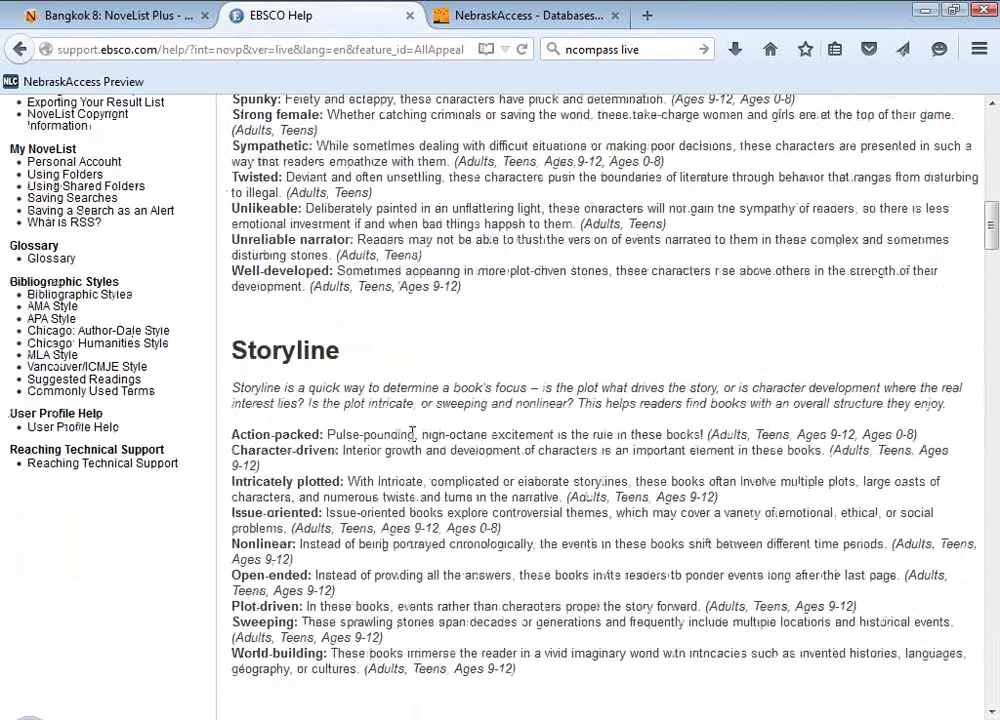
# Look through the Storyline, Pace, Tone and Writing Style appeal terms, and close the help page.
pyautogui.scroll(-4, 527, 468)
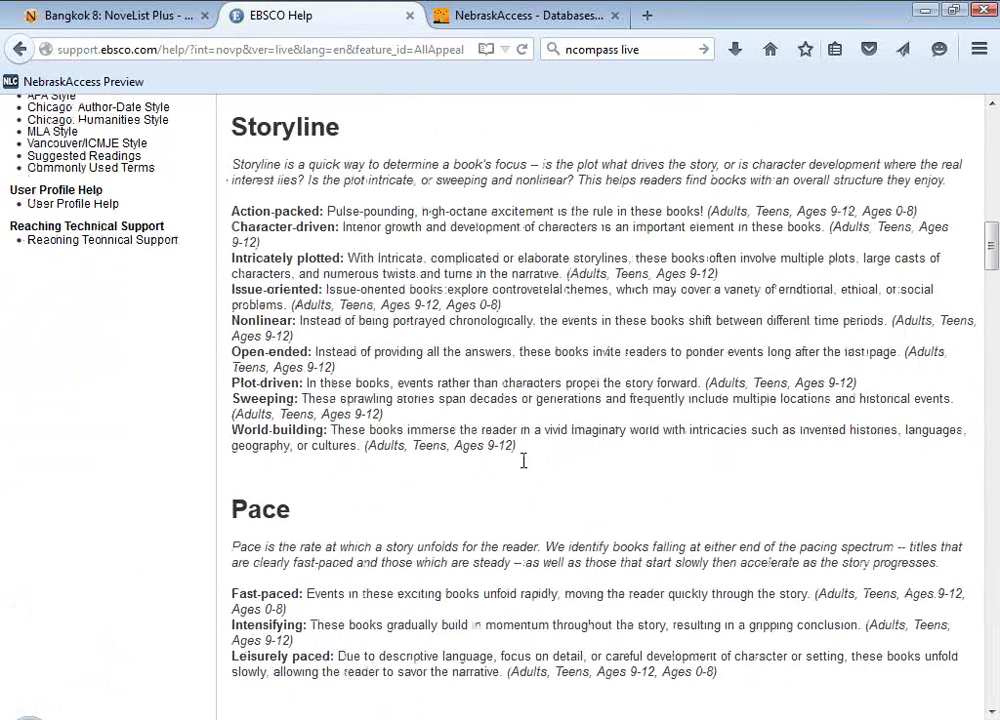
pyautogui.scroll(-3, 525, 465)
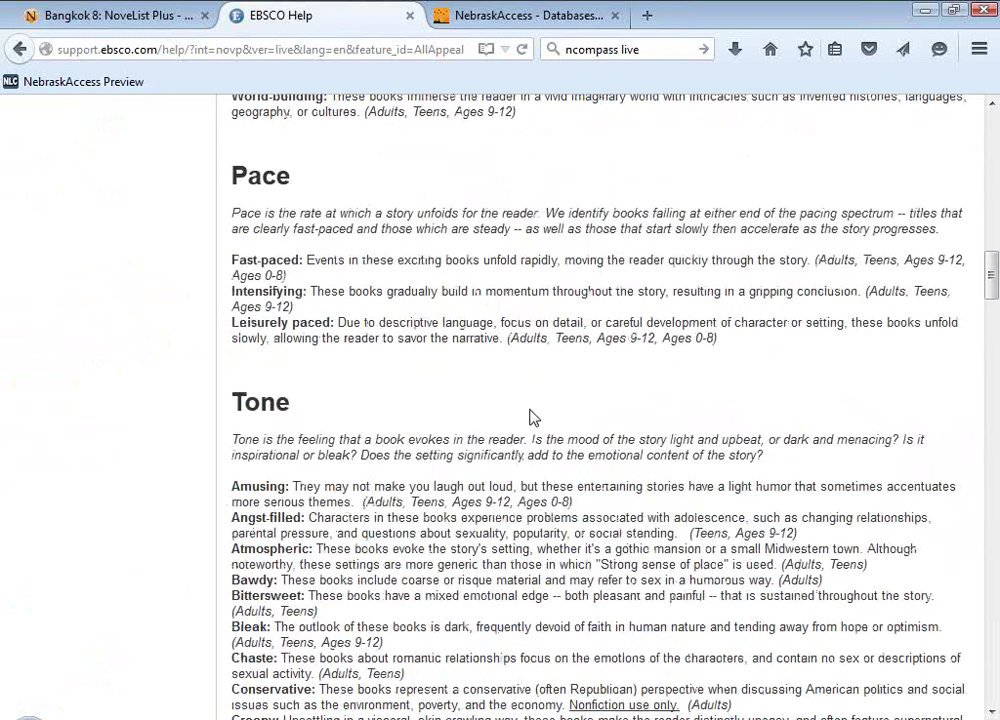
pyautogui.scroll(-2, 533, 417)
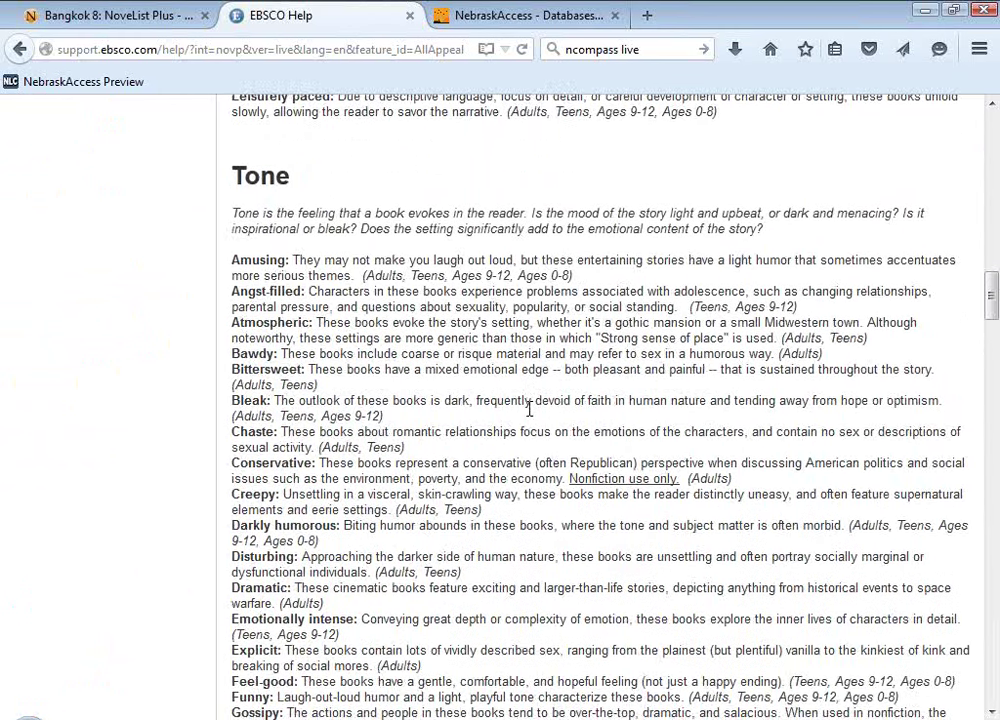
pyautogui.scroll(-6, 529, 410)
pyautogui.scroll(-3, 529, 410)
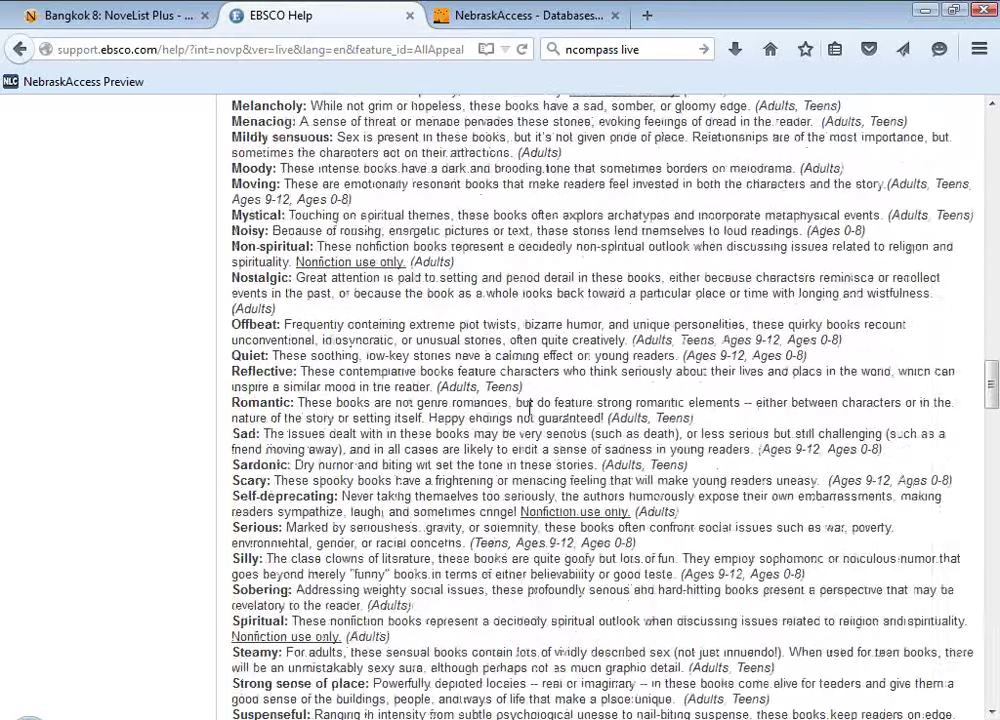
pyautogui.scroll(-4, 530, 410)
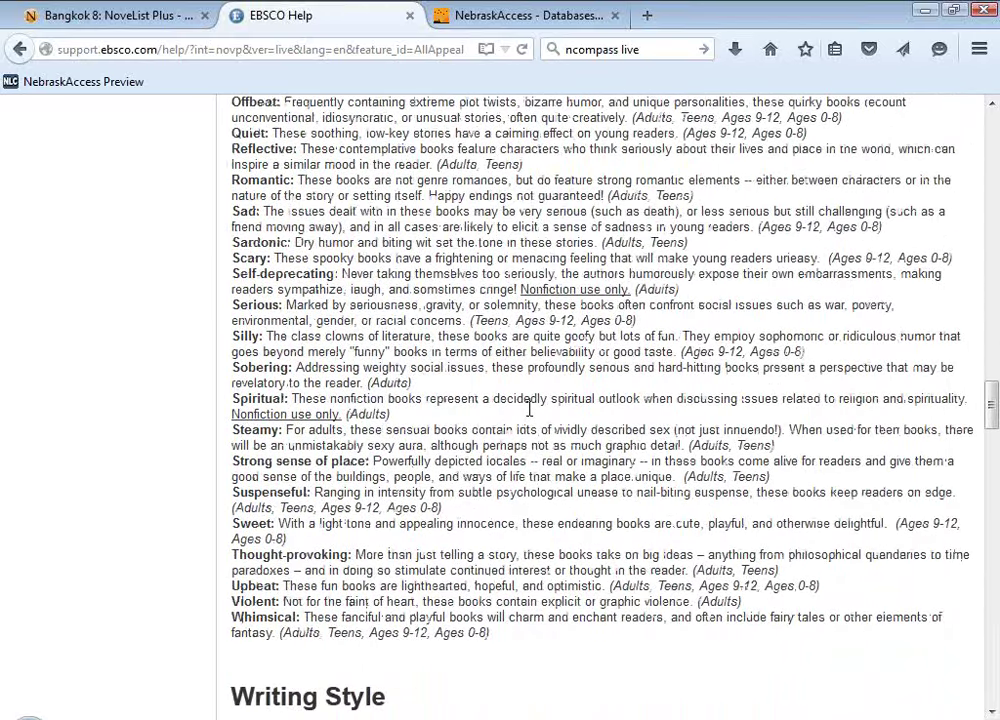
pyautogui.scroll(-7, 530, 415)
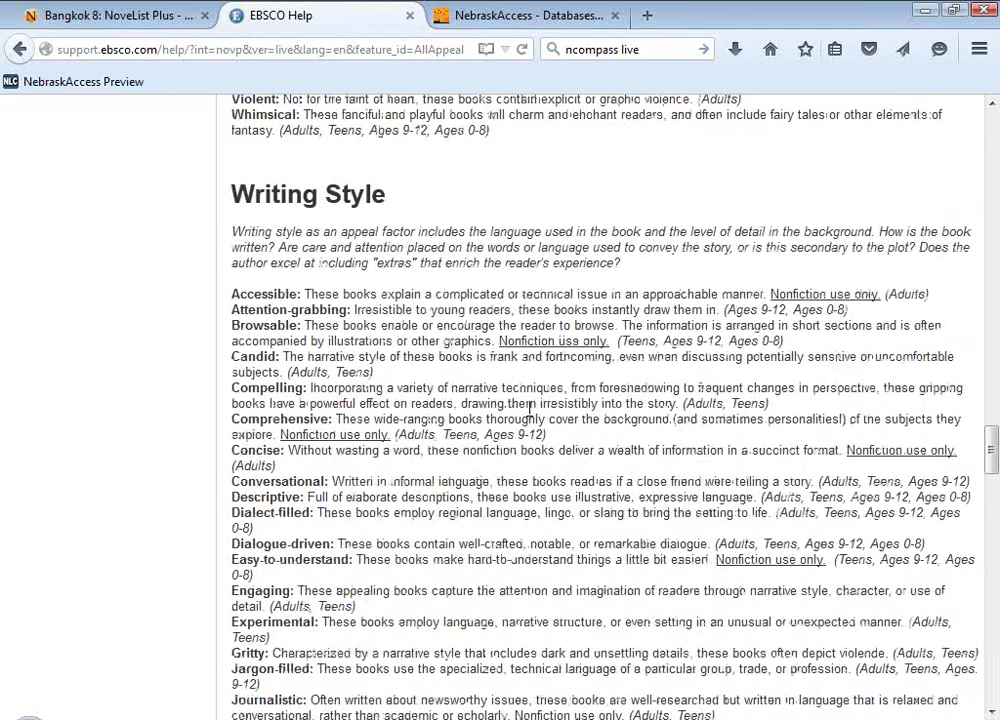
pyautogui.scroll(-4, 529, 410)
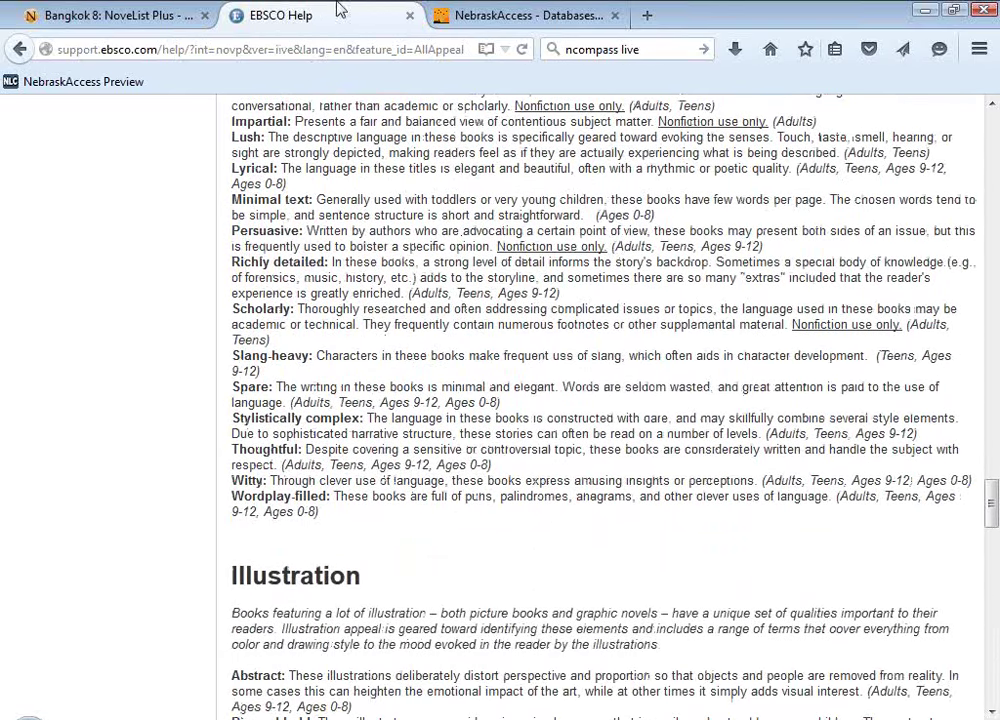
pyautogui.click(409, 16)
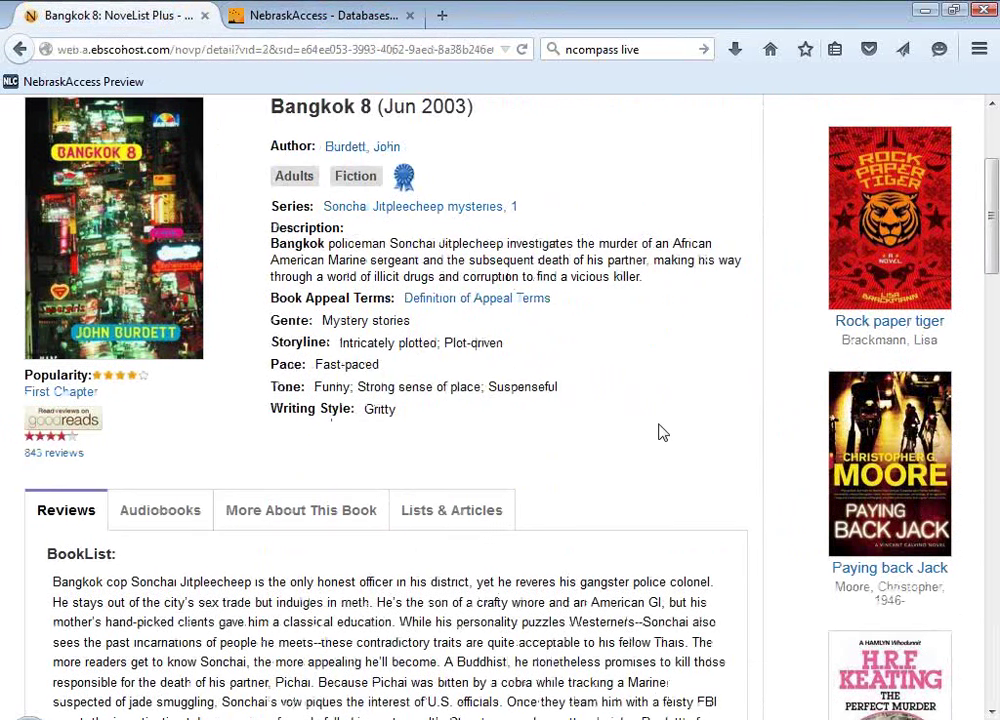
# Examine the book's writing style, its published reviews and the Search for More options at the end of the record.
pyautogui.scroll(-2, 659, 432)
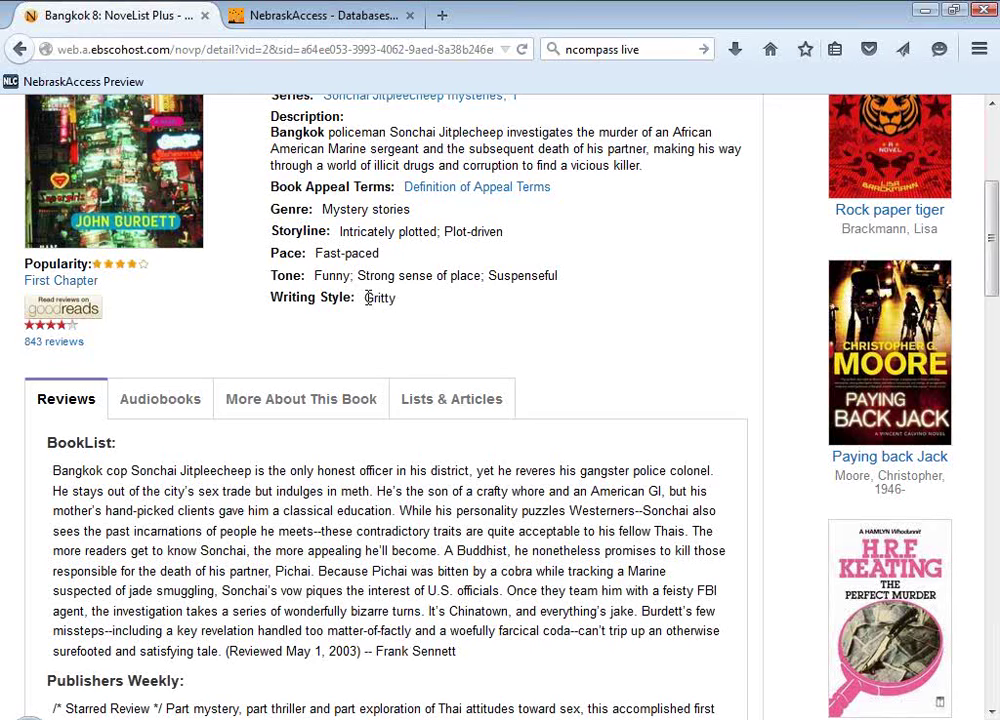
pyautogui.scroll(-2, 571, 318)
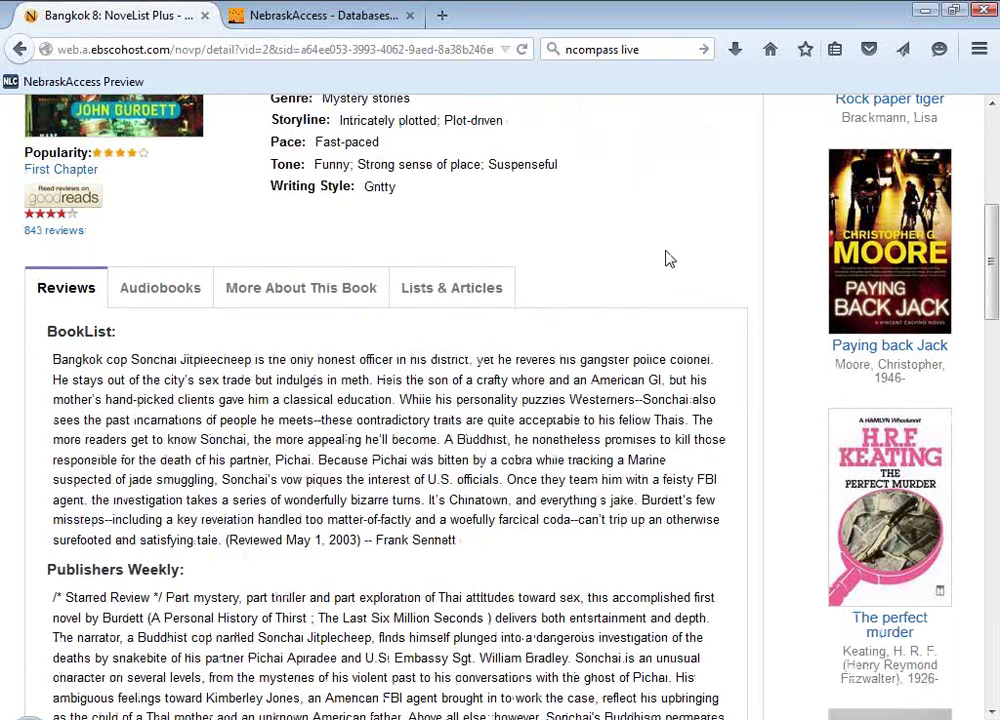
pyautogui.scroll(-8, 669, 259)
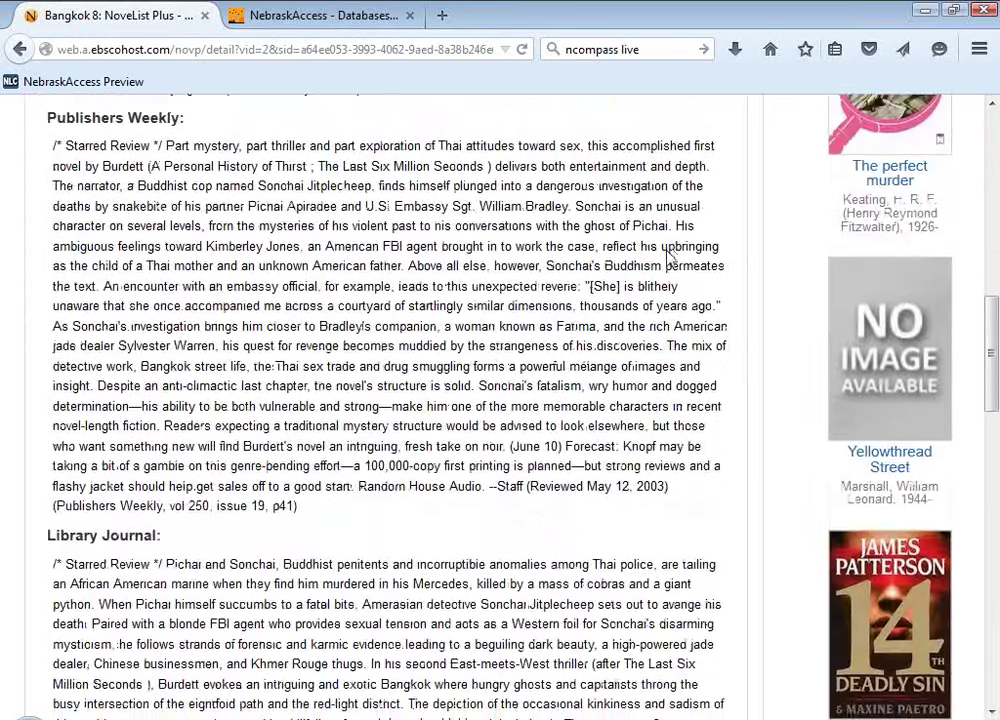
pyautogui.scroll(-10, 669, 259)
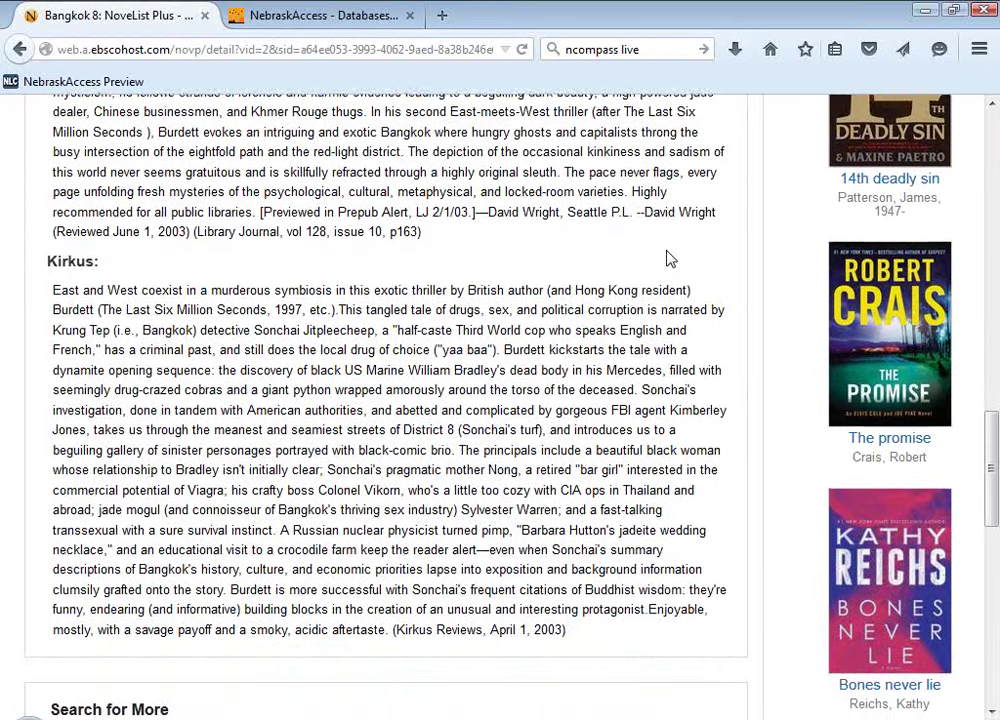
pyautogui.scroll(-10, 669, 259)
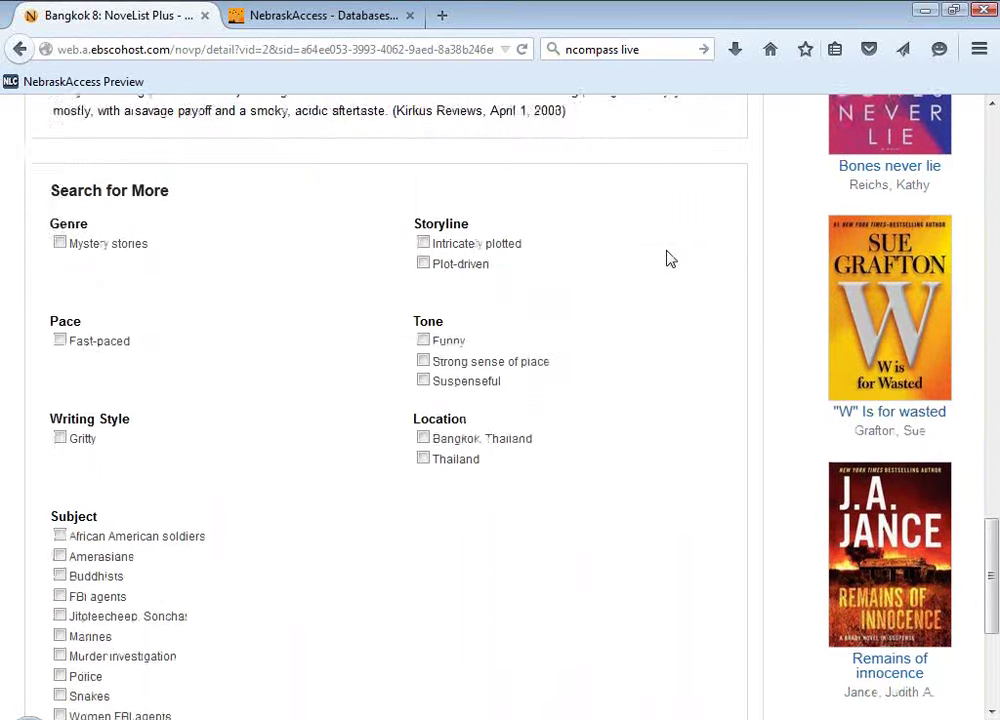
pyautogui.scroll(-3, 669, 259)
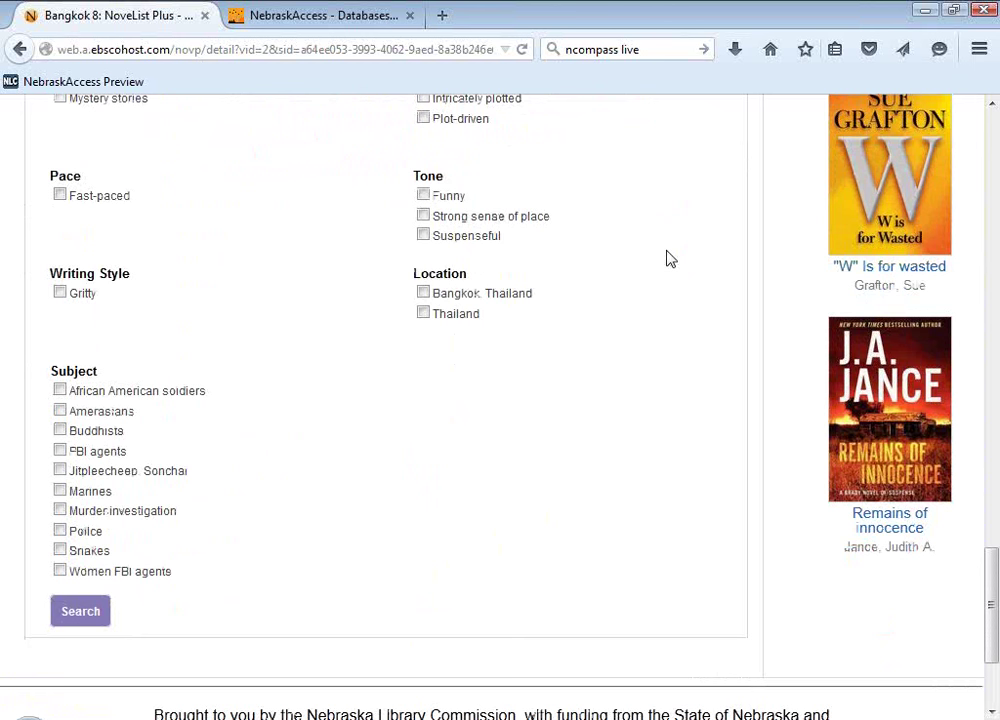
pyautogui.scroll(2, 600, 335)
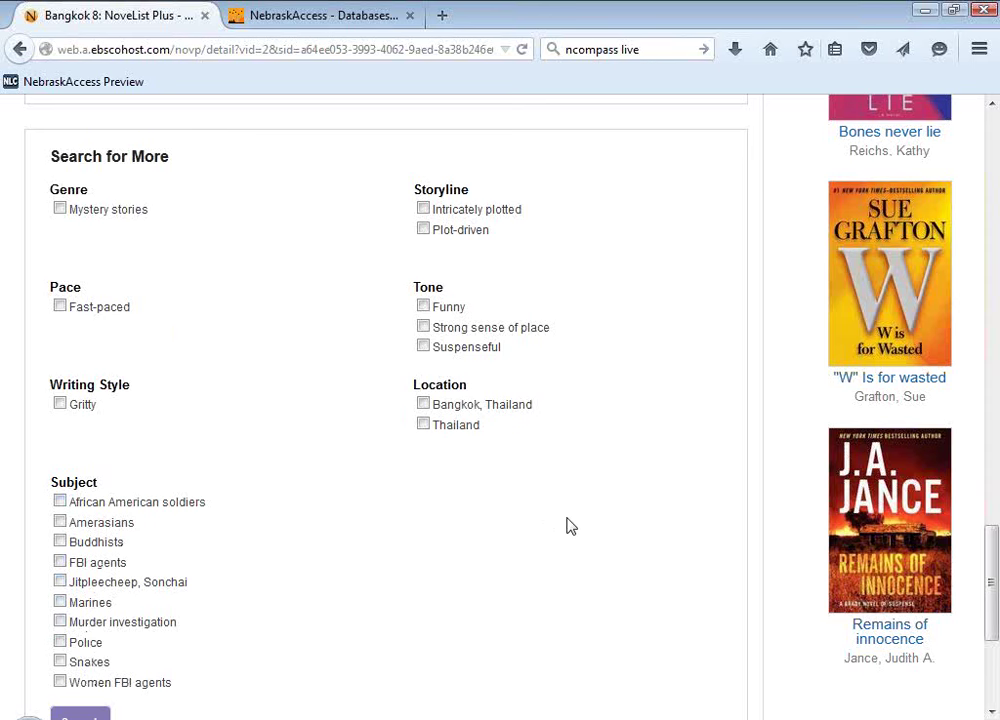
# Return to the Read-alikes list, view the recommendation reason for Rock paper tiger and look over the titles below it.
pyautogui.scroll(12, 567, 526)
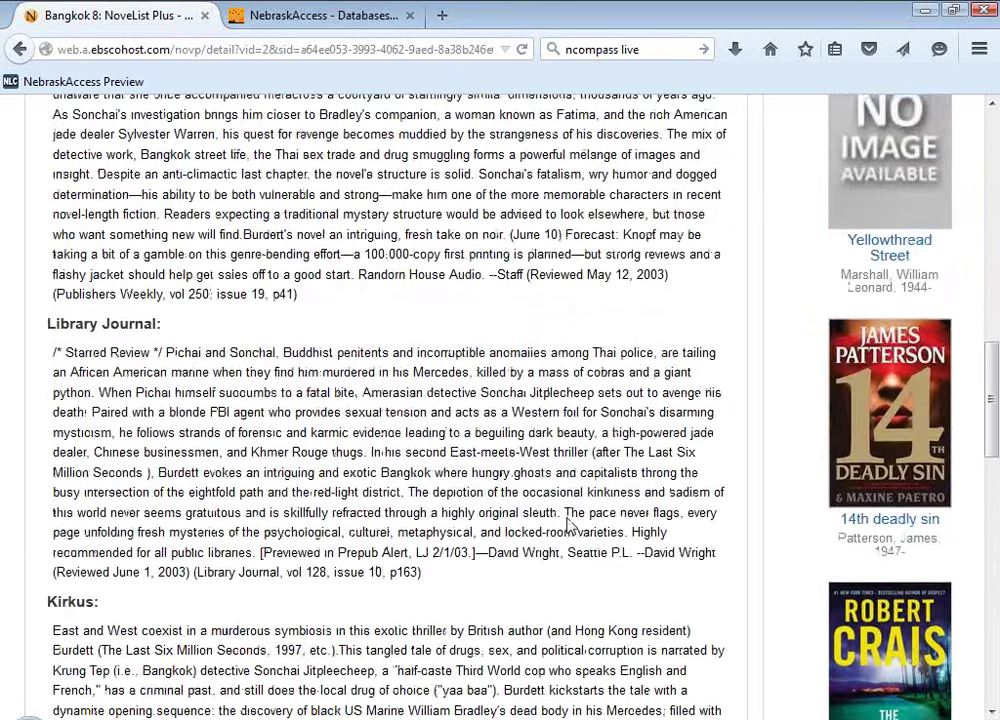
pyautogui.scroll(15, 567, 526)
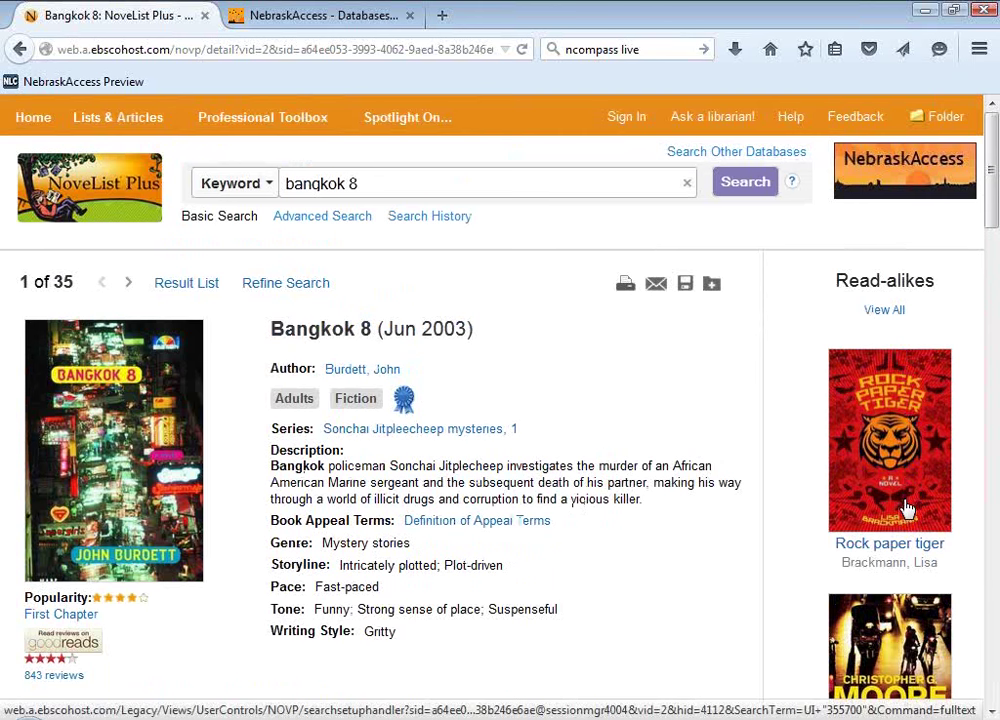
pyautogui.moveTo(905, 484)
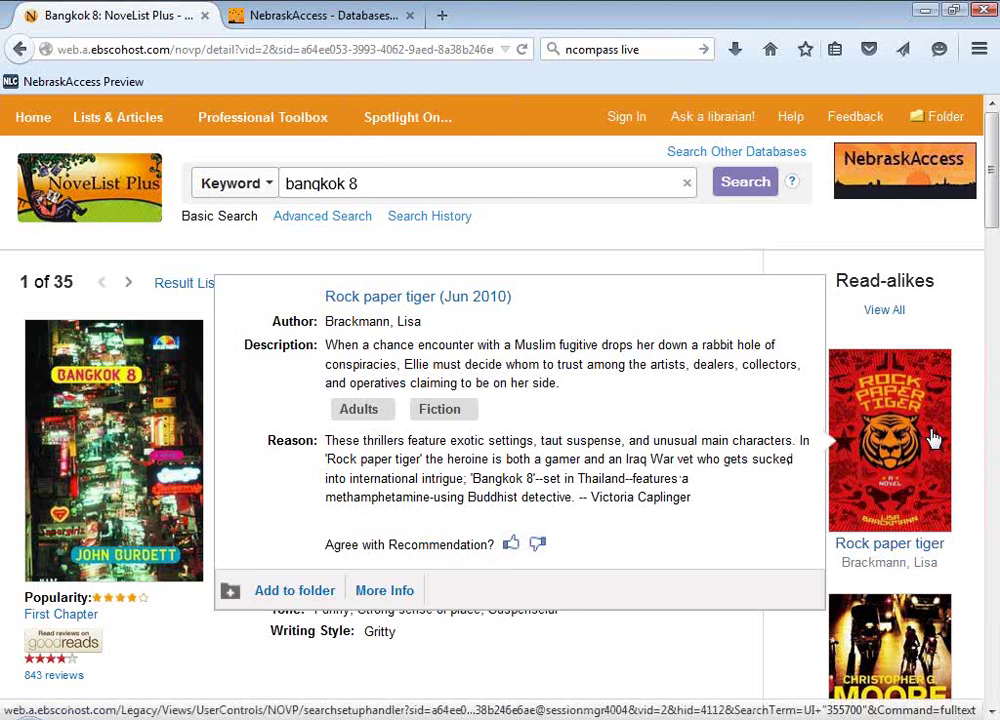
pyautogui.scroll(-2, 945, 440)
pyautogui.scroll(-2, 940, 335)
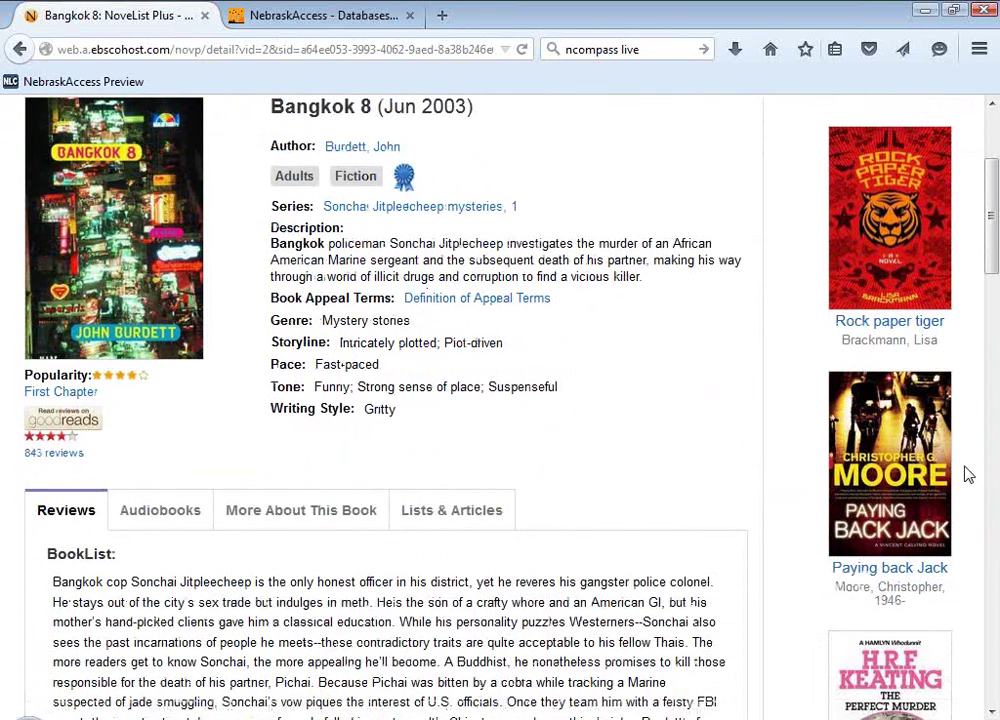
pyautogui.scroll(-2, 968, 477)
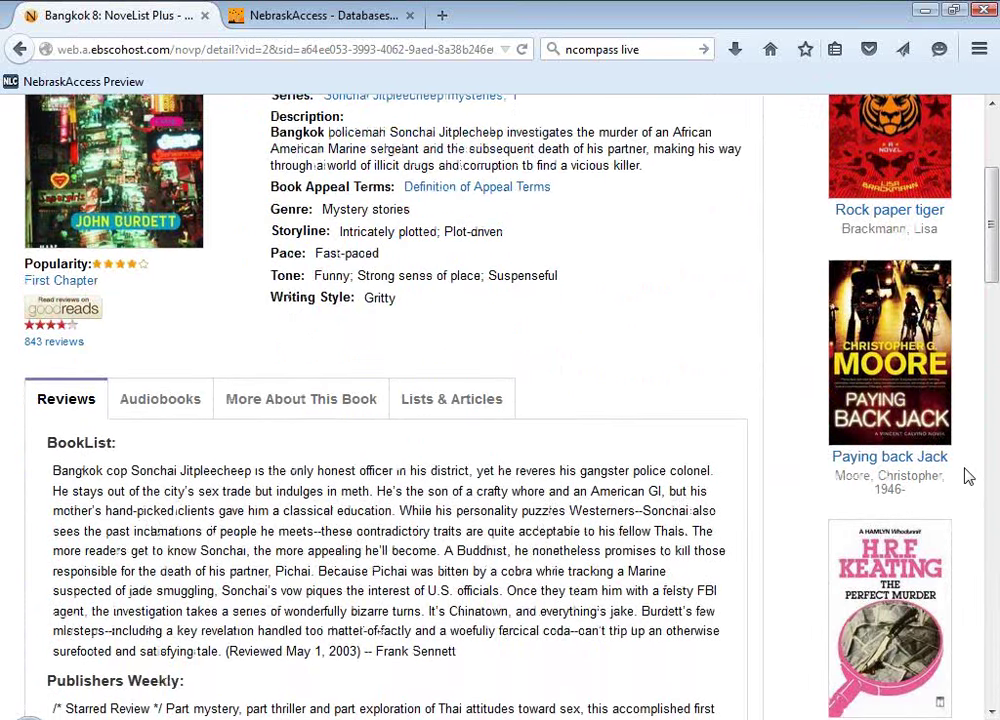
# View the recommendation reasons for the read-alikes Paying back Jack, The perfect murder and 14th deadly sin.
pyautogui.moveTo(888, 408)
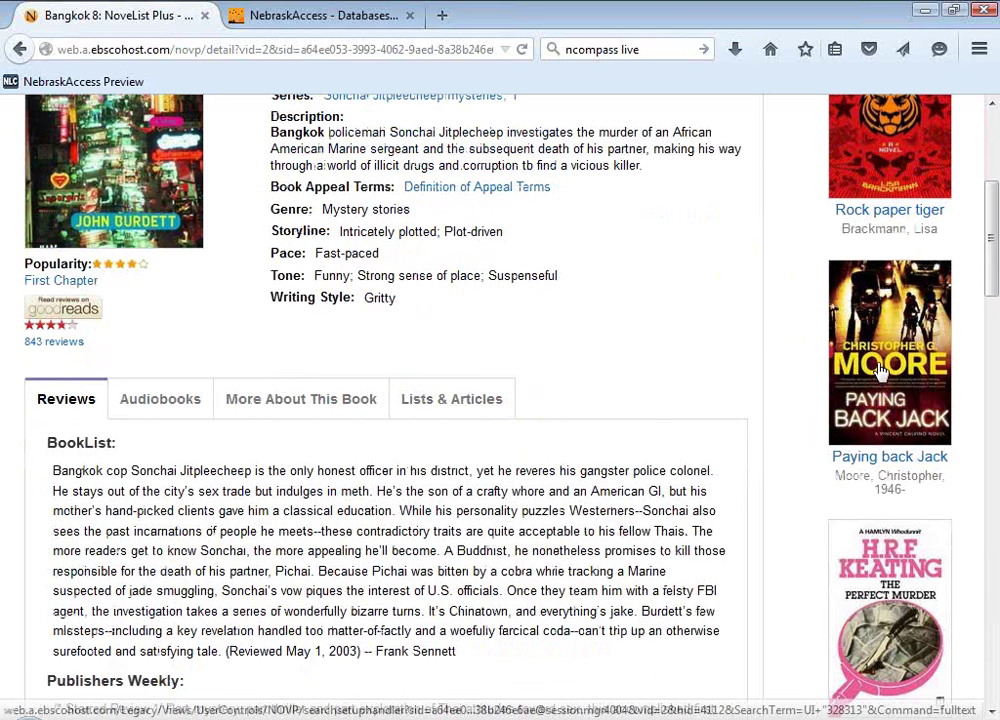
pyautogui.moveTo(880, 370)
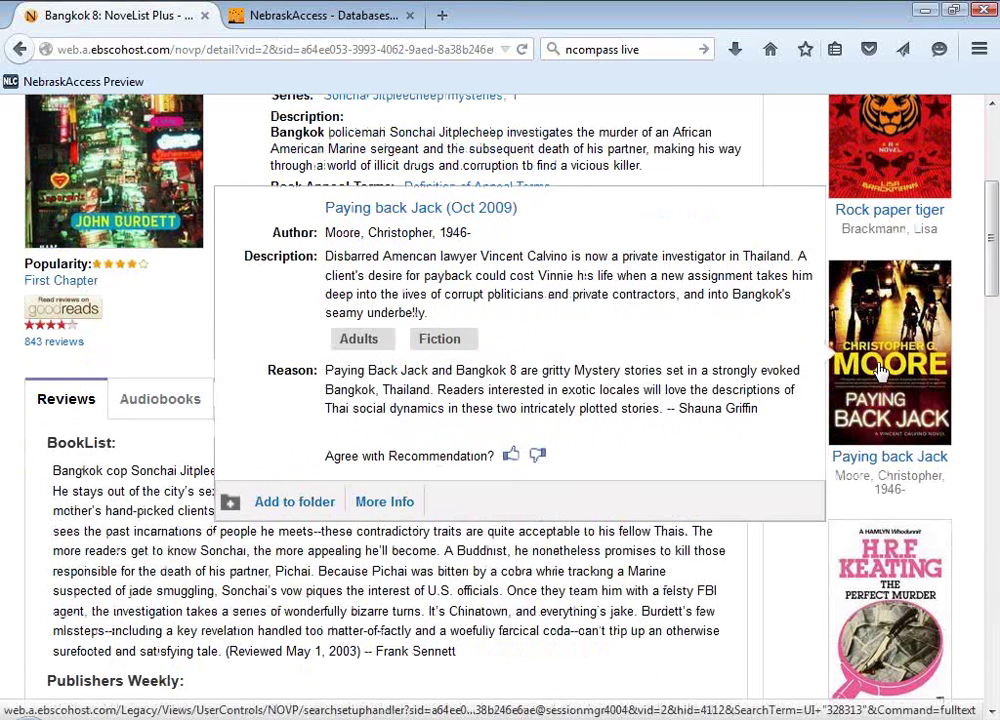
pyautogui.scroll(-4, 880, 370)
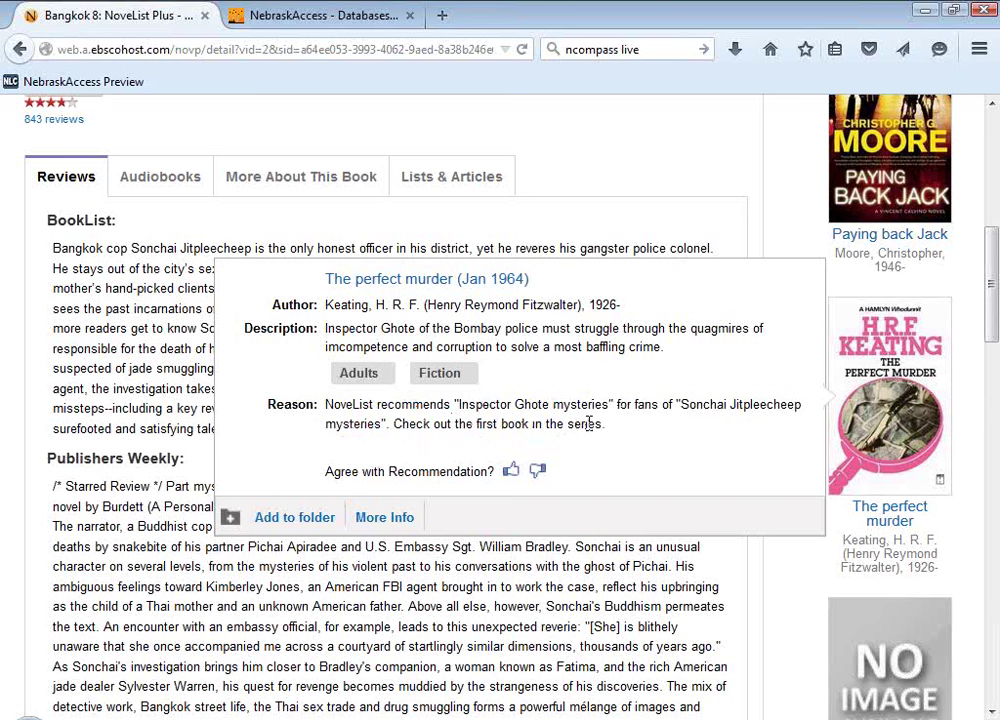
pyautogui.scroll(-5, 930, 430)
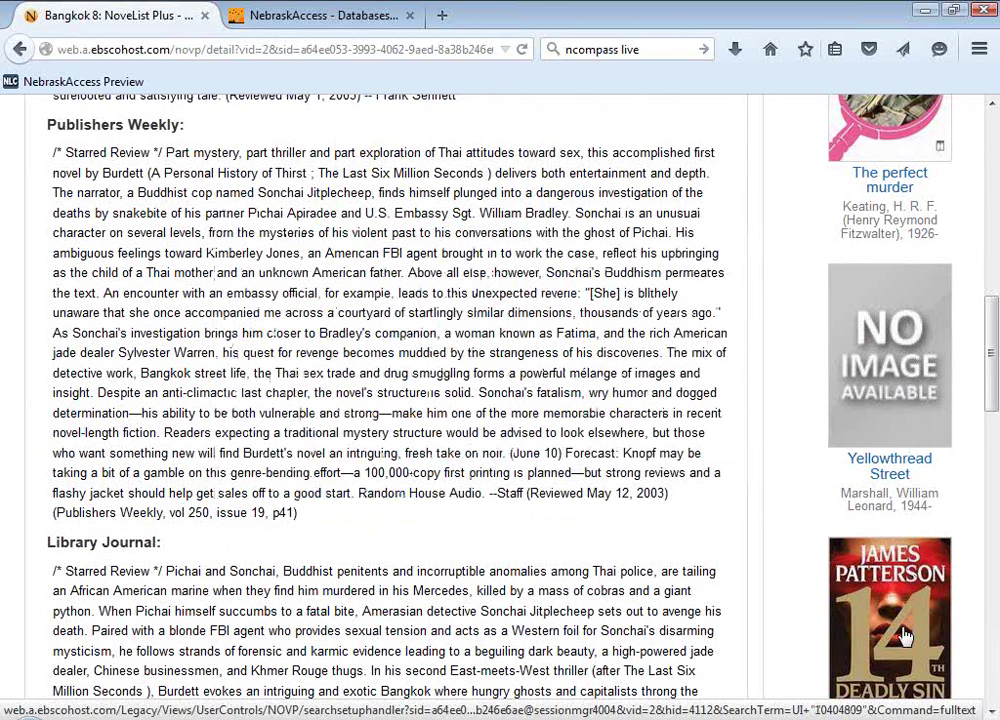
pyautogui.moveTo(905, 640)
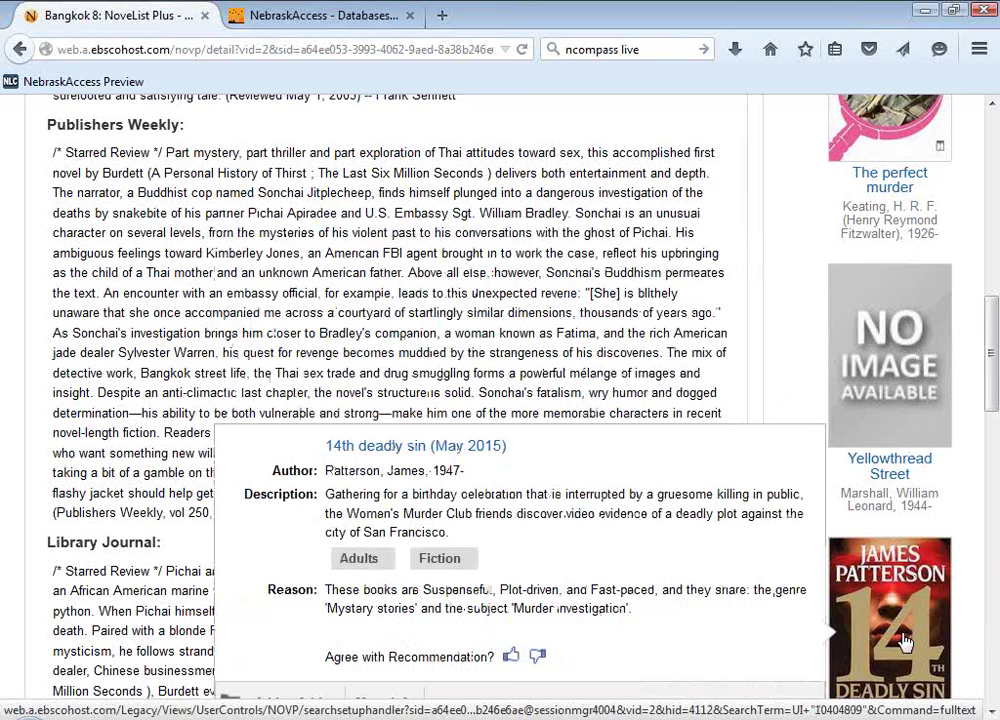
pyautogui.scroll(5, 640, 346)
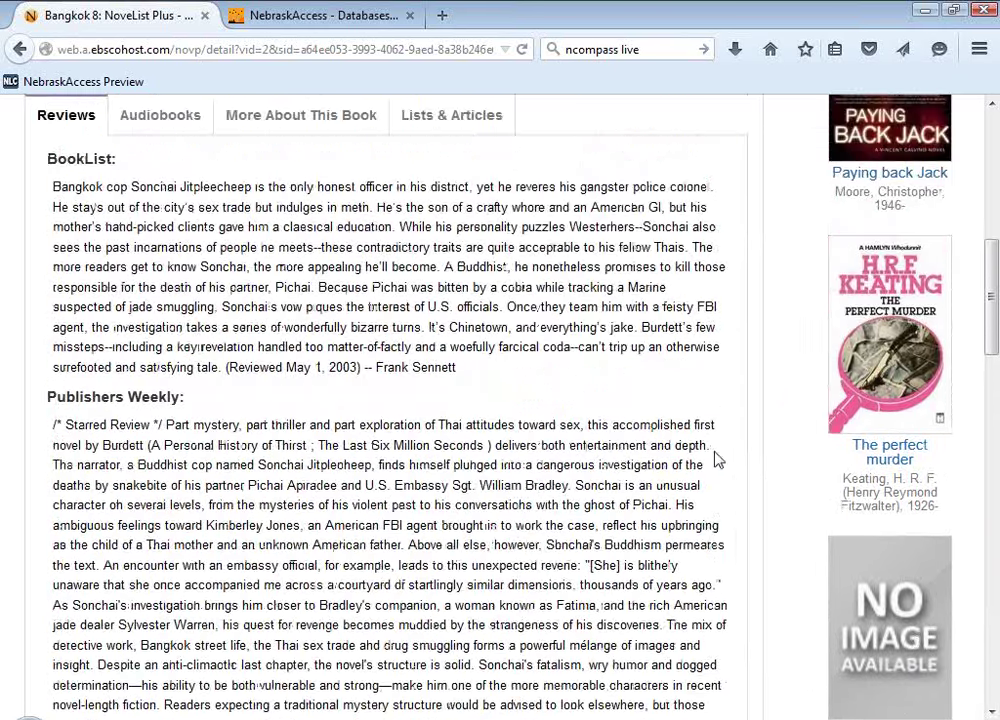
# Open the full list of read-alikes for Bangkok 8, look through the reasons given, and return to the book record.
pyautogui.scroll(10, 716, 460)
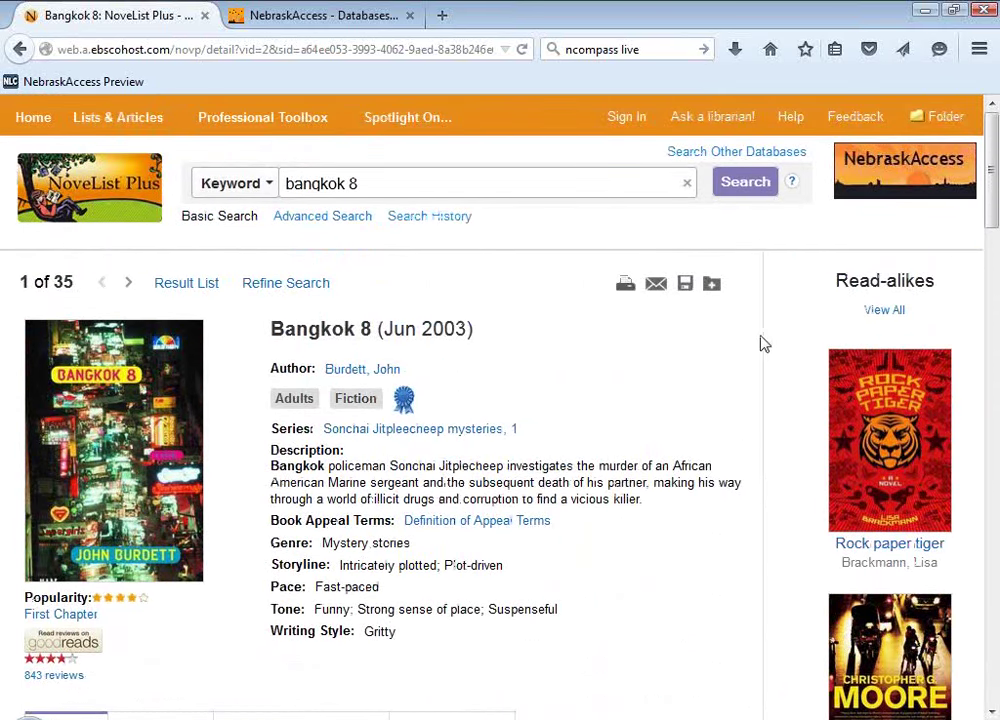
pyautogui.click(897, 313)
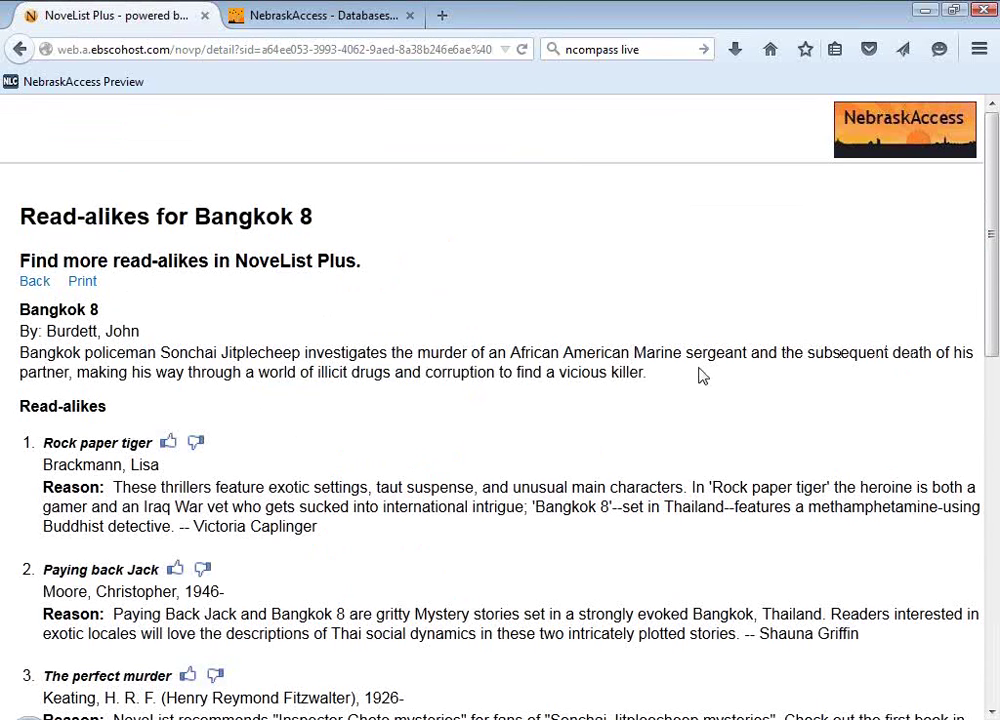
pyautogui.scroll(-5, 700, 375)
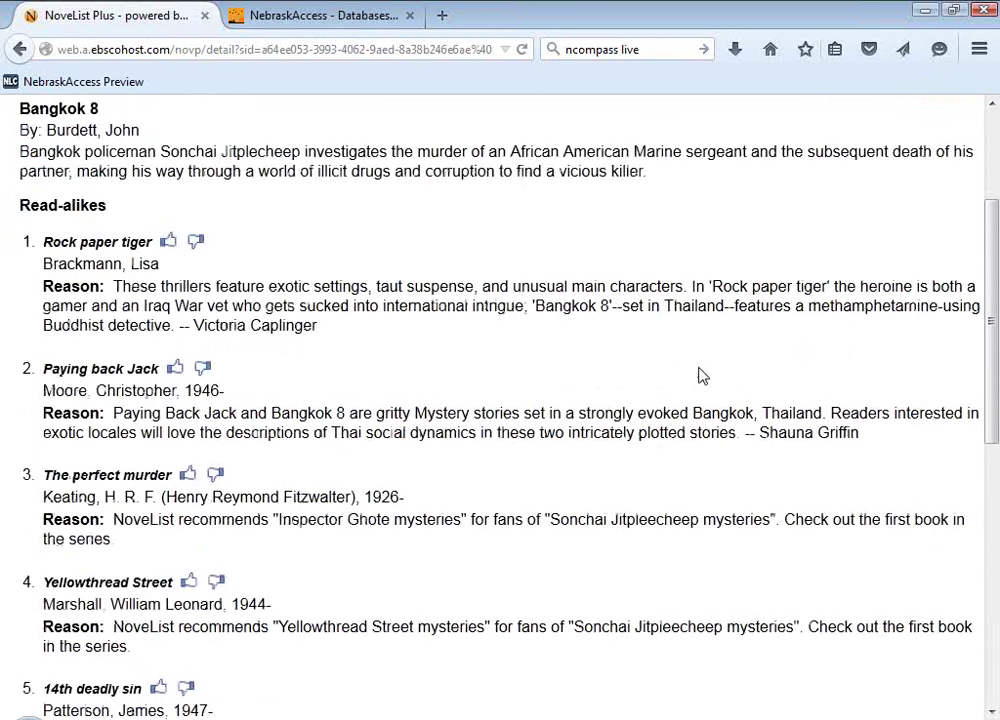
pyautogui.scroll(-3, 700, 375)
pyautogui.scroll(8, 700, 375)
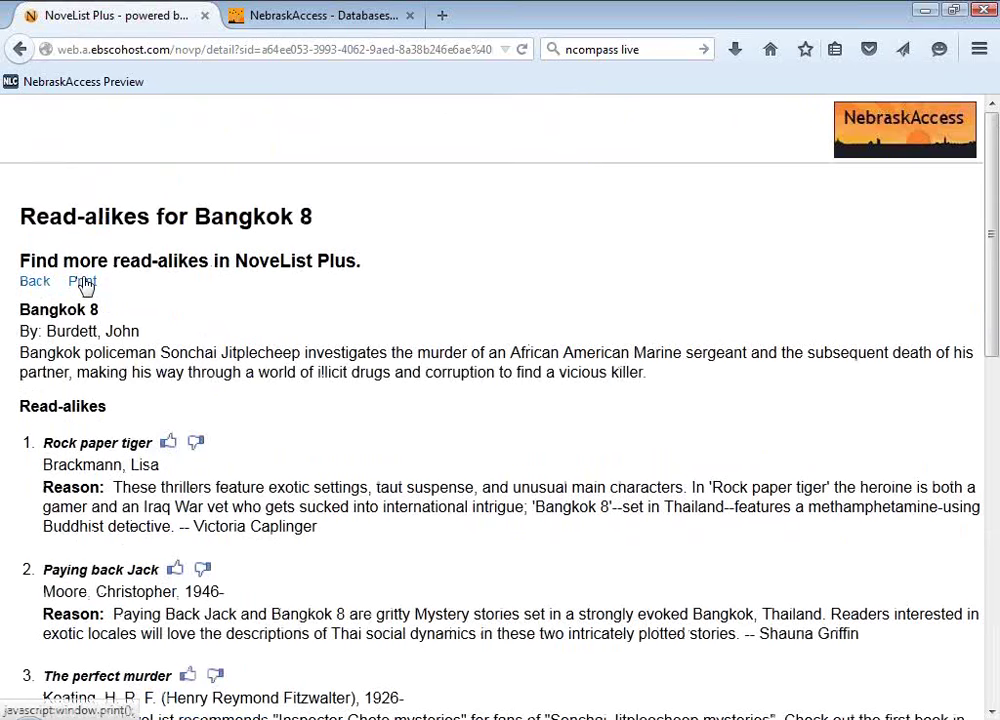
pyautogui.click(18, 50)
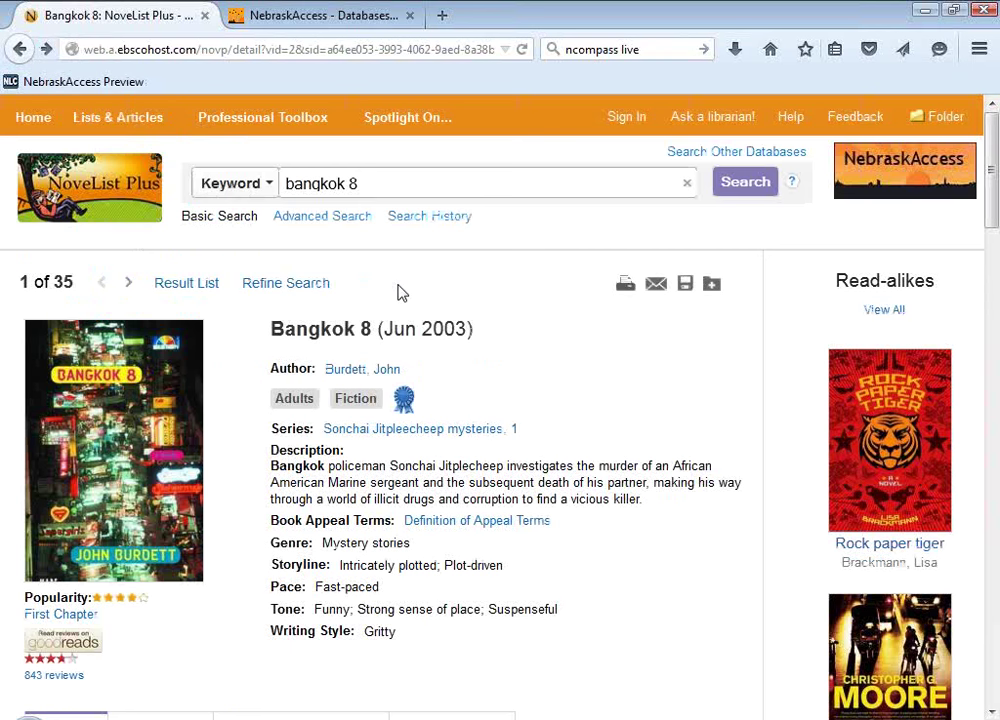
# Open the Goodreads reviews of Bangkok 8, look through the community reviews, and close the Goodreads page.
pyautogui.scroll(-3, 388, 284)
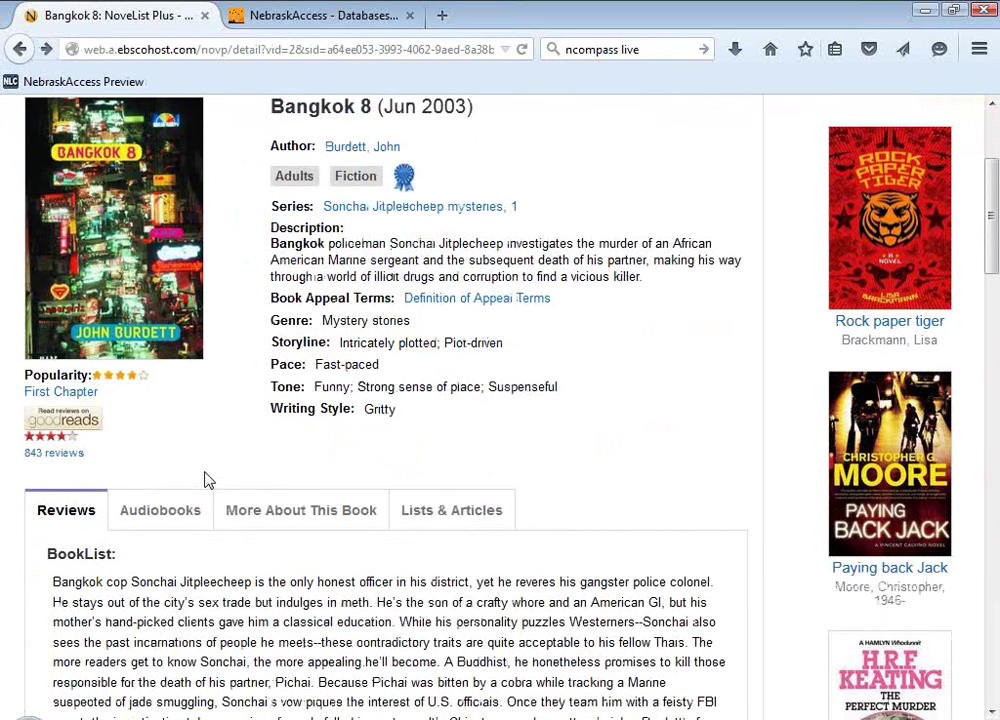
pyautogui.click(75, 428)
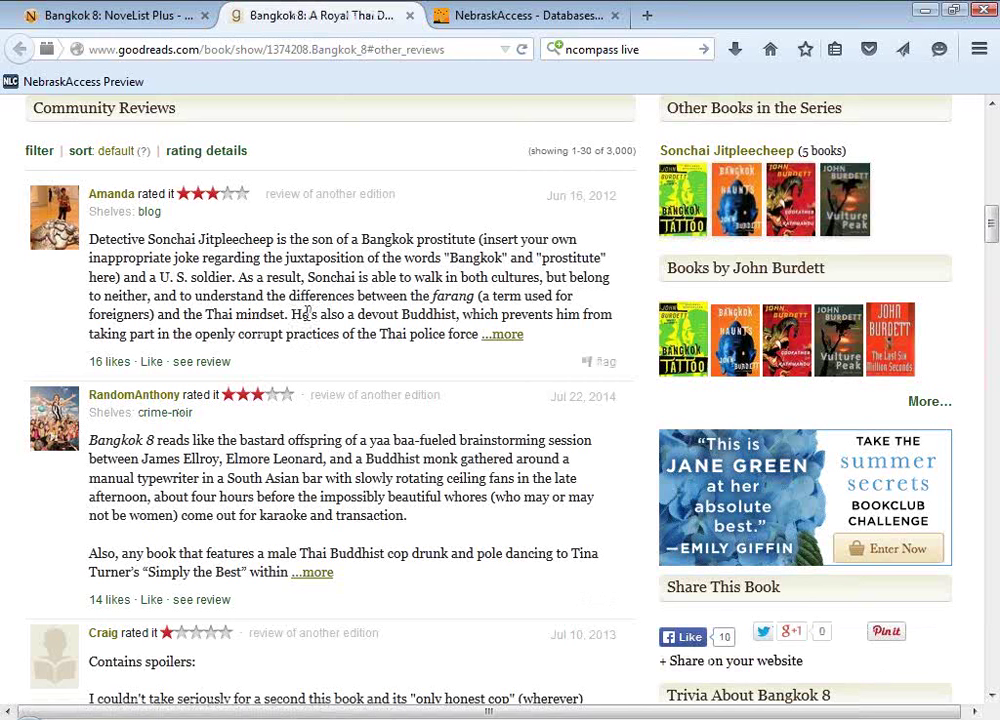
pyautogui.scroll(-10, 310, 308)
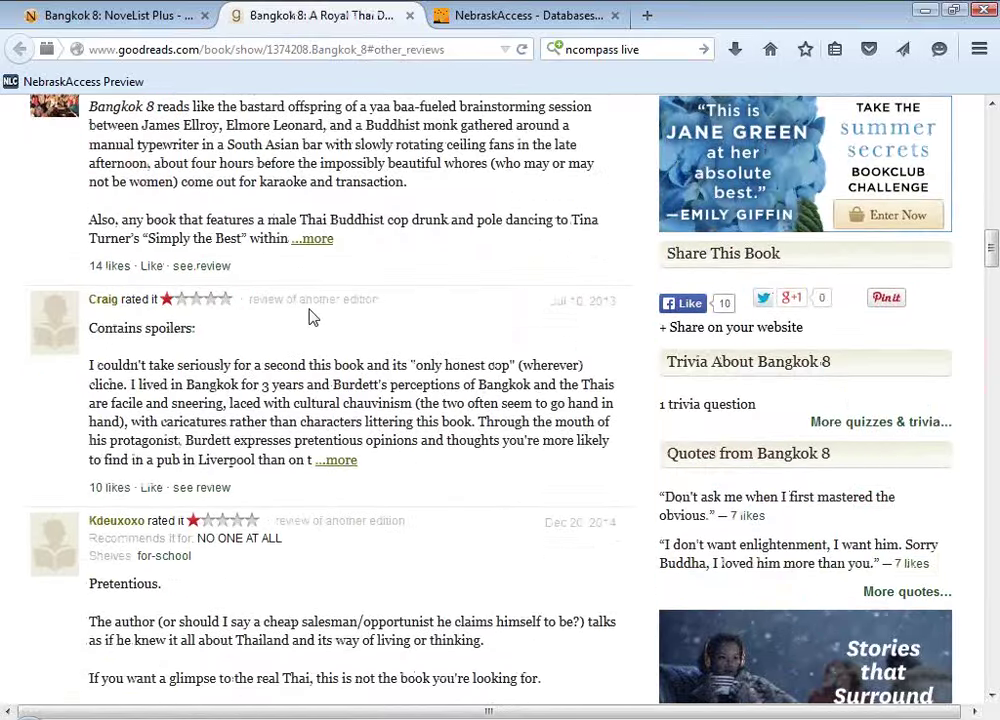
pyautogui.scroll(-10, 310, 310)
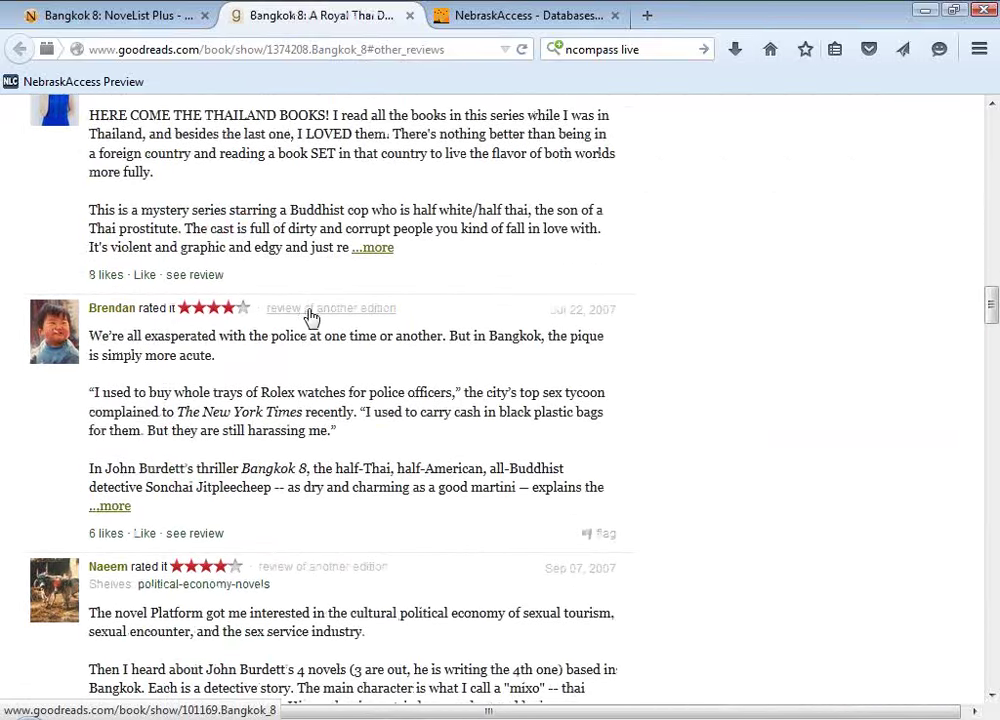
pyautogui.scroll(-3, 310, 316)
pyautogui.scroll(9, 310, 316)
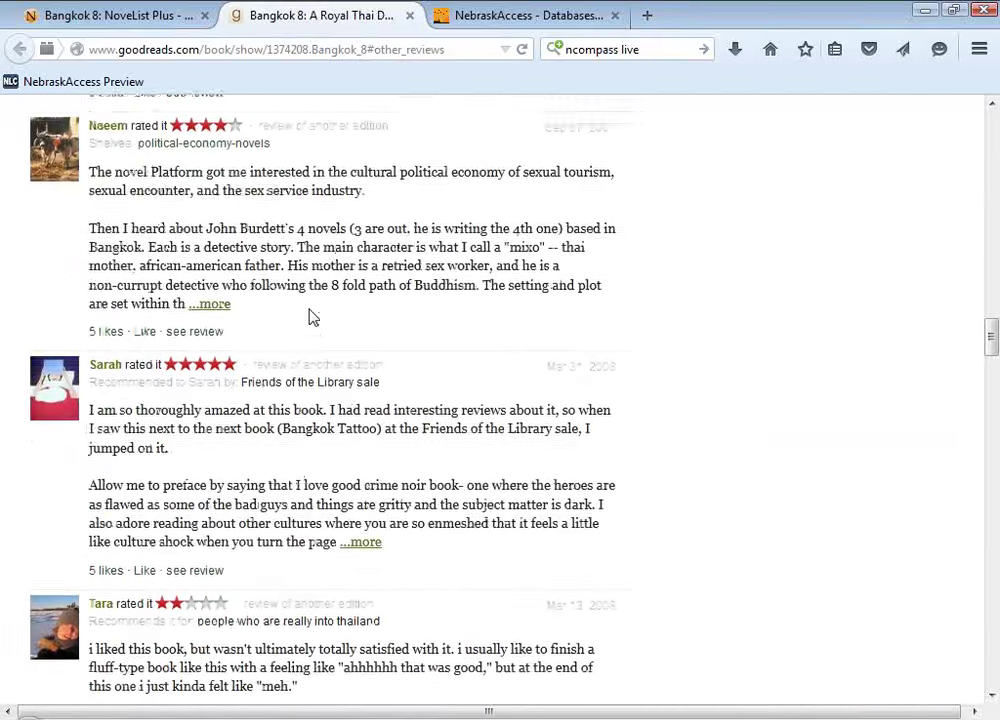
pyautogui.click(410, 15)
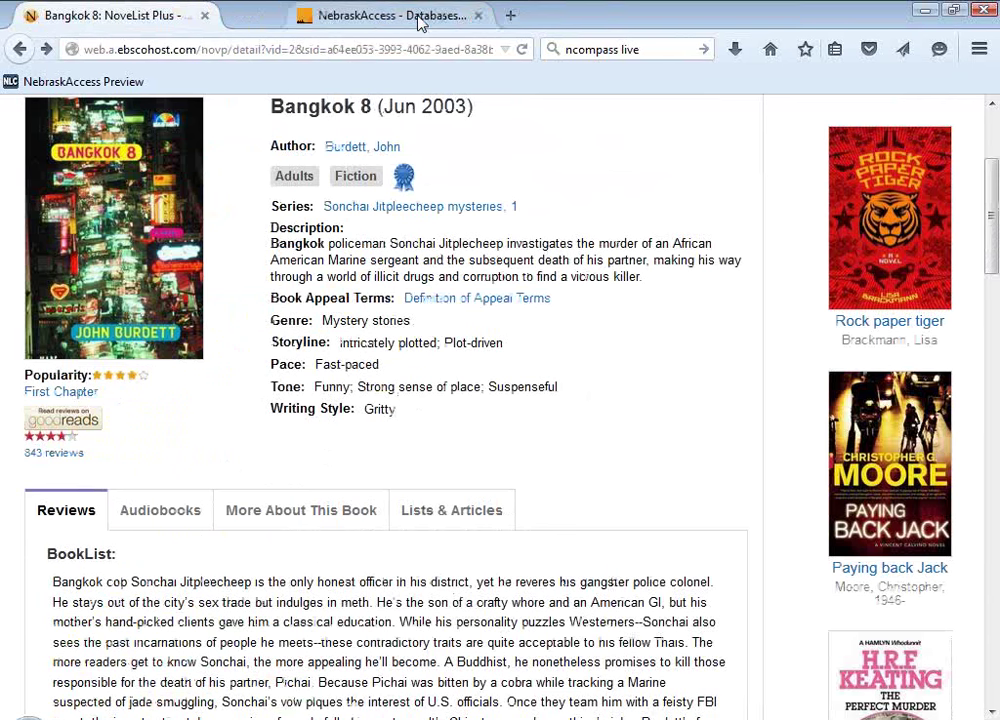
# Go to the NoveList Plus home page and look over its Recommended Reads Lists and popular-book read-alikes sections.
pyautogui.scroll(2, 368, 408)
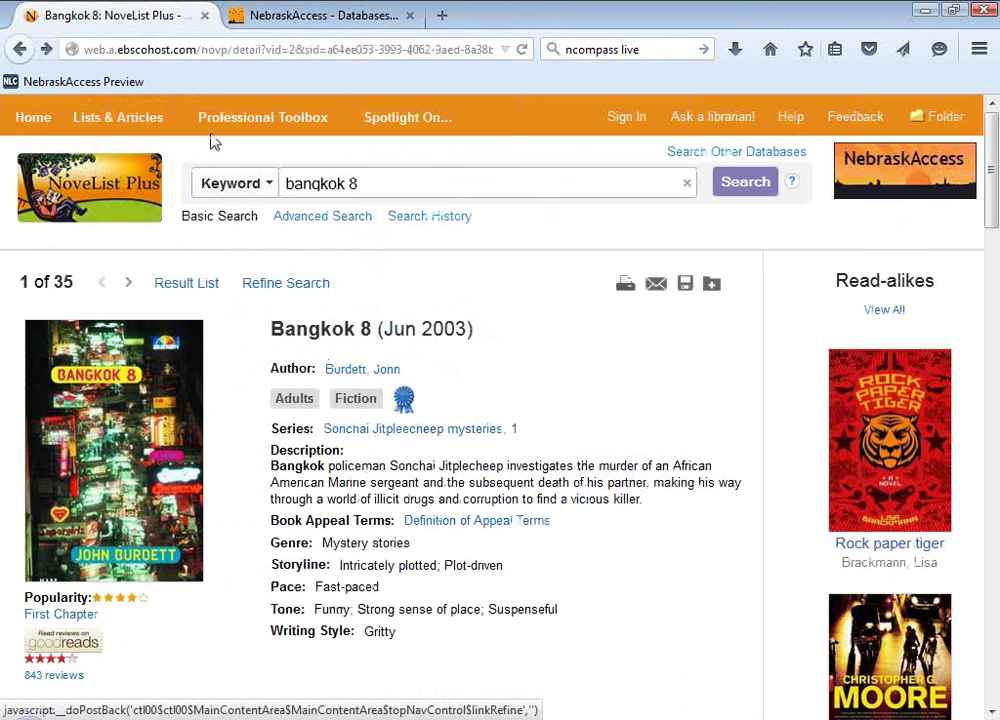
pyautogui.click(30, 118)
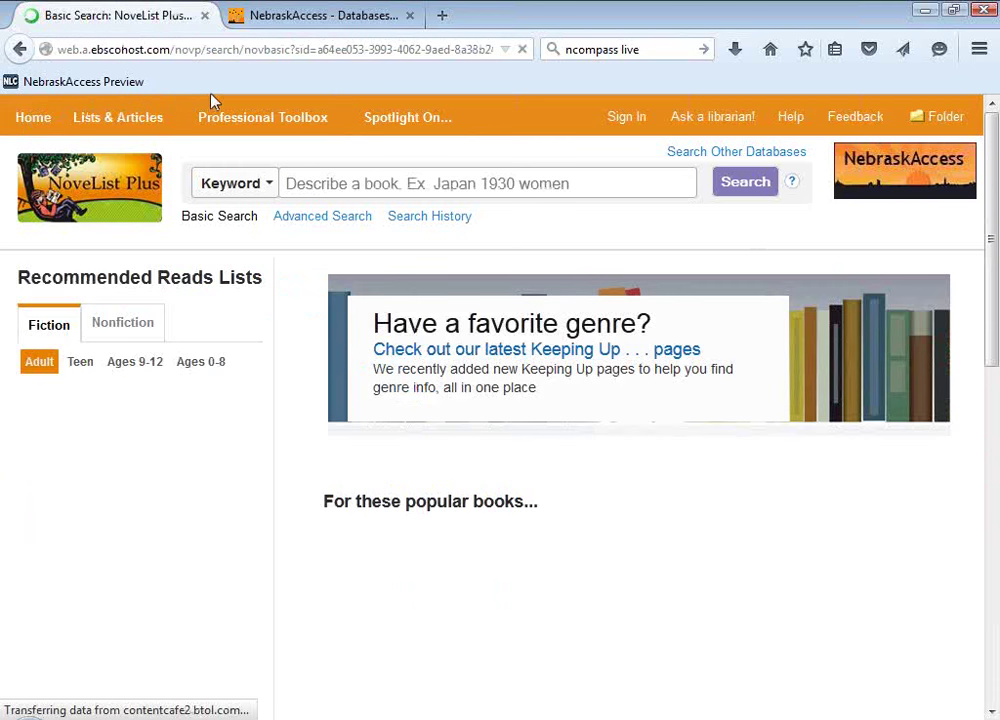
pyautogui.scroll(-5, 710, 283)
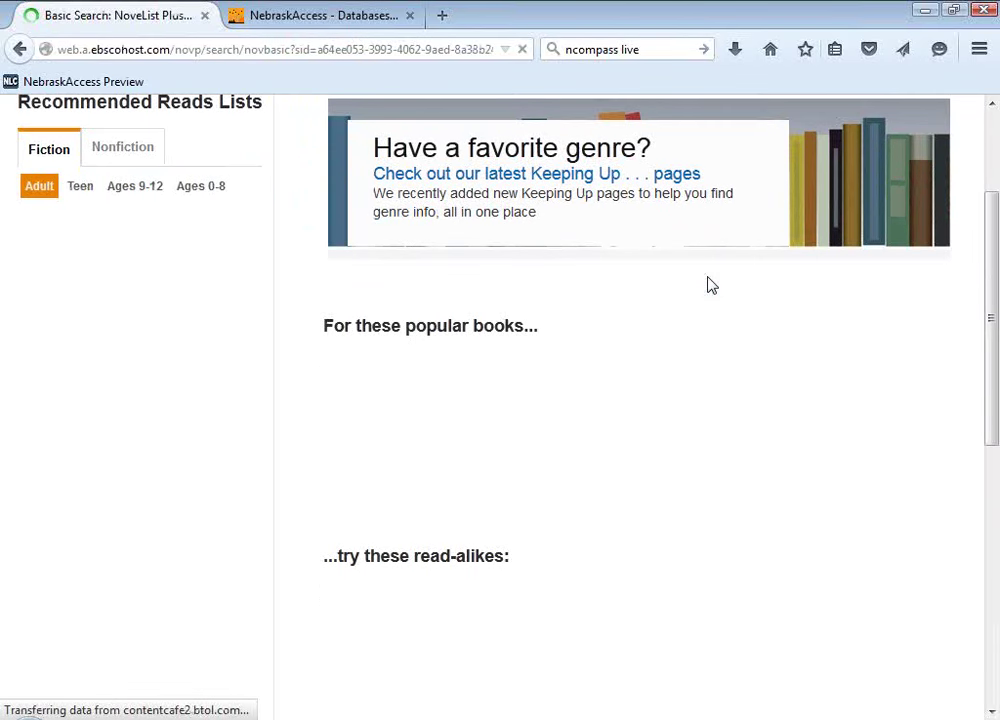
pyautogui.scroll(5, 673, 260)
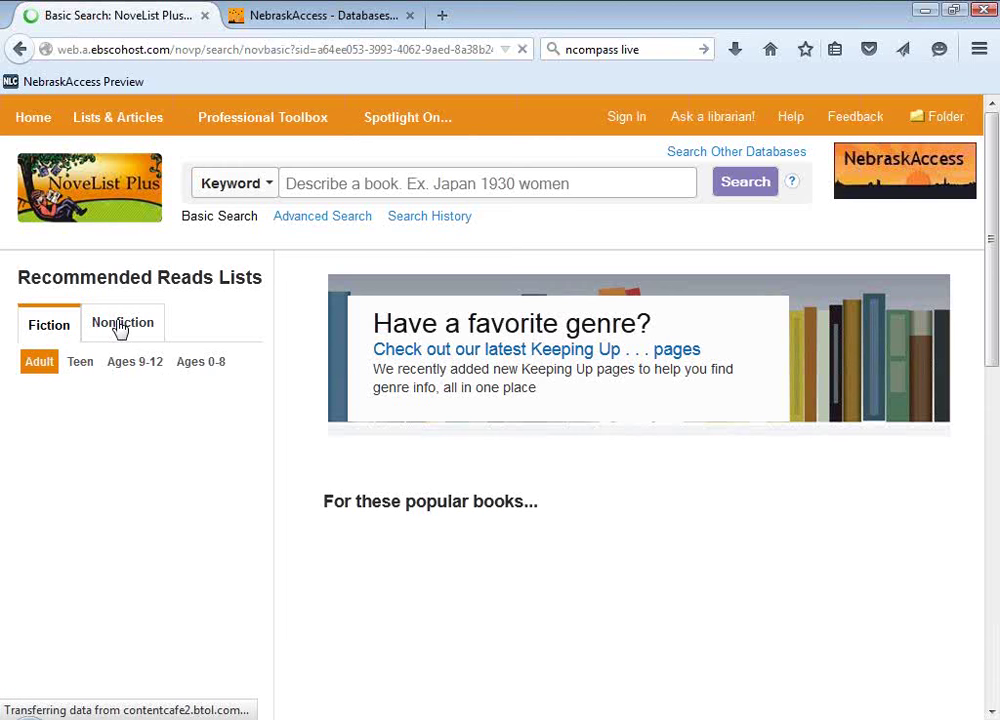
pyautogui.scroll(-7, 120, 330)
pyautogui.scroll(4, 118, 329)
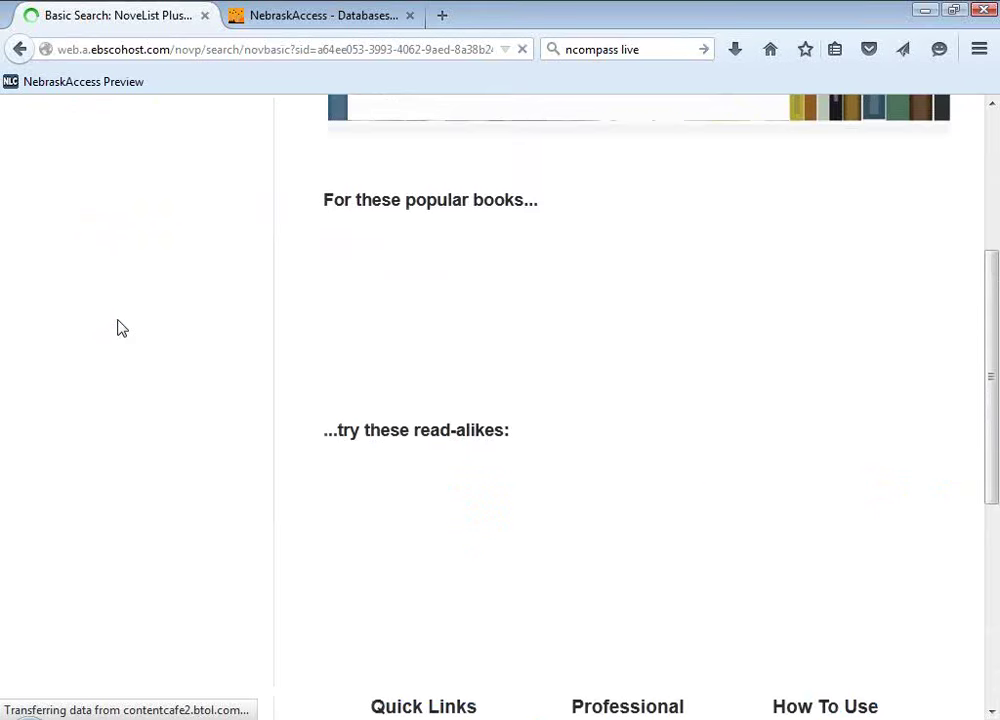
pyautogui.scroll(3, 118, 329)
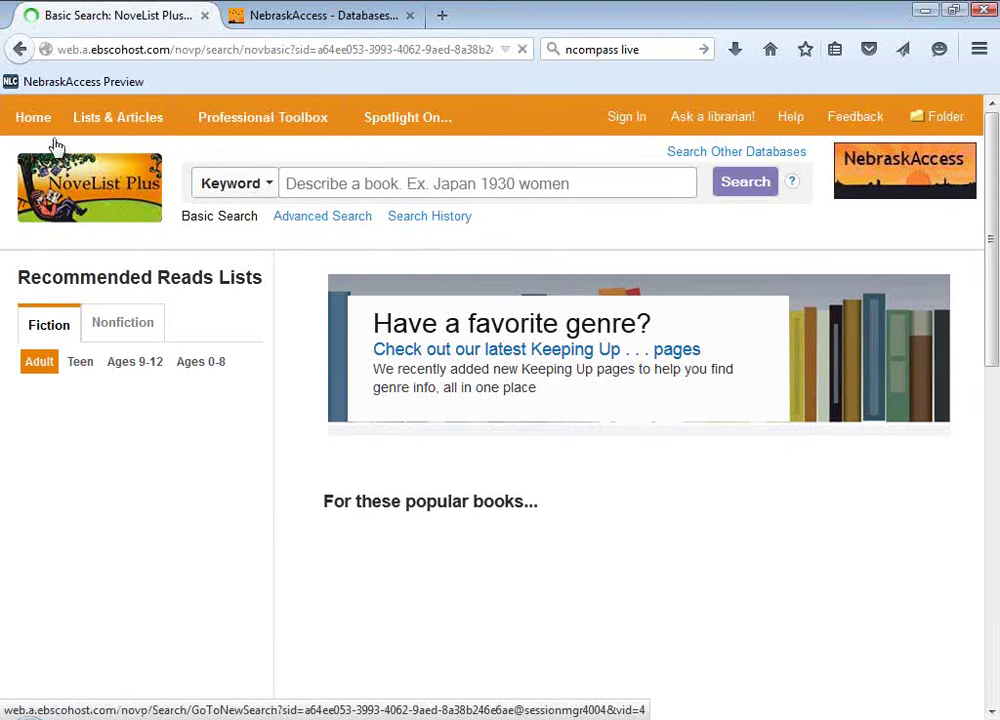
# Log in to the NebraskAccess Preview with the saved password and open NoveList K-8 Plus from the K12 student databases.
pyautogui.click(68, 81)
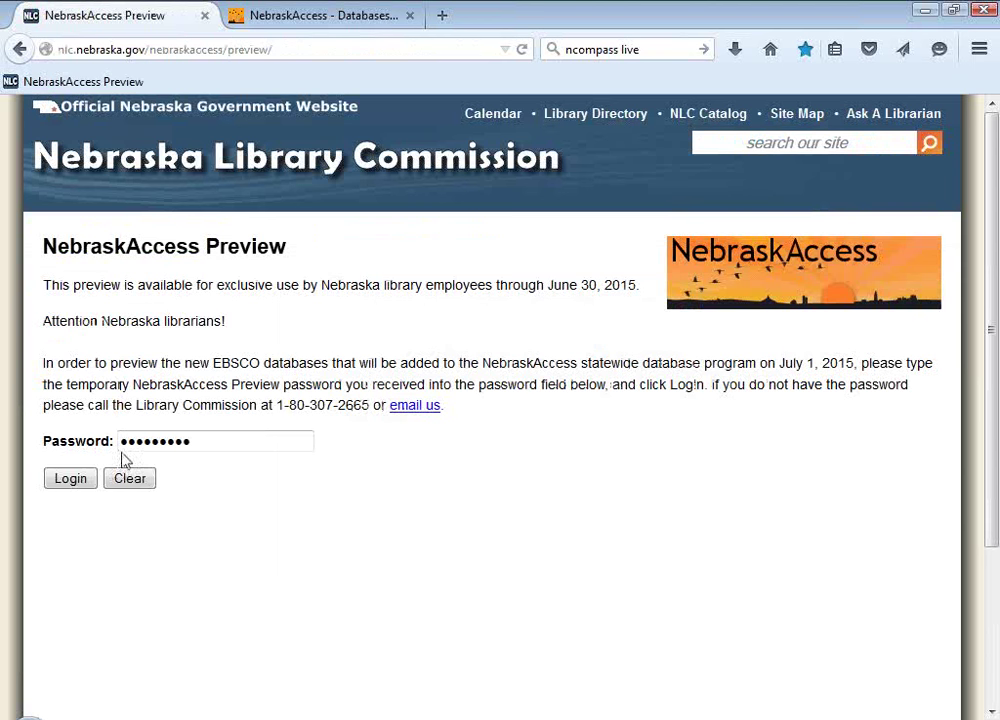
pyautogui.click(72, 480)
pyautogui.scroll(-3, 165, 484)
pyautogui.scroll(-10, 165, 484)
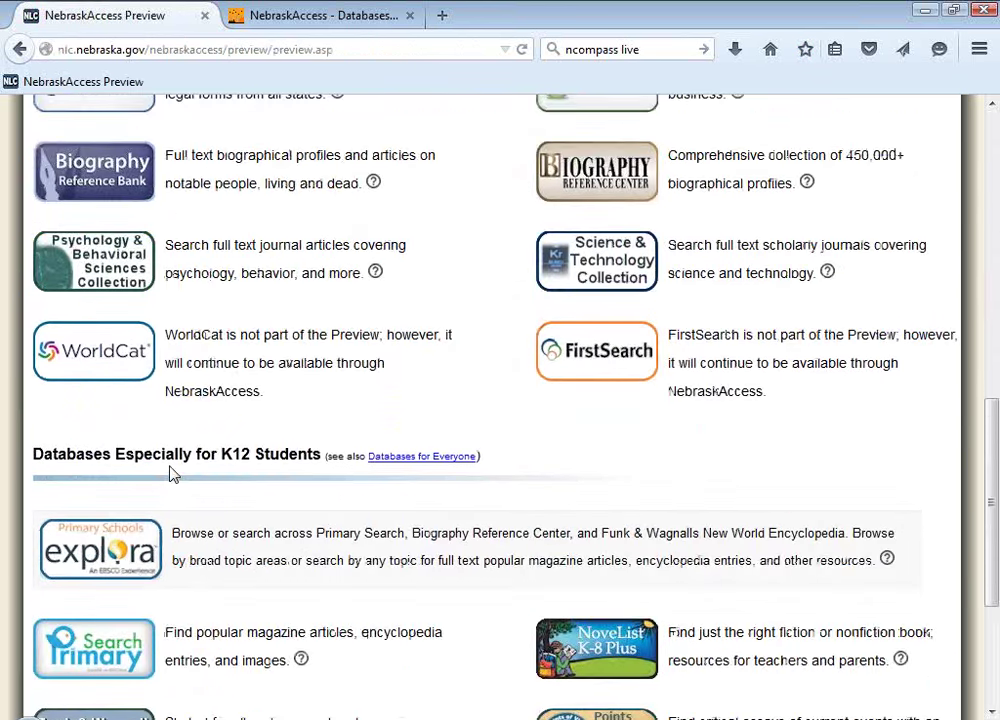
pyautogui.click(628, 388)
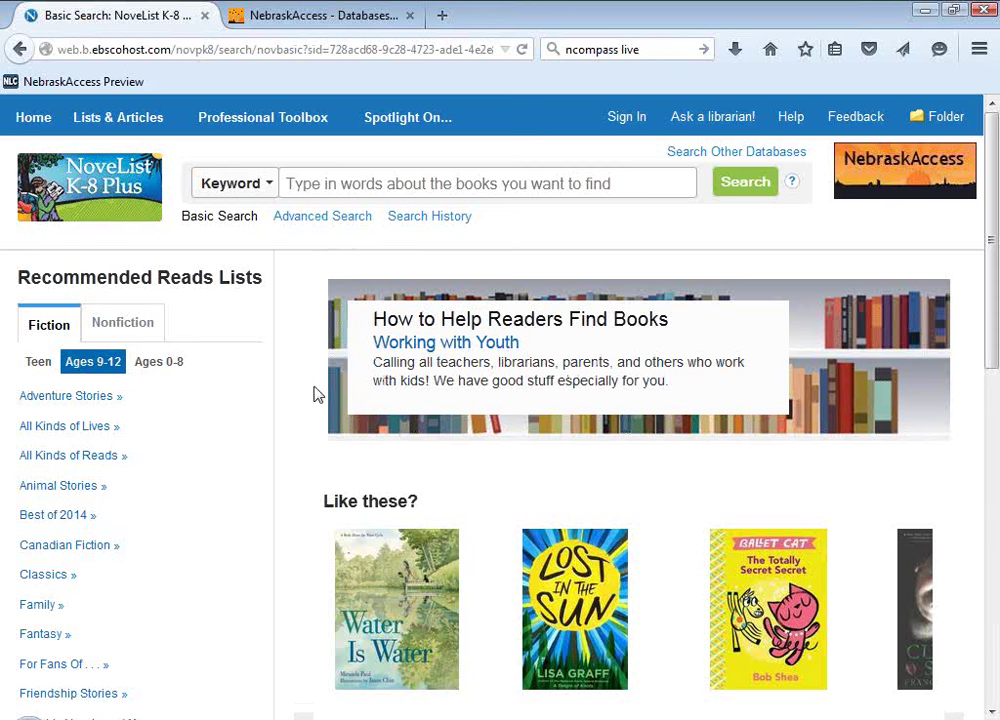
# Open the Game of Thrones recommended reads list from the For Fans Of category of teen fiction.
pyautogui.scroll(-3, 313, 394)
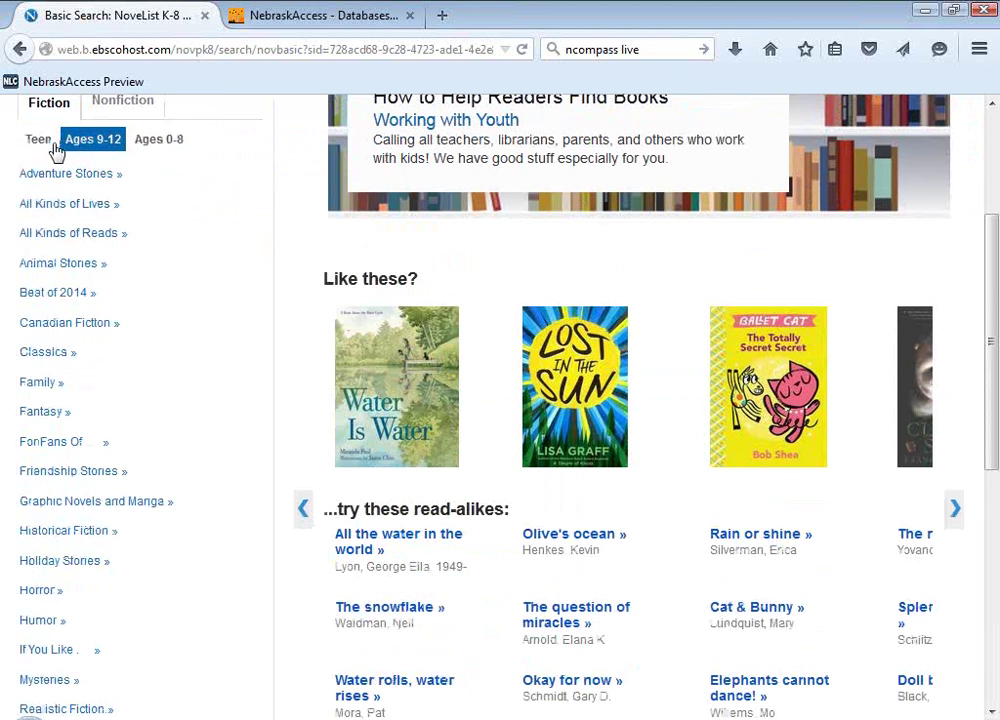
pyautogui.click(38, 145)
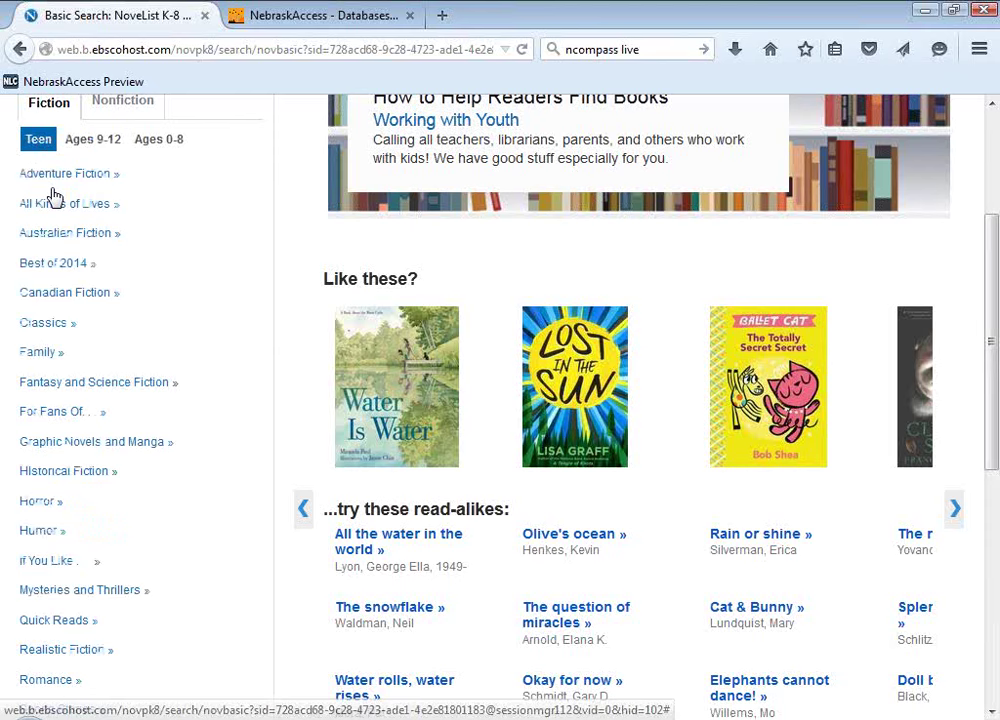
pyautogui.click(66, 418)
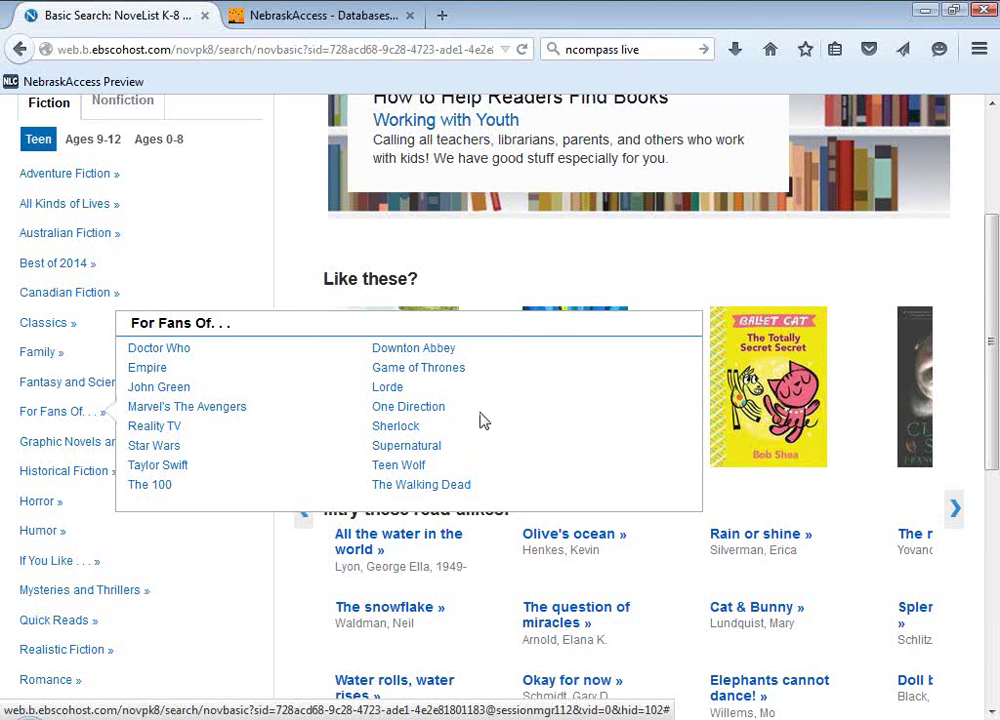
pyautogui.click(432, 372)
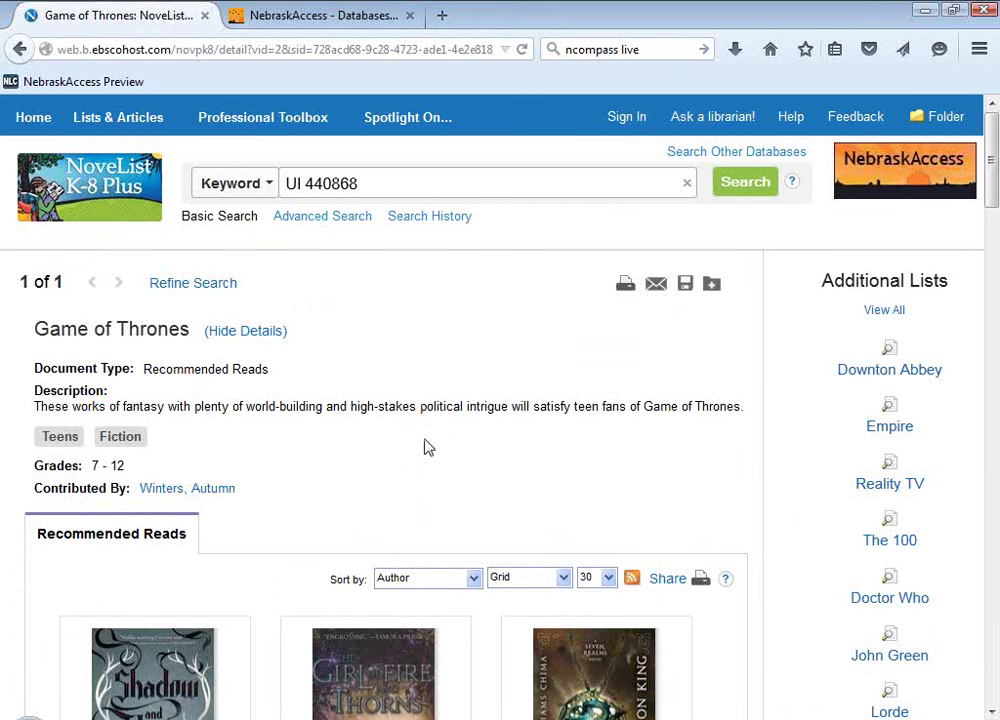
# Return to the NebraskAccess Preview, log in with the saved password, and open Biography Reference Center from the databases for everyone.
pyautogui.click(82, 82)
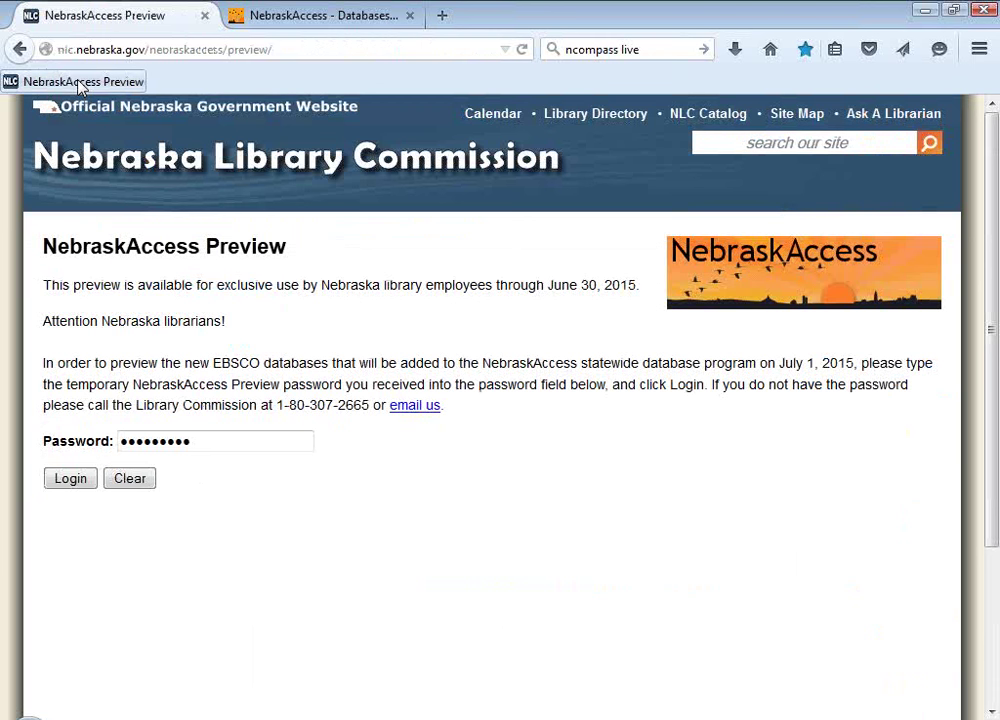
pyautogui.click(70, 478)
pyautogui.scroll(-10, 253, 378)
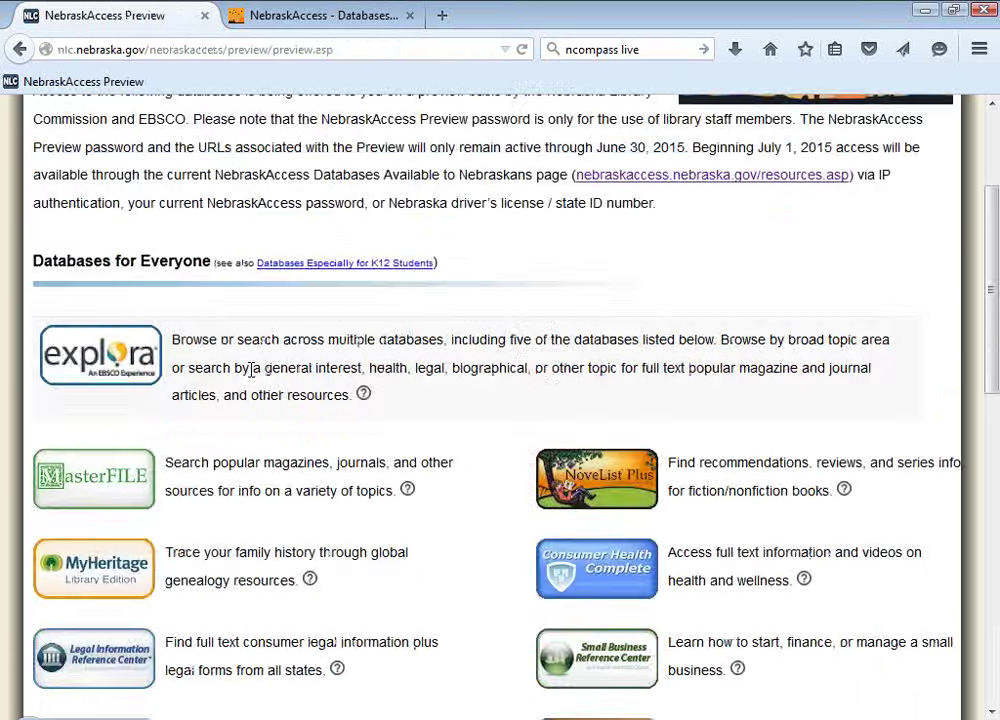
pyautogui.scroll(-5, 253, 378)
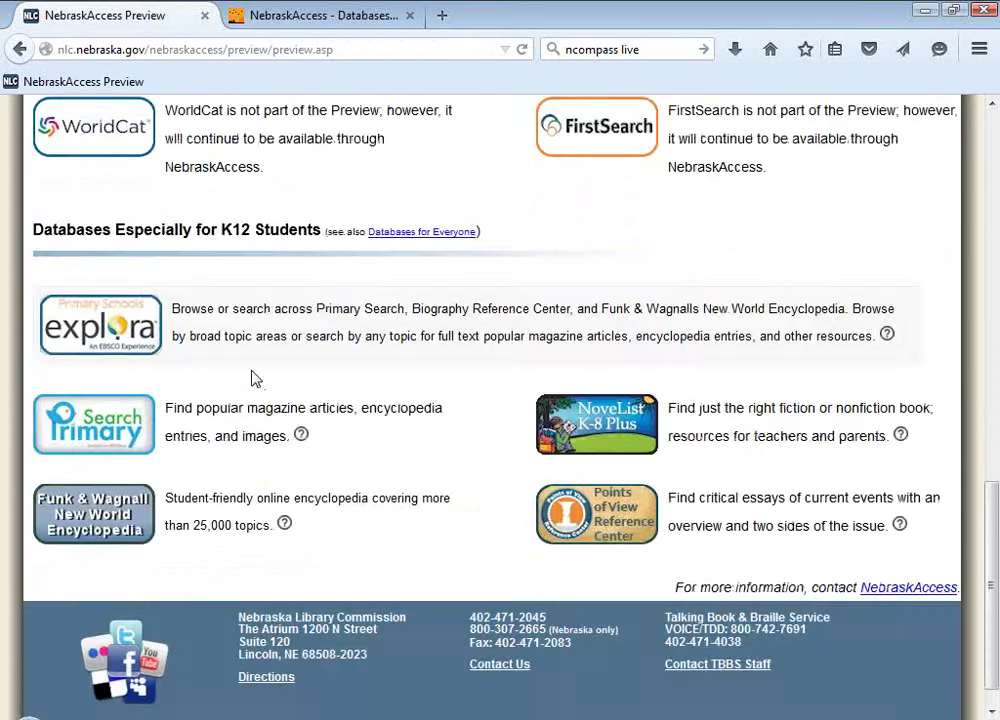
pyautogui.scroll(-1, 250, 375)
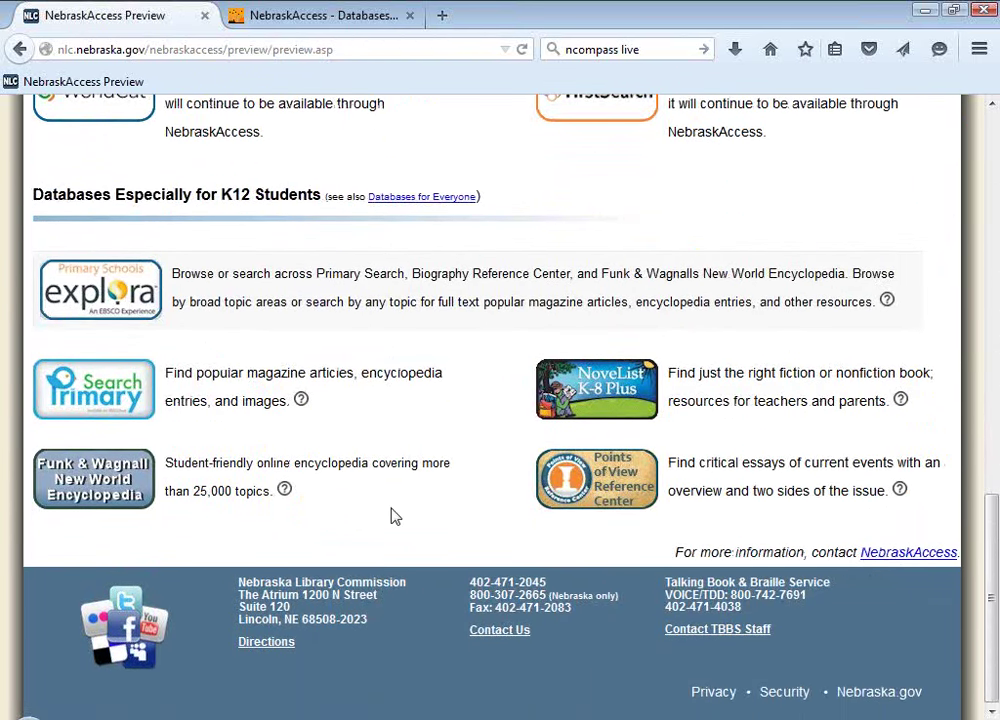
pyautogui.scroll(10, 395, 510)
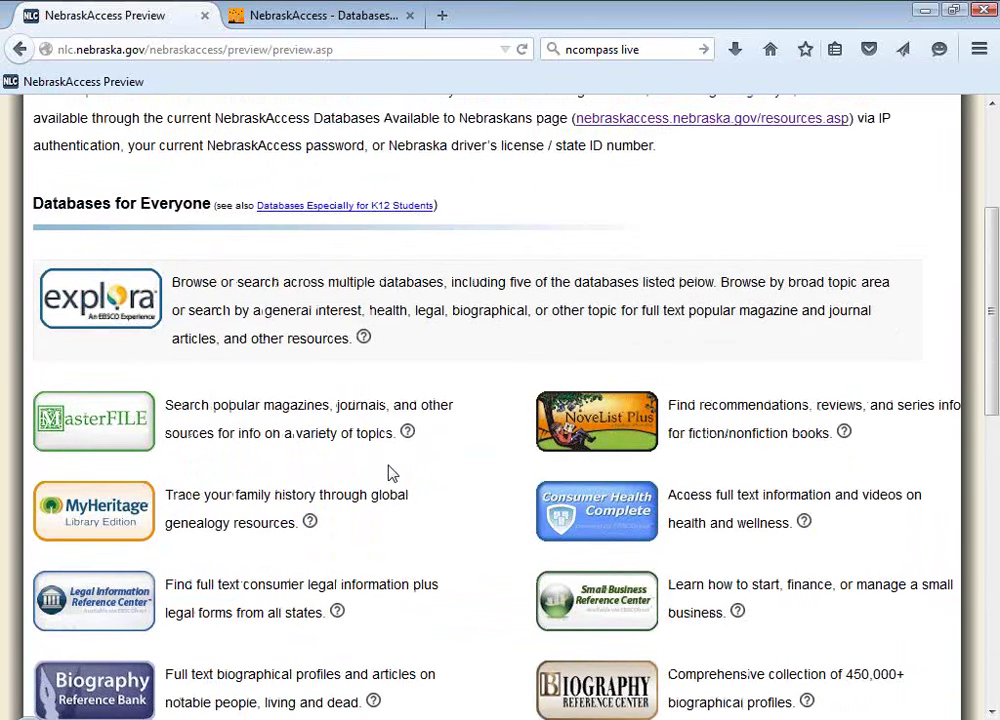
pyautogui.scroll(-3, 390, 473)
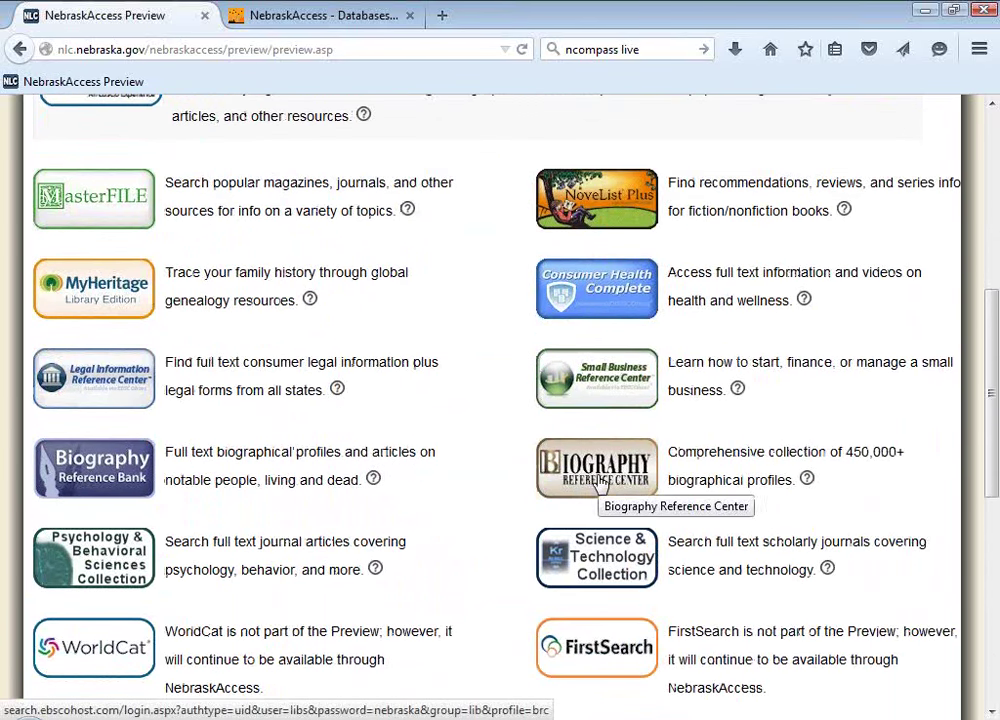
pyautogui.click(617, 480)
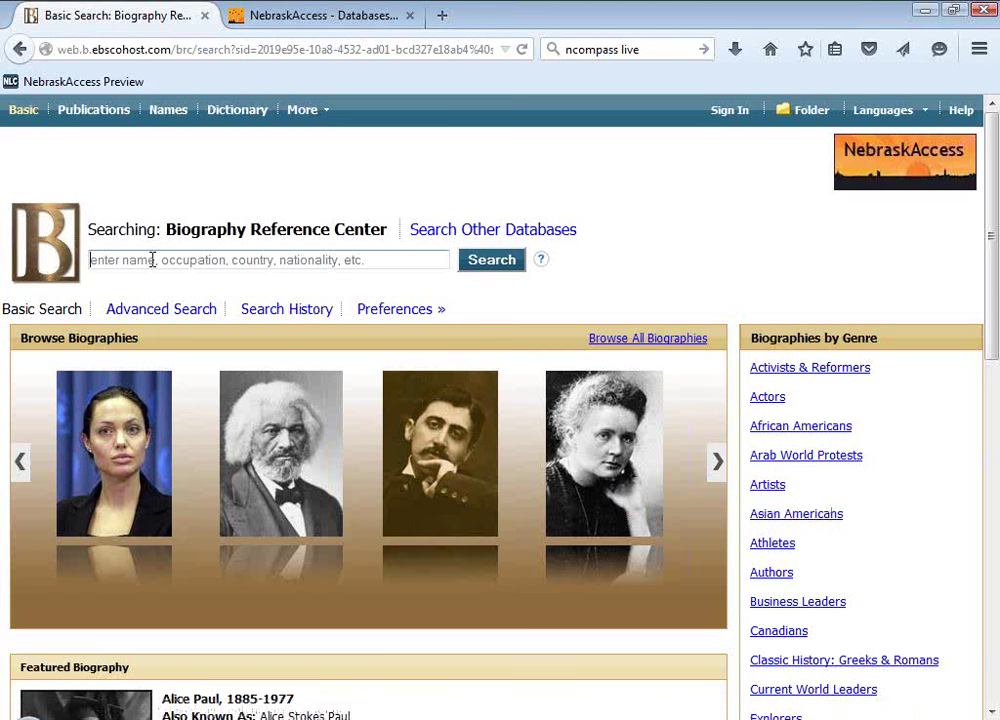
# Page through the Browse Biographies portraits on the Biography Reference Center home page and open the Steve Jobs biography record.
pyautogui.scroll(-2, 152, 260)
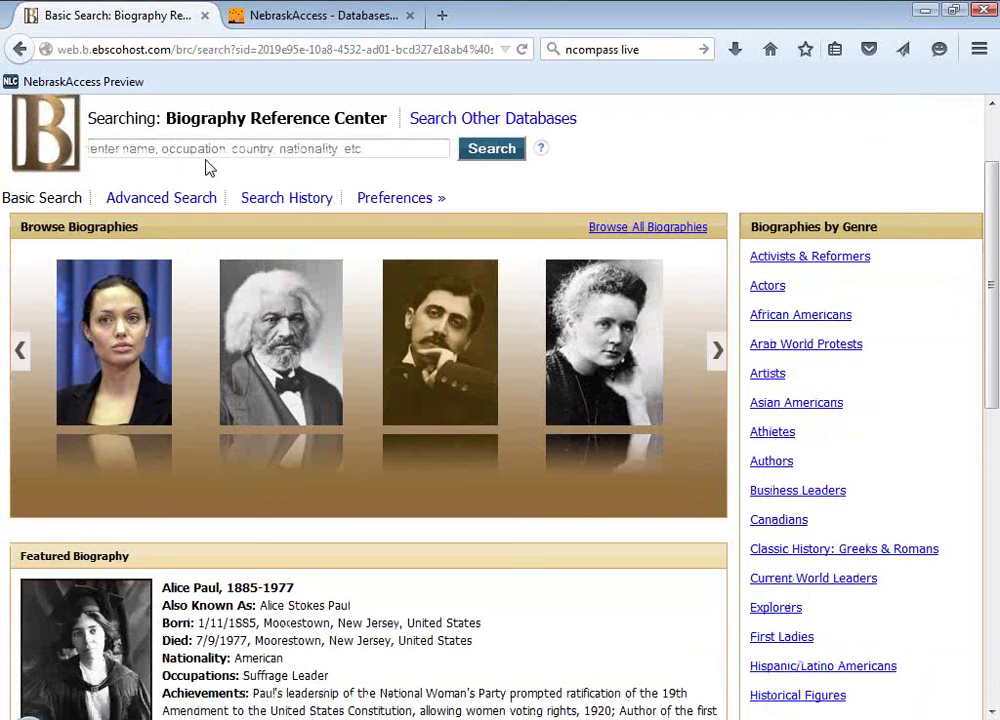
pyautogui.click(205, 156)
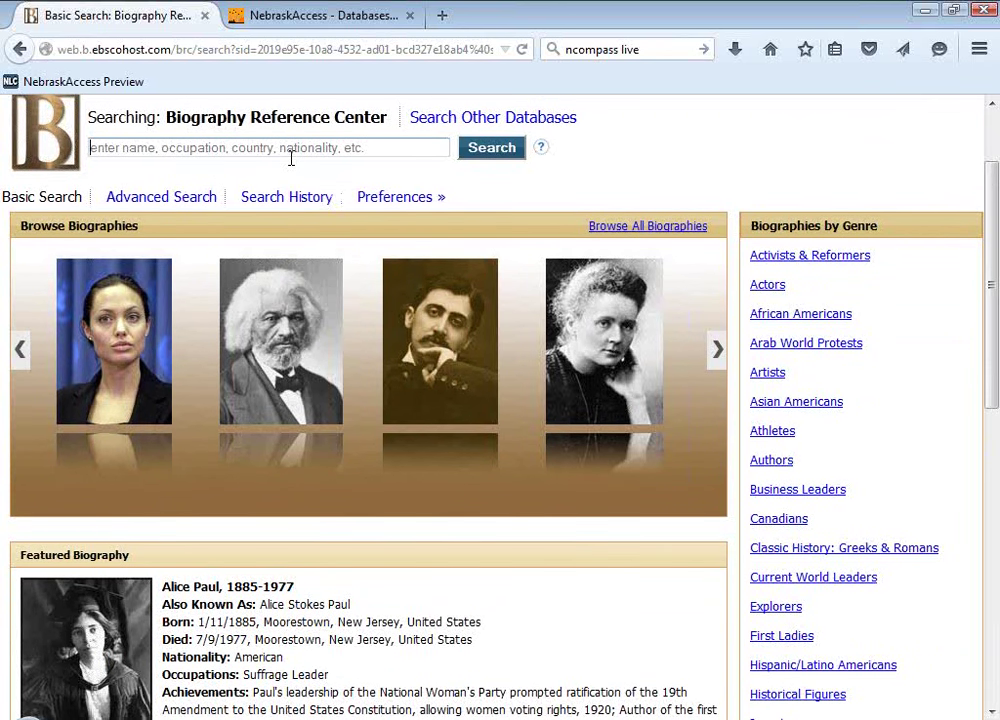
pyautogui.scroll(-2, 291, 159)
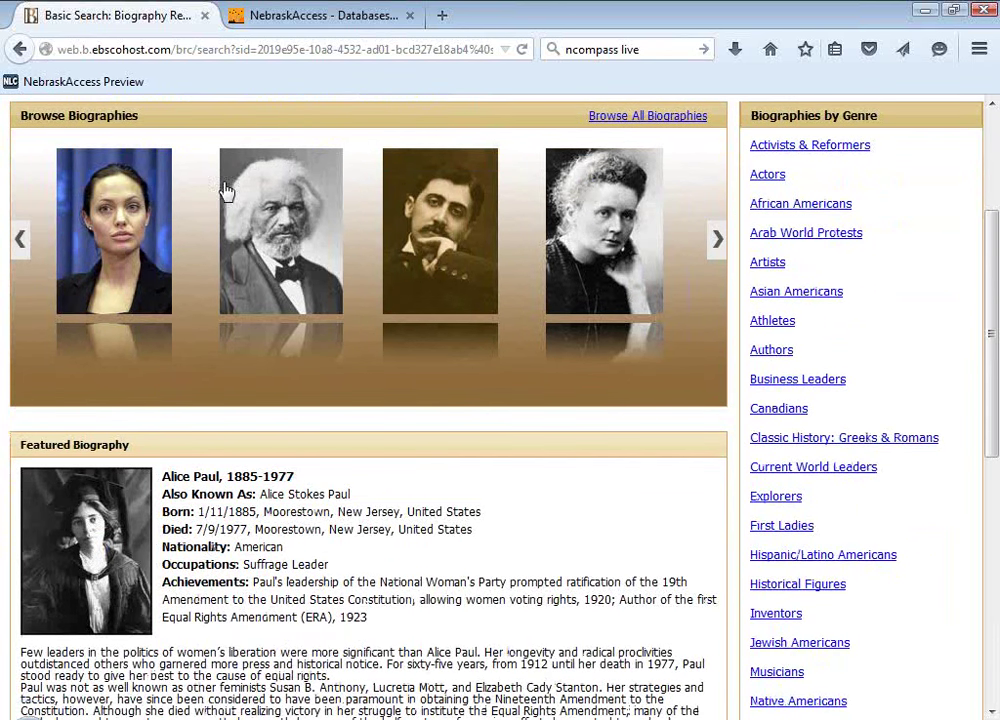
pyautogui.click(719, 246)
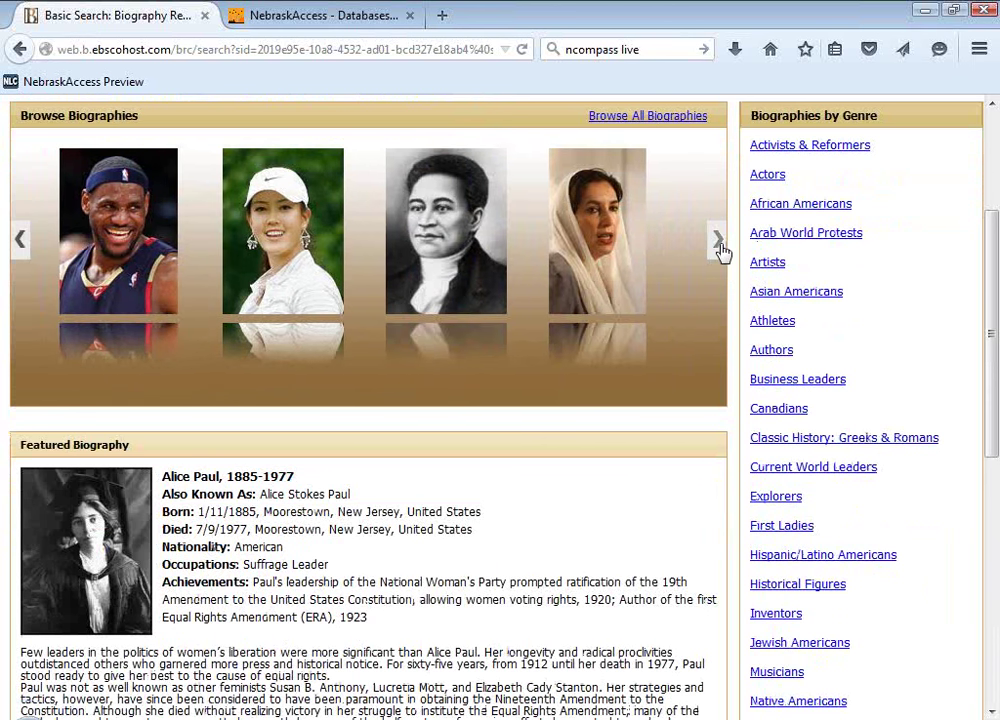
pyautogui.click(719, 243)
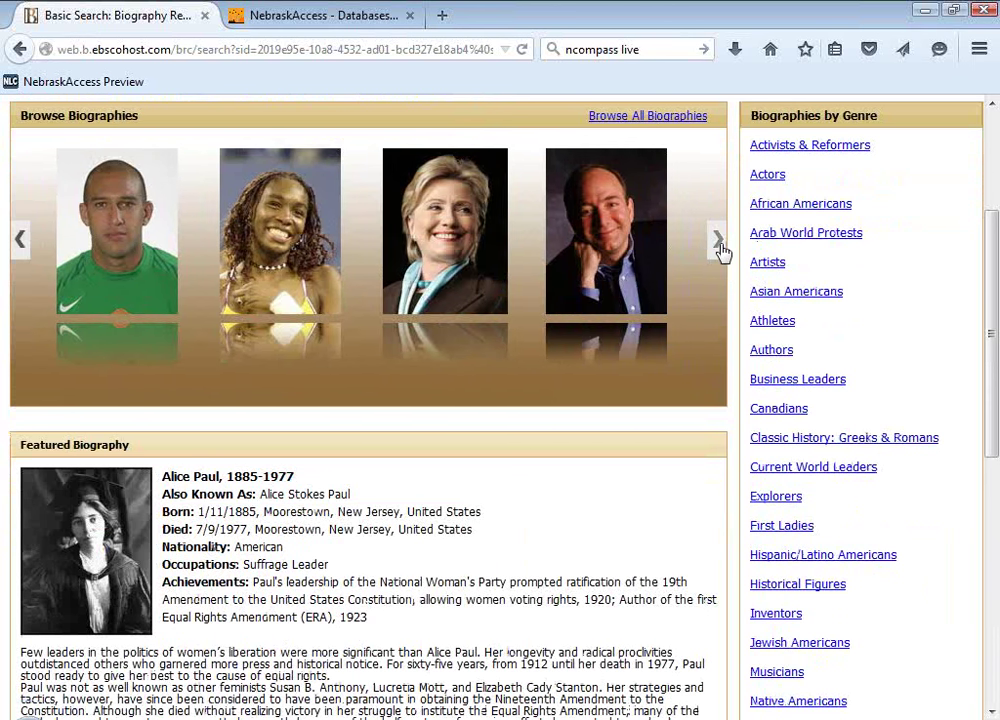
pyautogui.click(719, 243)
pyautogui.click(719, 244)
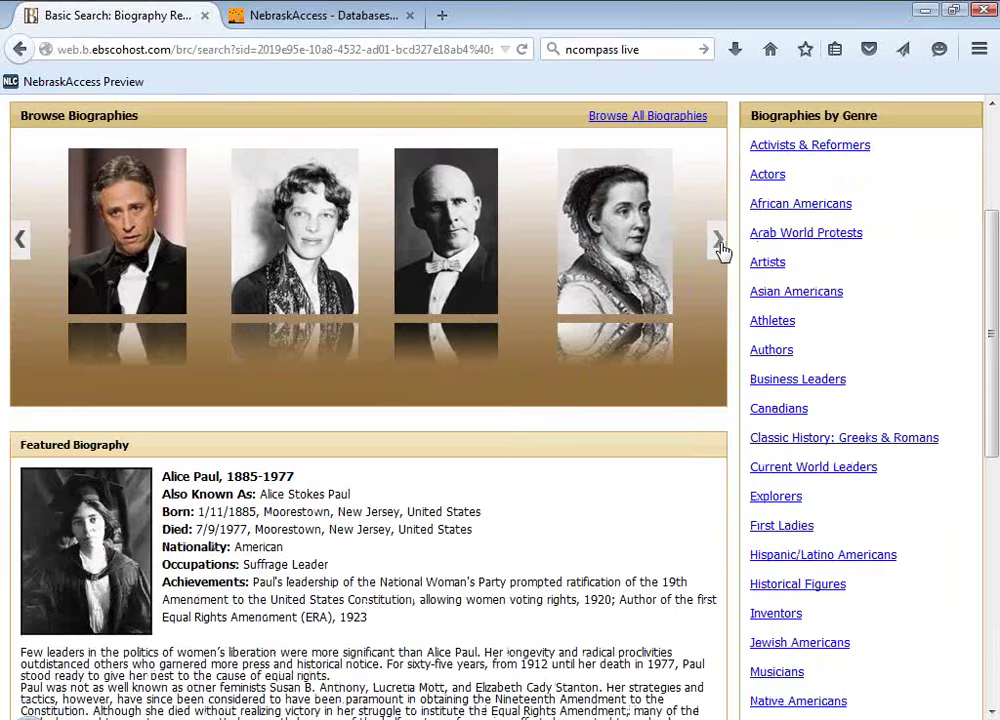
pyautogui.click(719, 244)
pyautogui.click(719, 245)
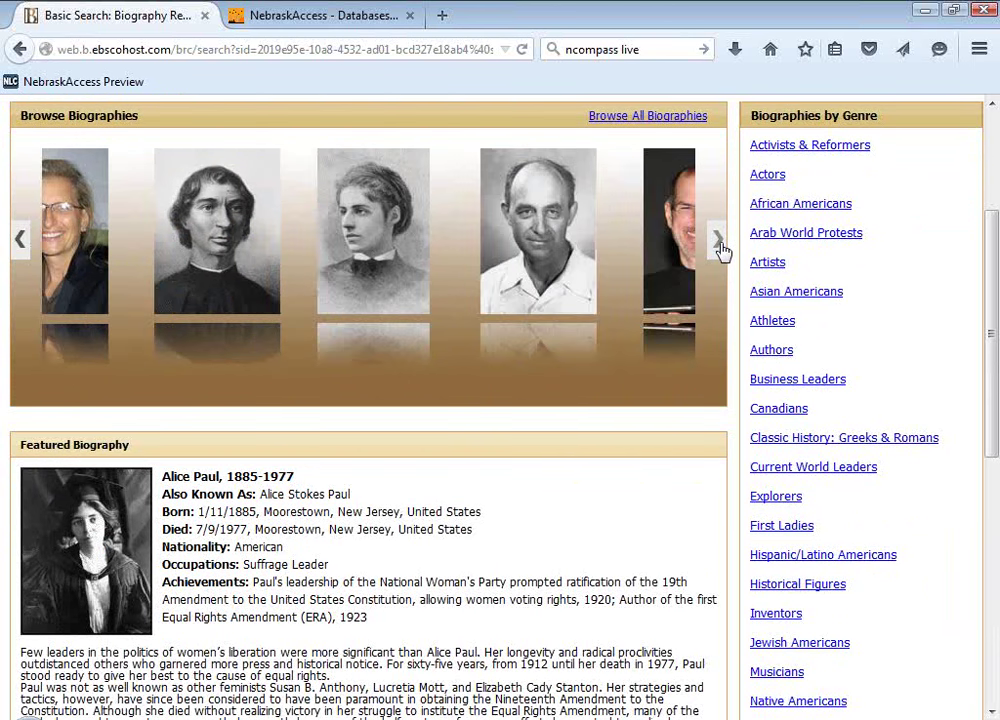
pyautogui.click(437, 243)
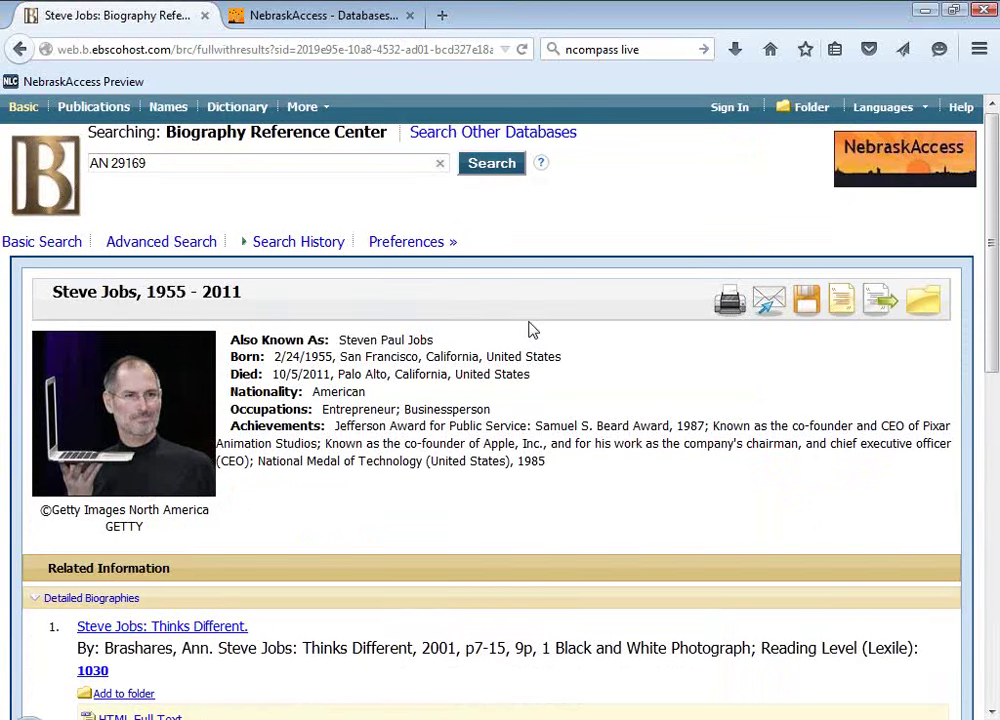
# Look over the Steve Jobs record, open the HTML full text of Steve Jobs: Thinks Different, and look through its chapters.
pyautogui.scroll(-4, 532, 330)
pyautogui.scroll(4, 532, 330)
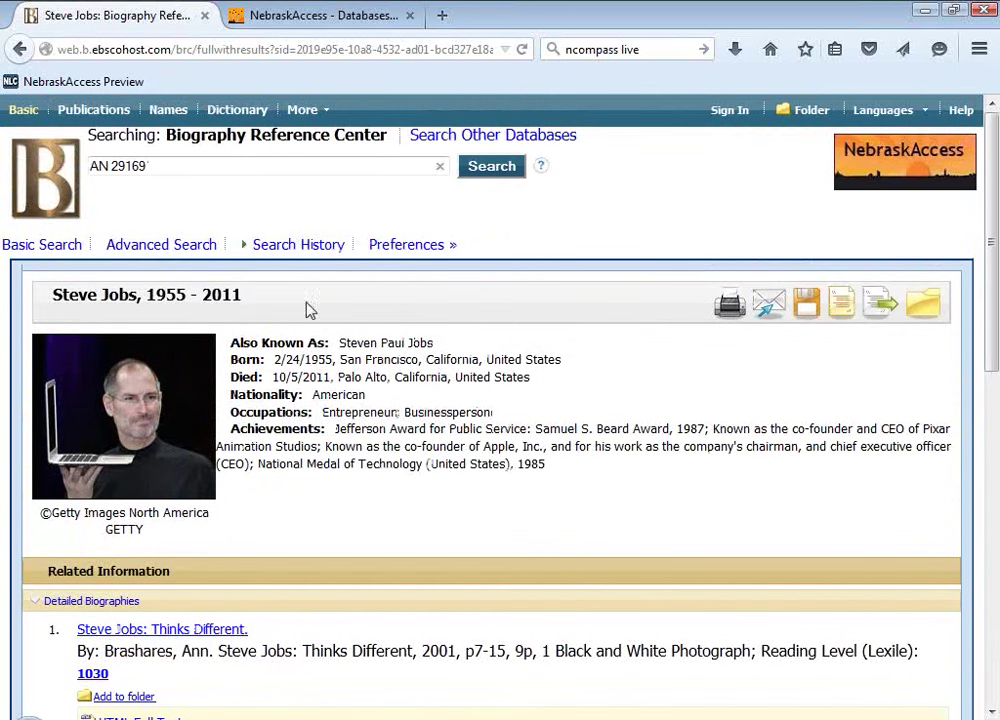
pyautogui.scroll(-6, 468, 430)
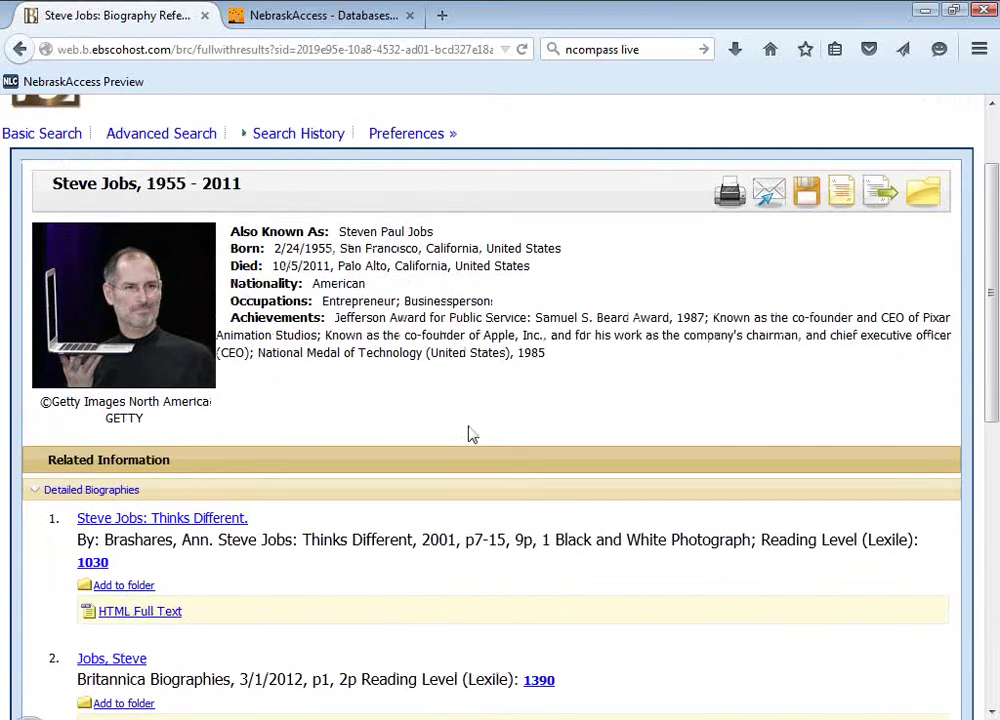
pyautogui.scroll(-2, 469, 433)
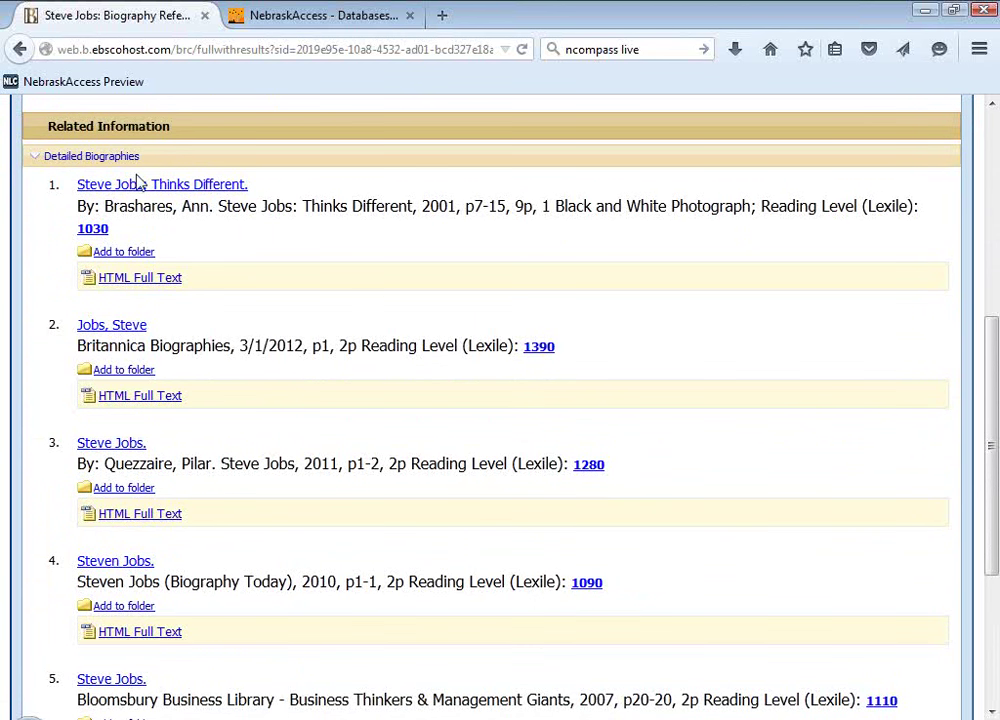
pyautogui.click(146, 282)
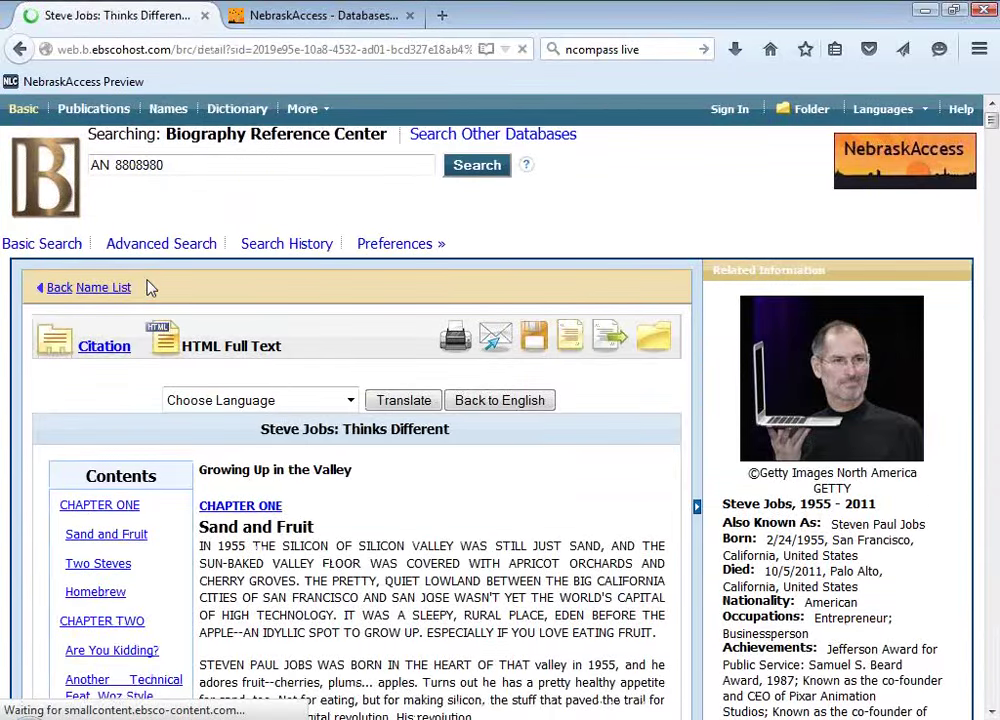
pyautogui.scroll(-15, 147, 288)
pyautogui.scroll(-10, 149, 276)
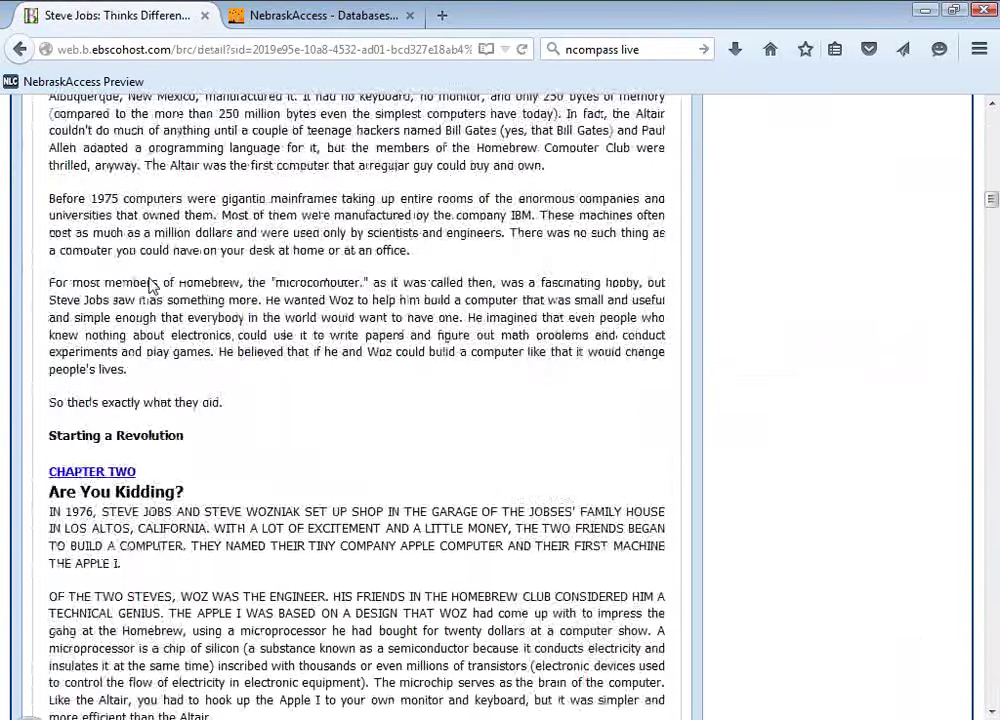
pyautogui.scroll(13, 150, 280)
pyautogui.scroll(8, 150, 287)
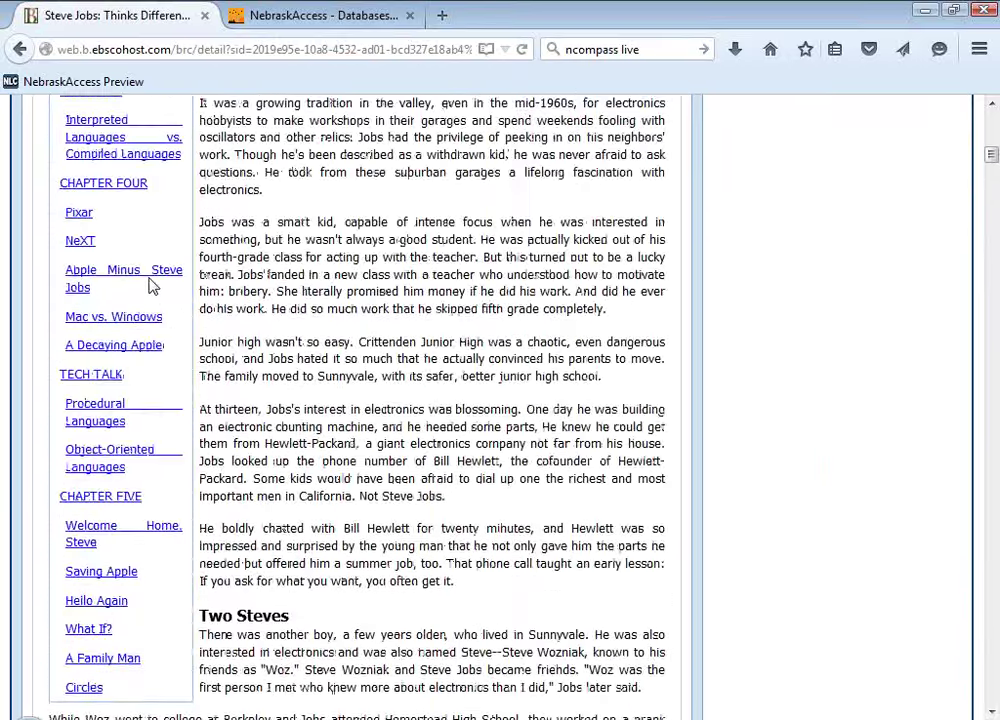
# Go back to the Steve Jobs record, expand its Concise Biographies section, and look through the listed sources.
pyautogui.click(20, 50)
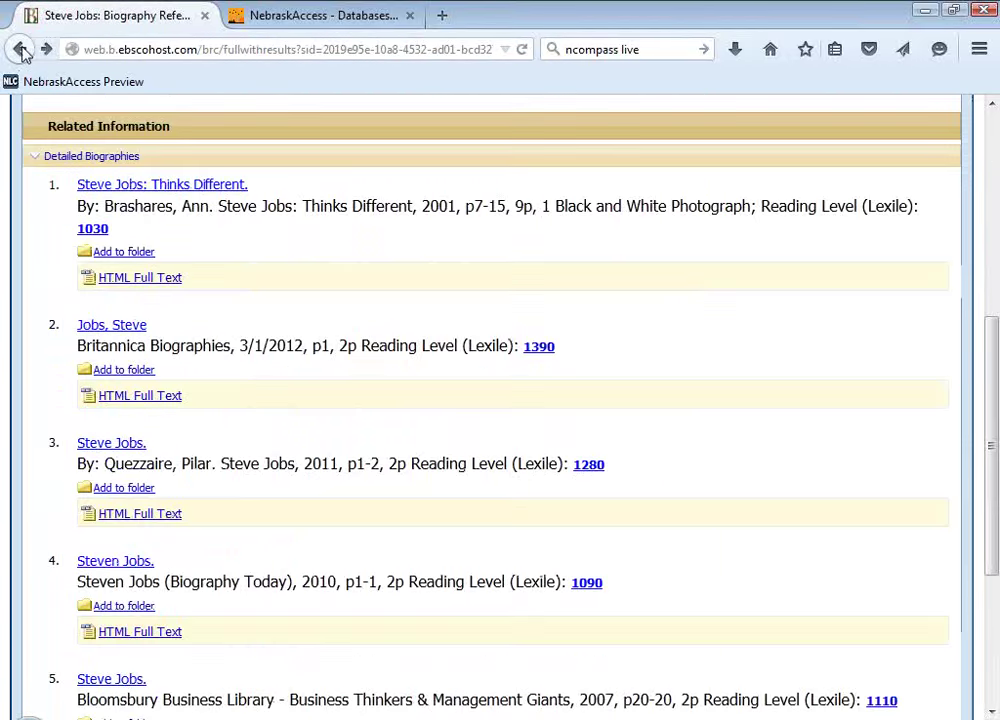
pyautogui.scroll(-5, 190, 240)
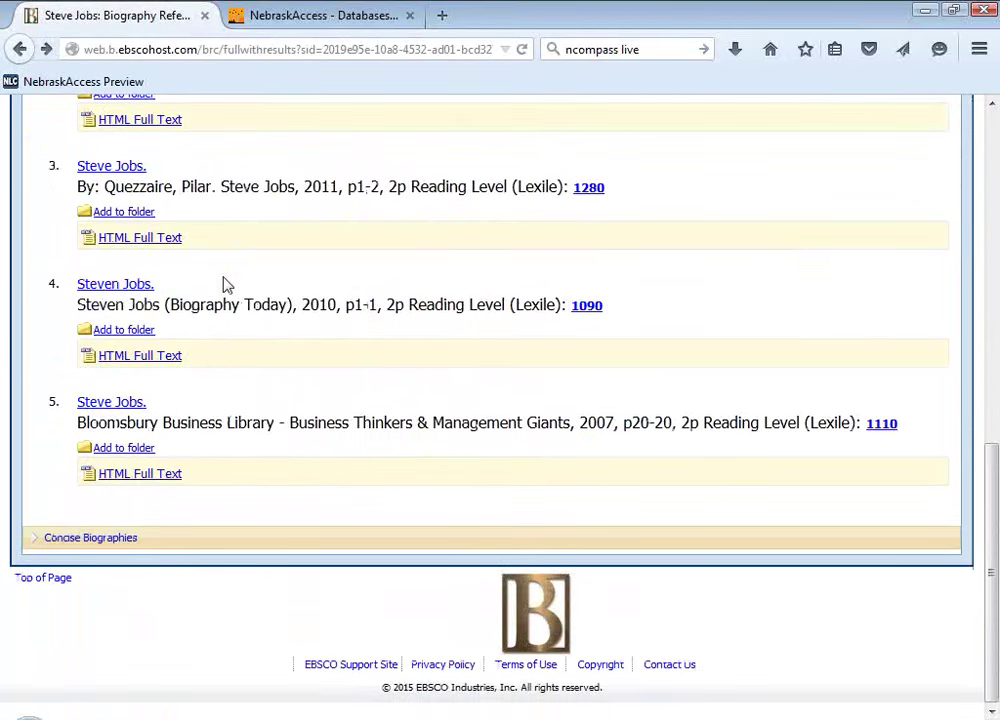
pyautogui.click(42, 539)
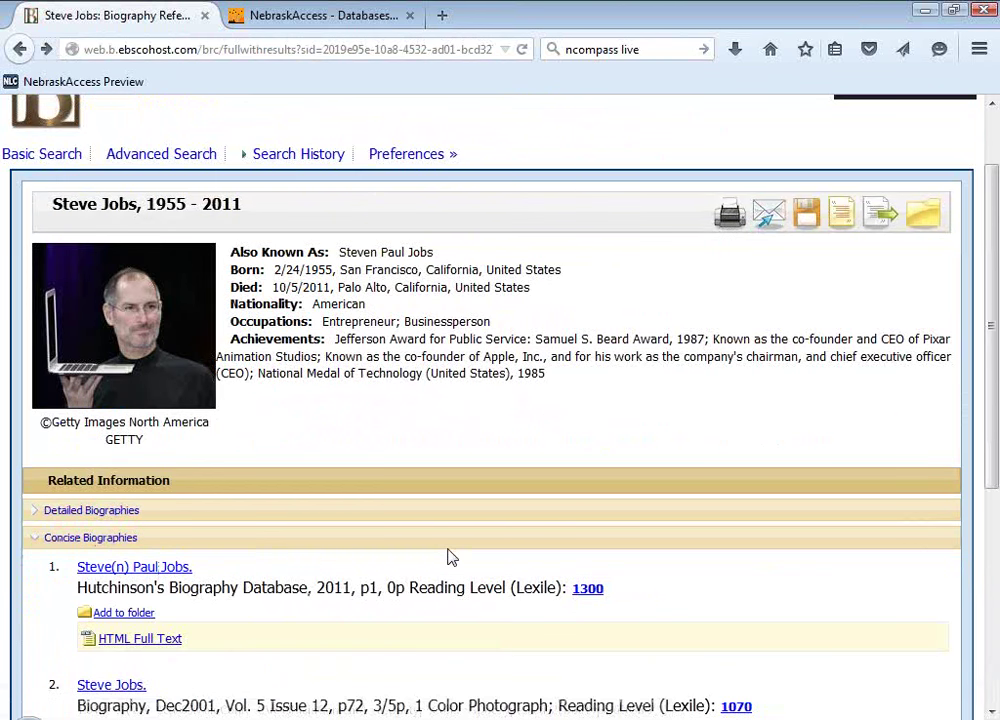
pyautogui.scroll(-5, 448, 547)
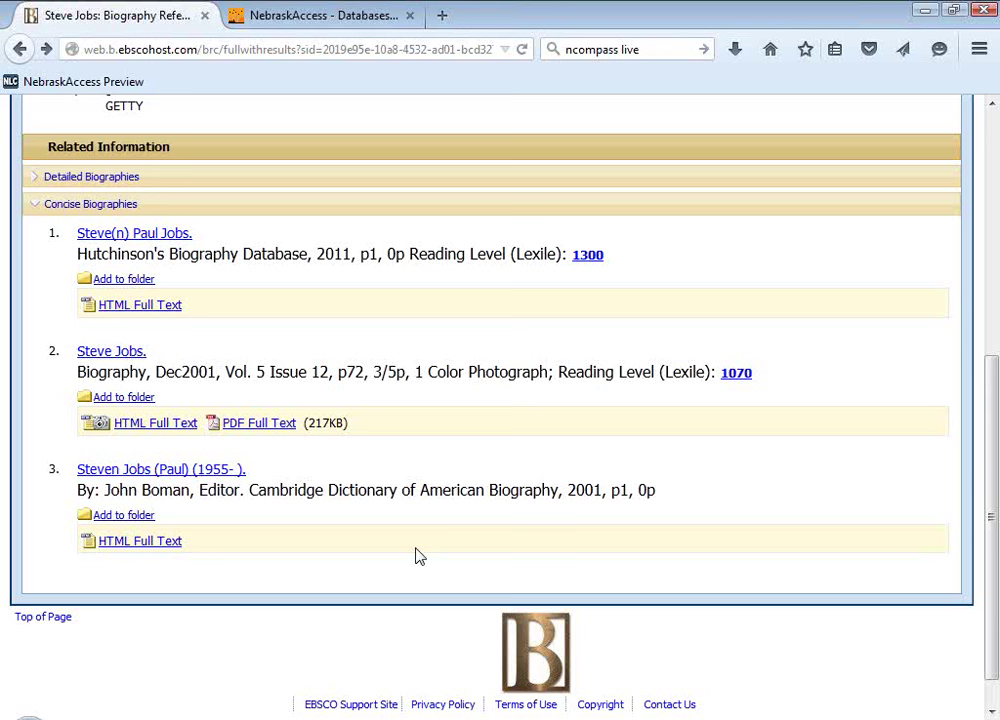
pyautogui.scroll(6, 504, 589)
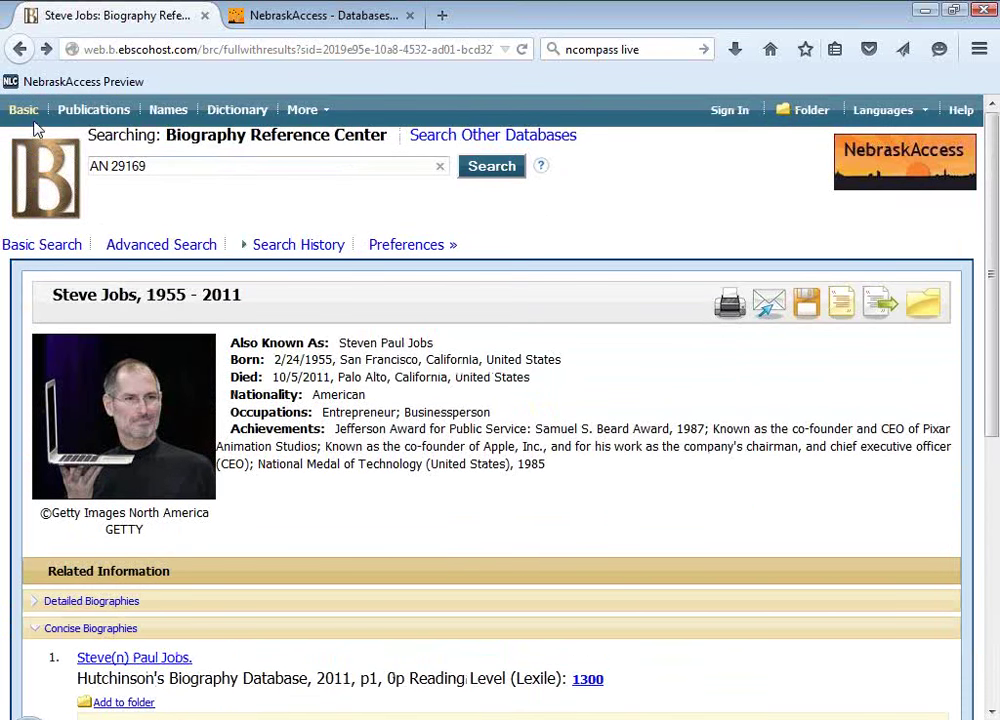
# Return to the basic search page and search Biography Reference Center for "patrick stewart".
pyautogui.click(25, 110)
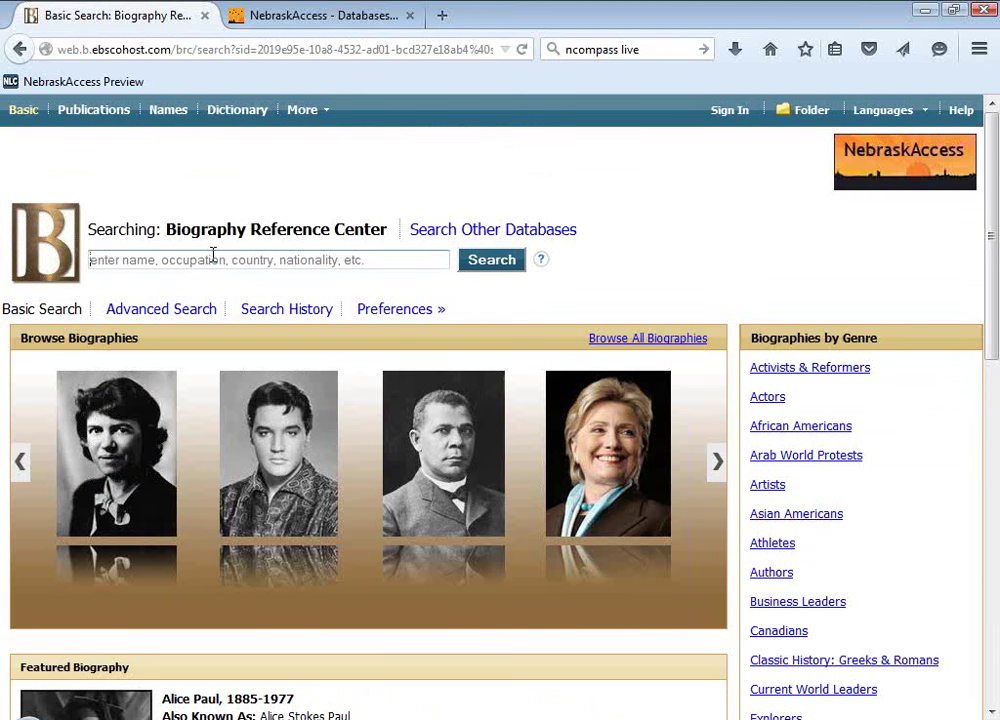
pyautogui.click(214, 259)
pyautogui.write('pat')
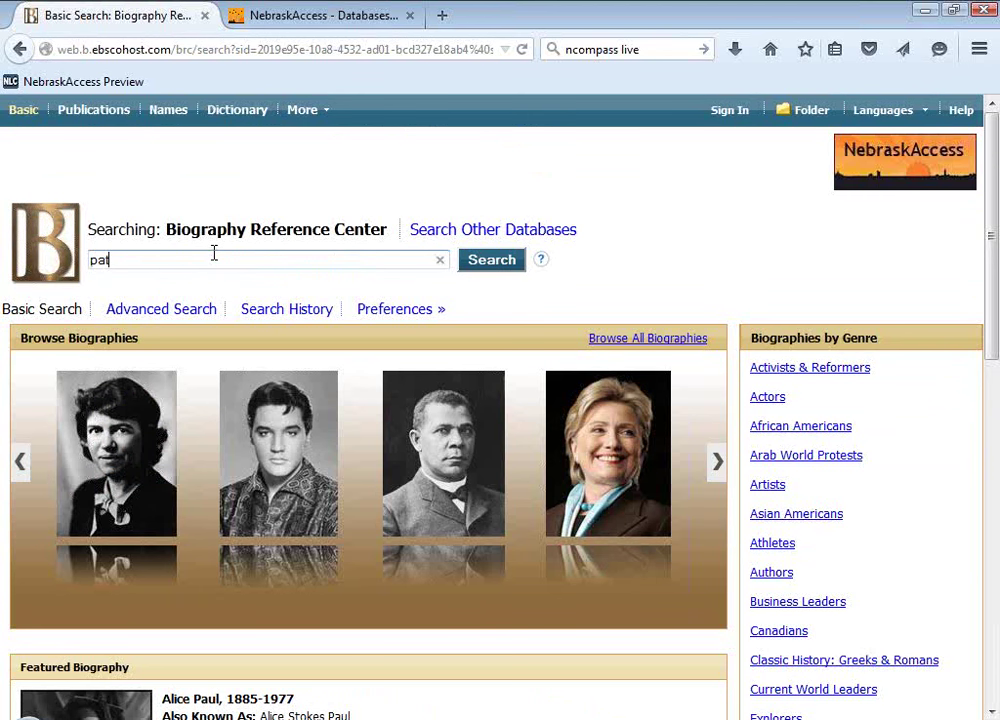
pyautogui.write('rick stew')
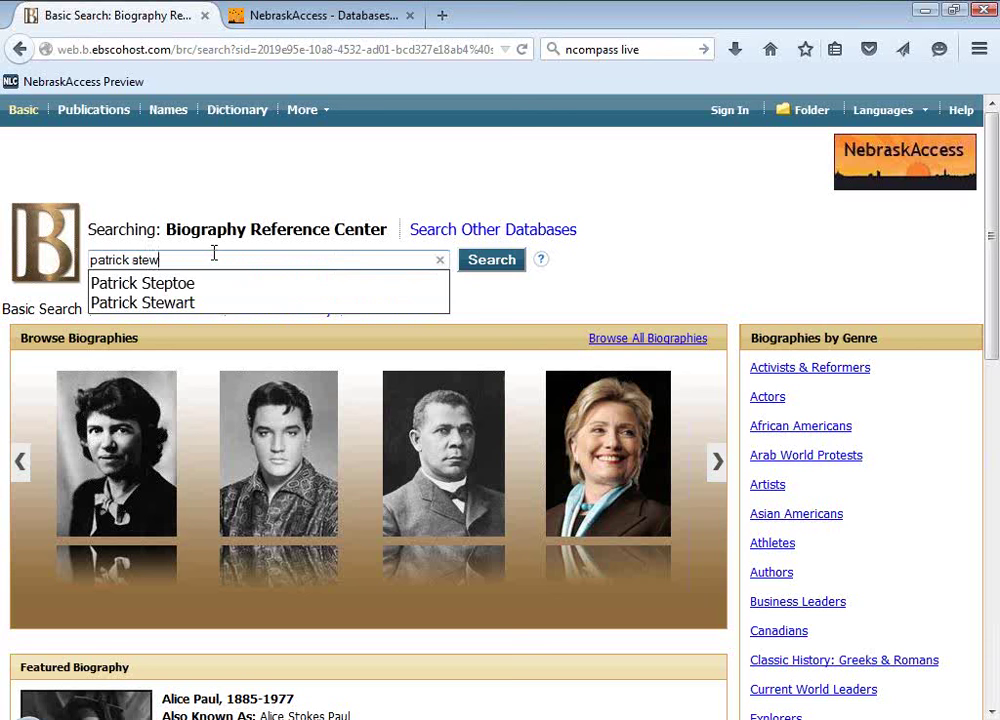
pyautogui.write('art')
pyautogui.press('Return')
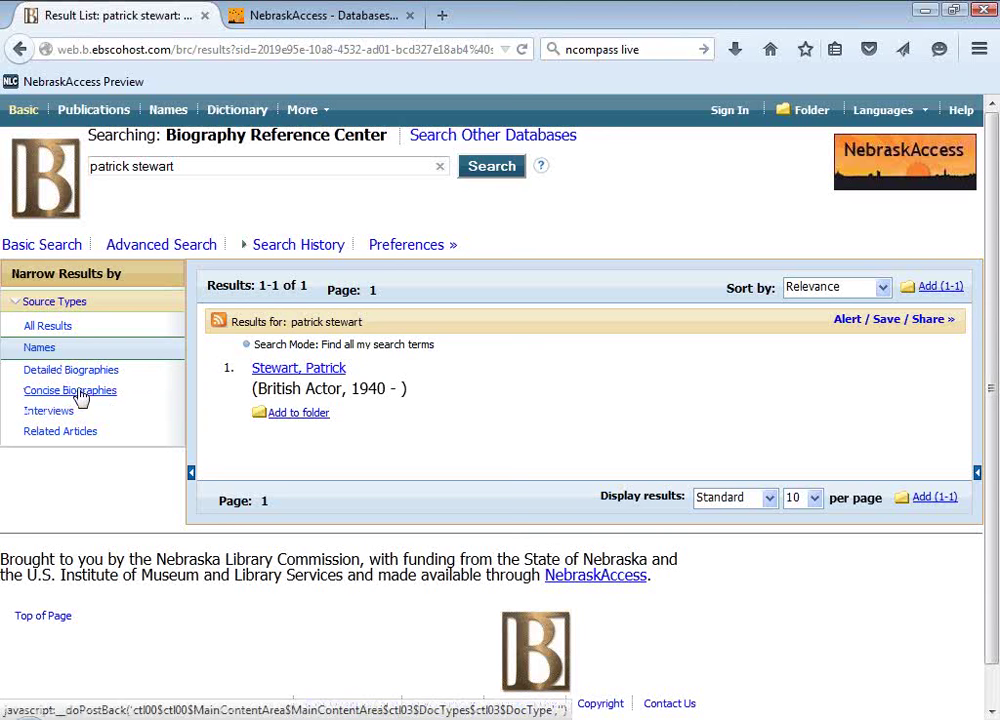
# Narrow the Patrick Stewart results to the Interviews source type, look through the list, and return to the basic search page.
pyautogui.click(58, 413)
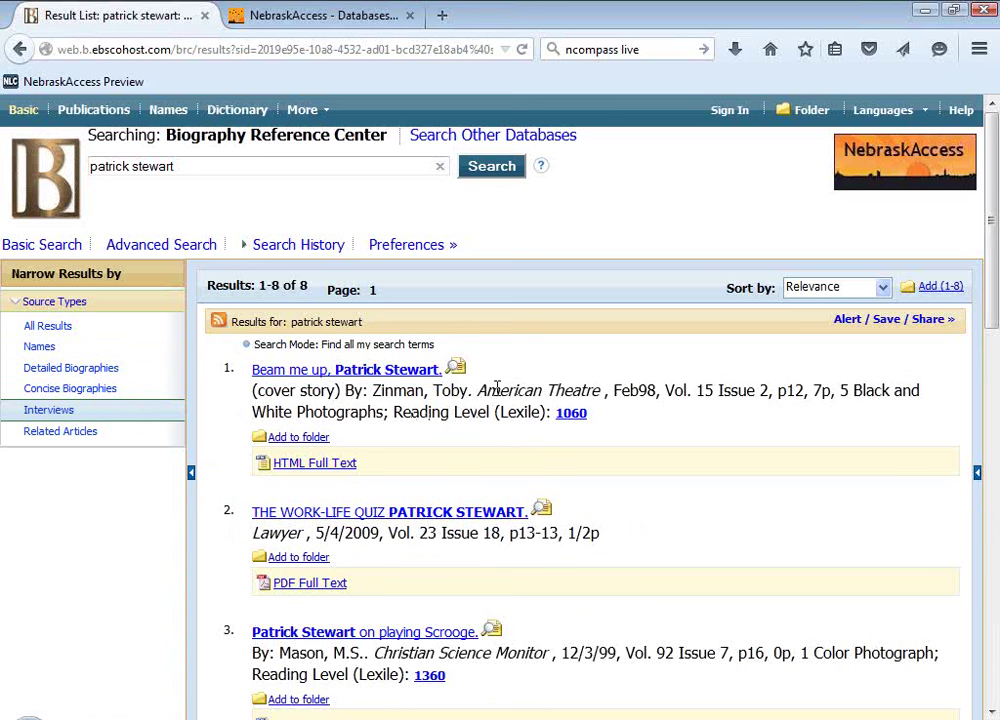
pyautogui.scroll(-4, 500, 389)
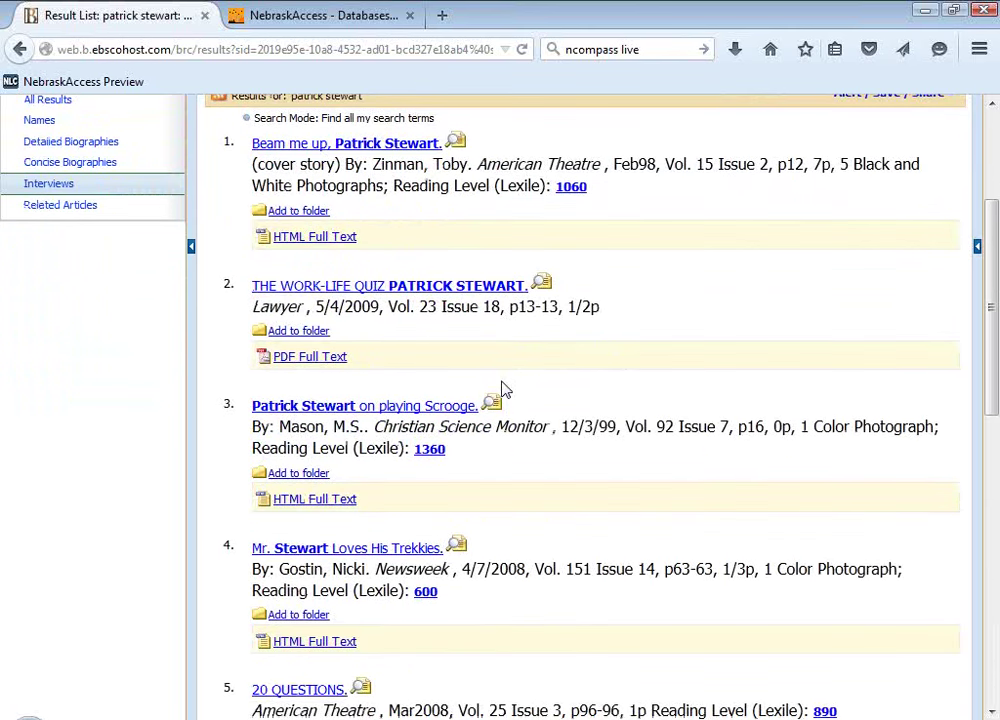
pyautogui.scroll(-10, 505, 389)
pyautogui.scroll(-4, 505, 389)
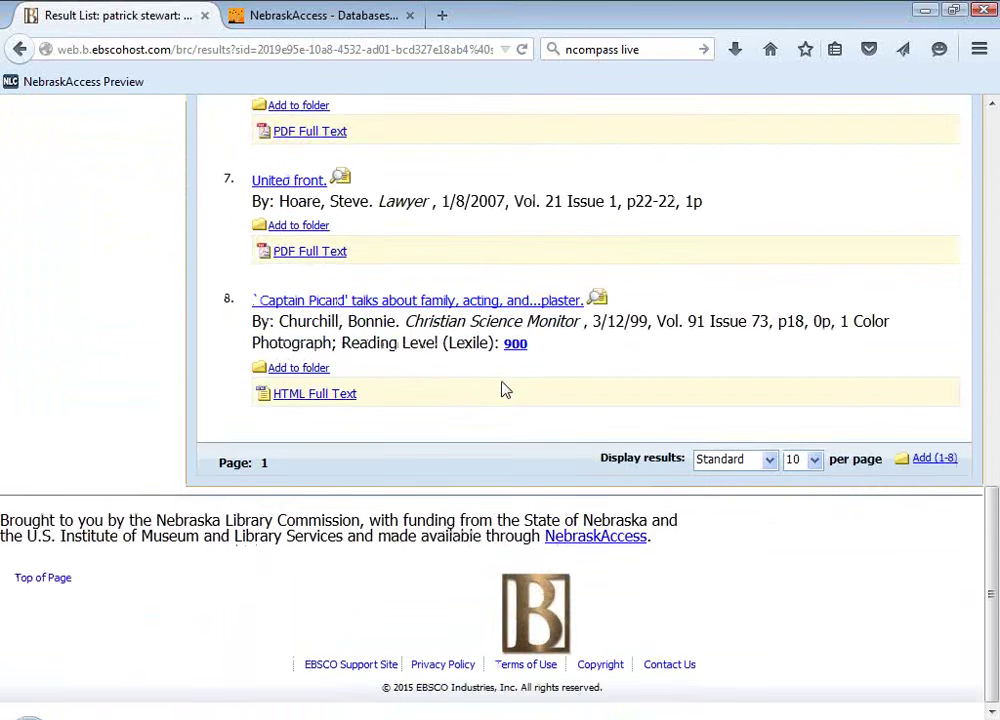
pyautogui.scroll(18, 505, 391)
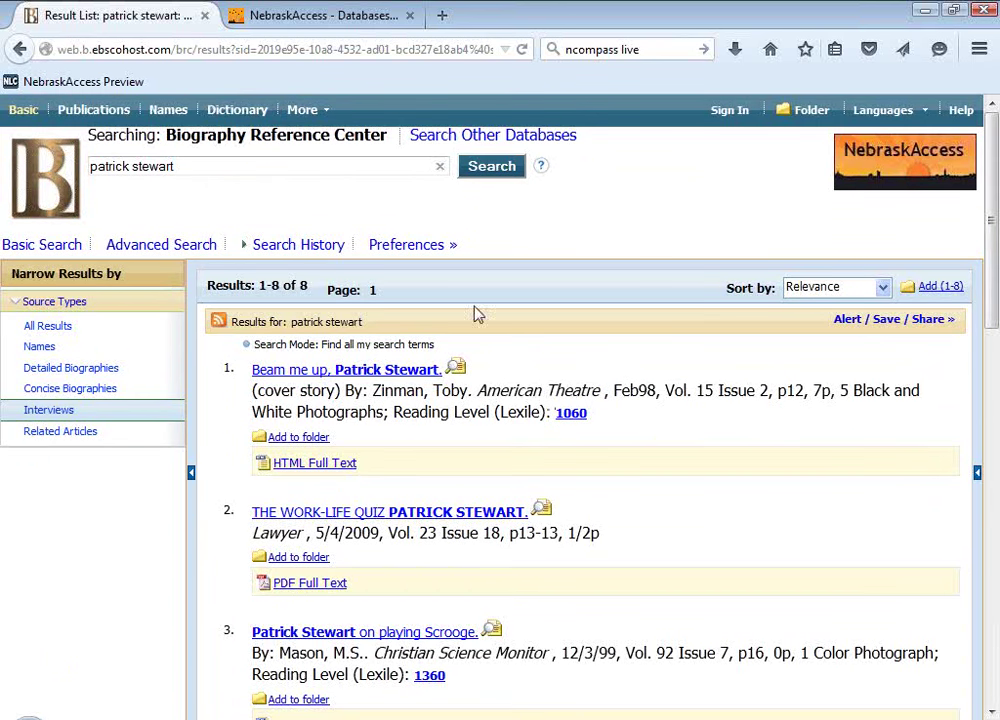
pyautogui.click(22, 110)
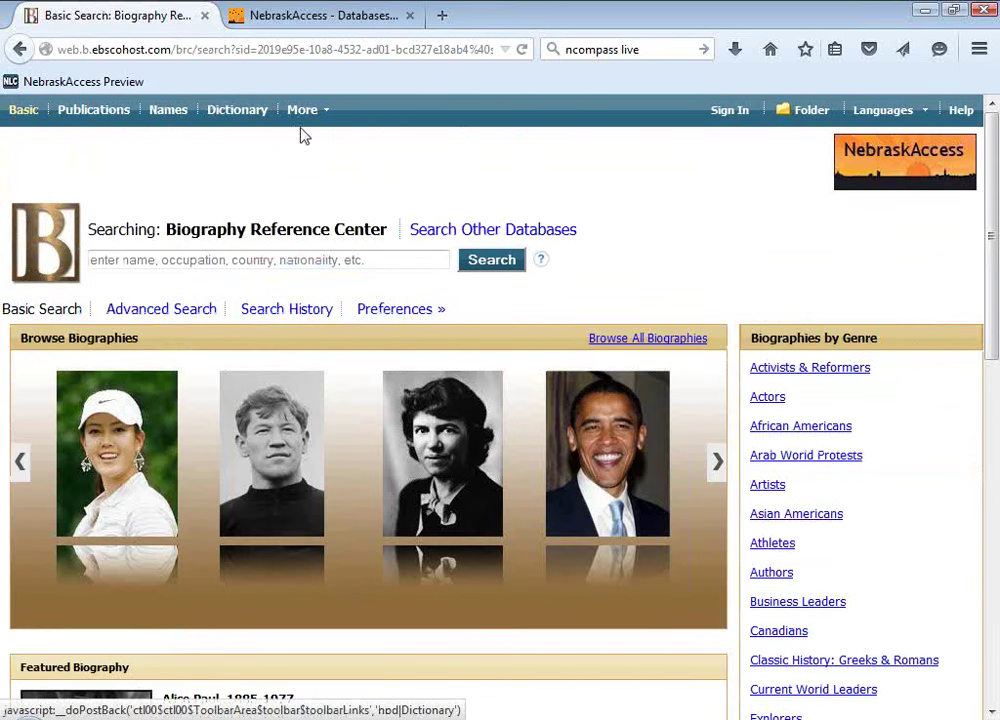
# Open Advanced Search in Biography Reference Center and enter canadian as the nationality.
pyautogui.click(178, 309)
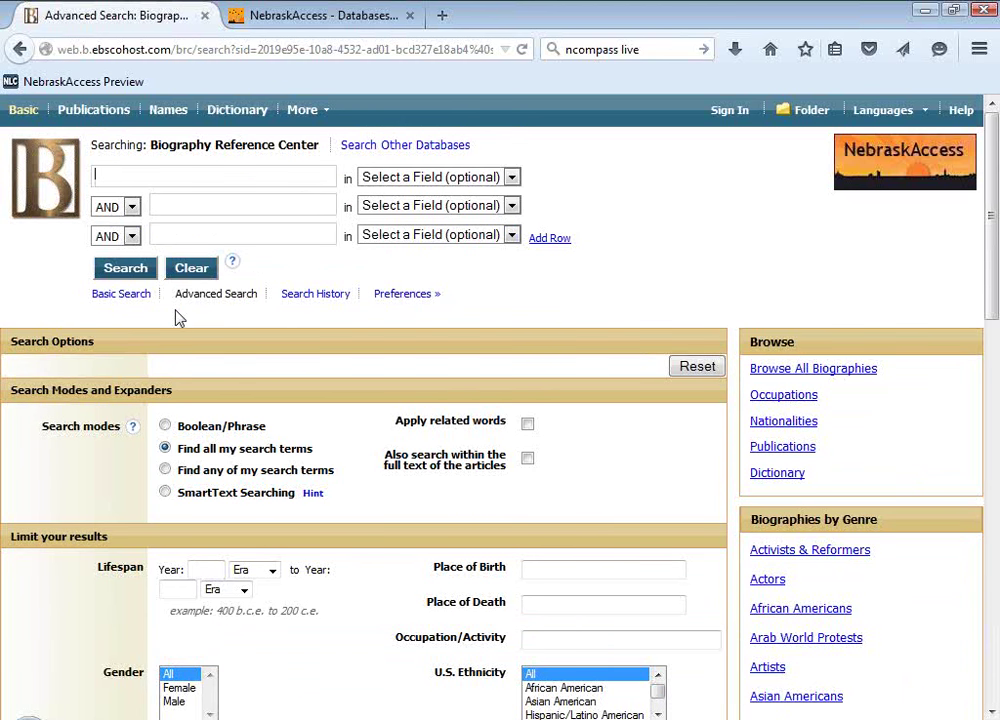
pyautogui.scroll(-5, 375, 398)
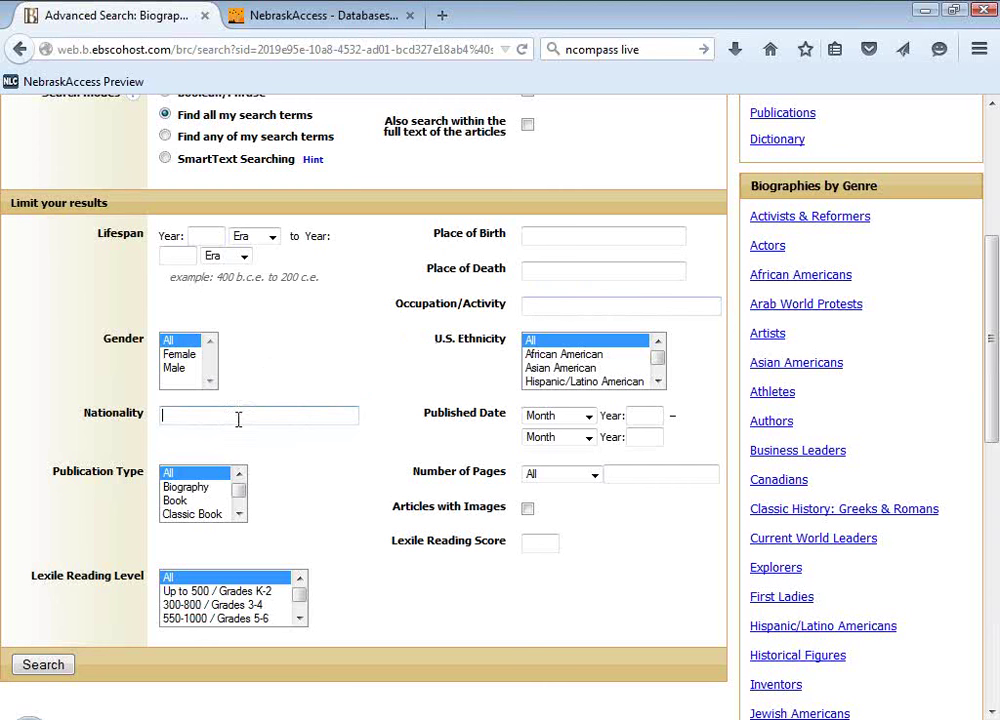
pyautogui.click(279, 418)
pyautogui.write('canadian')
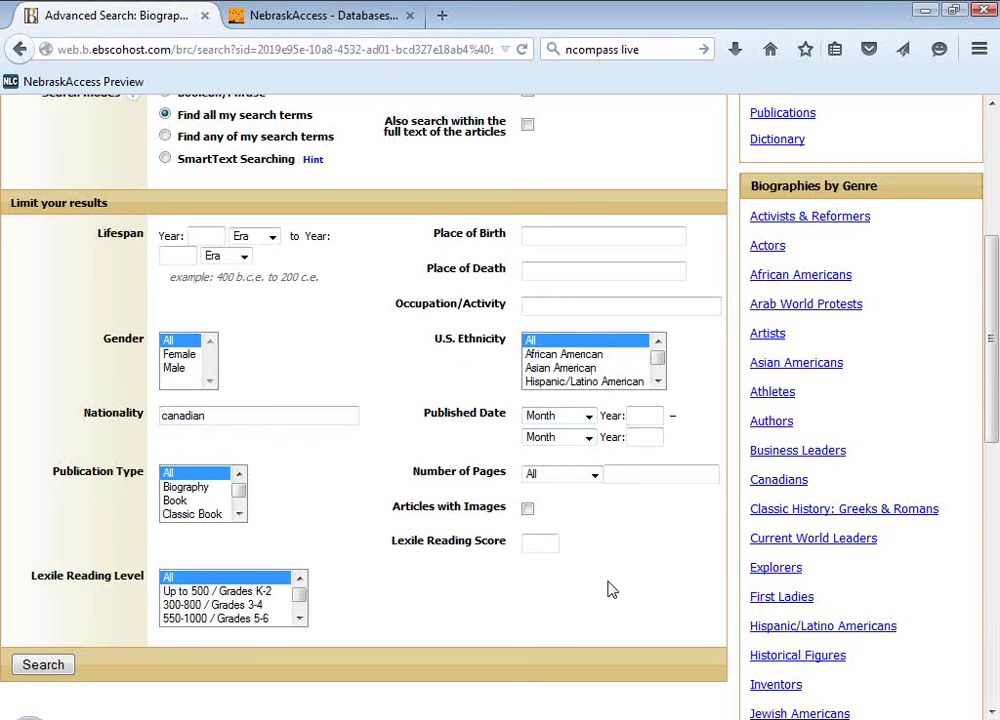
# Limit the advanced search to Female gender with the occupation authors and run it.
pyautogui.scroll(2, 607, 590)
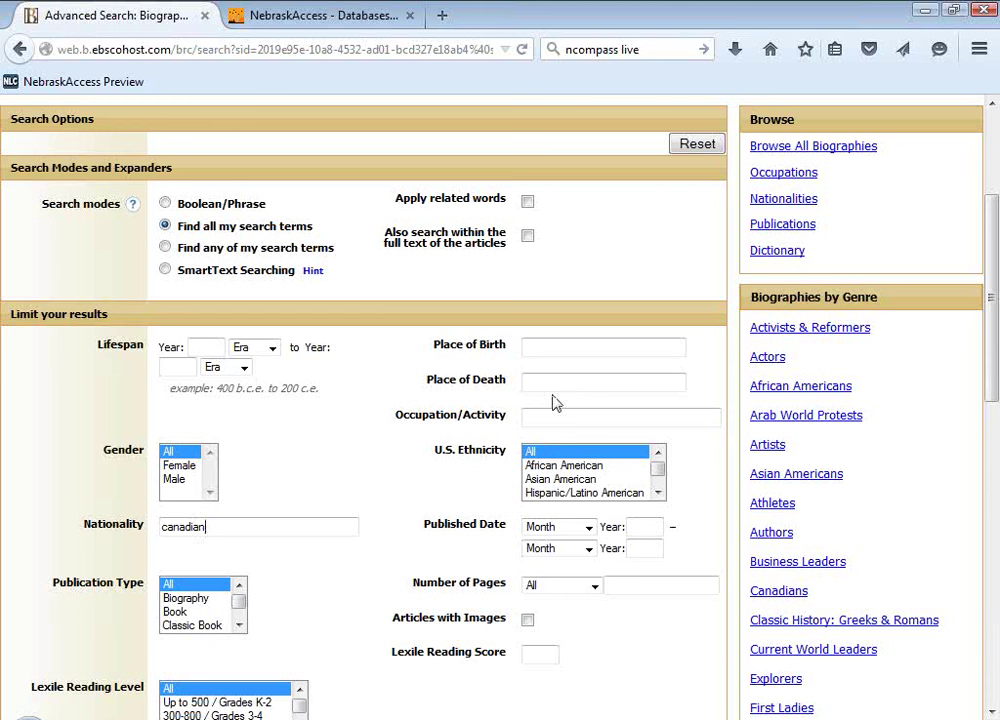
pyautogui.click(182, 465)
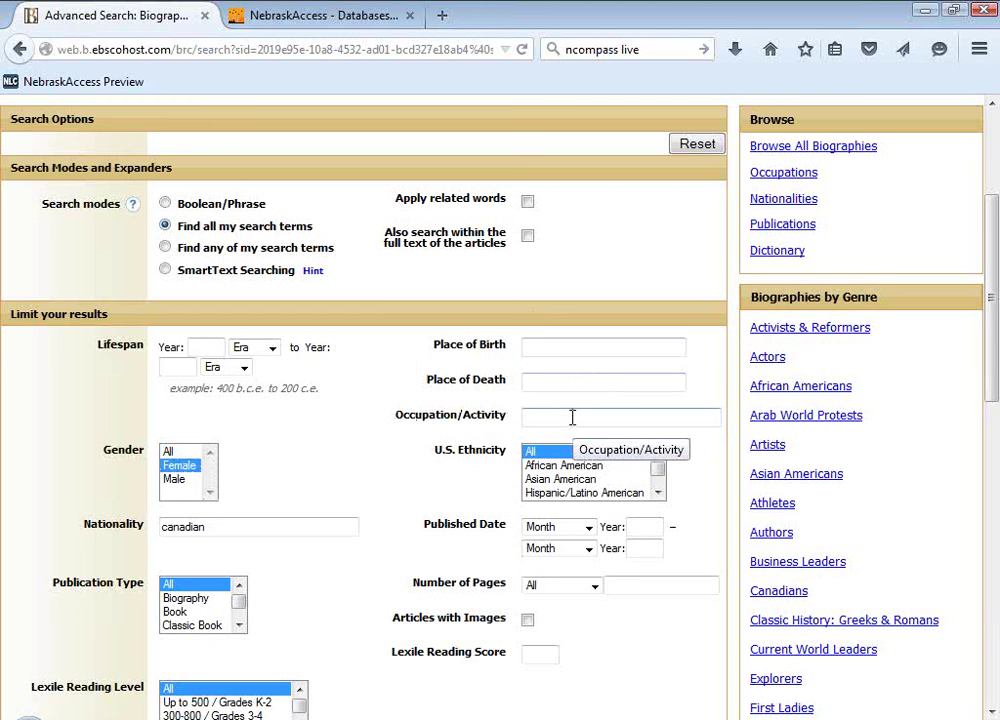
pyautogui.write('authors')
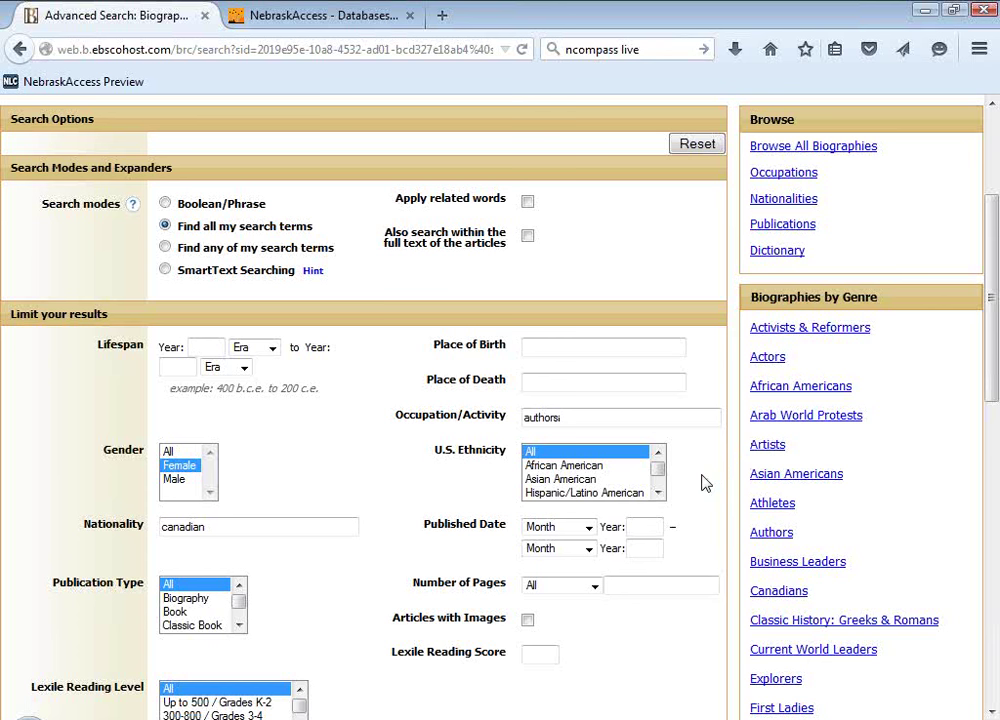
pyautogui.scroll(-5, 705, 483)
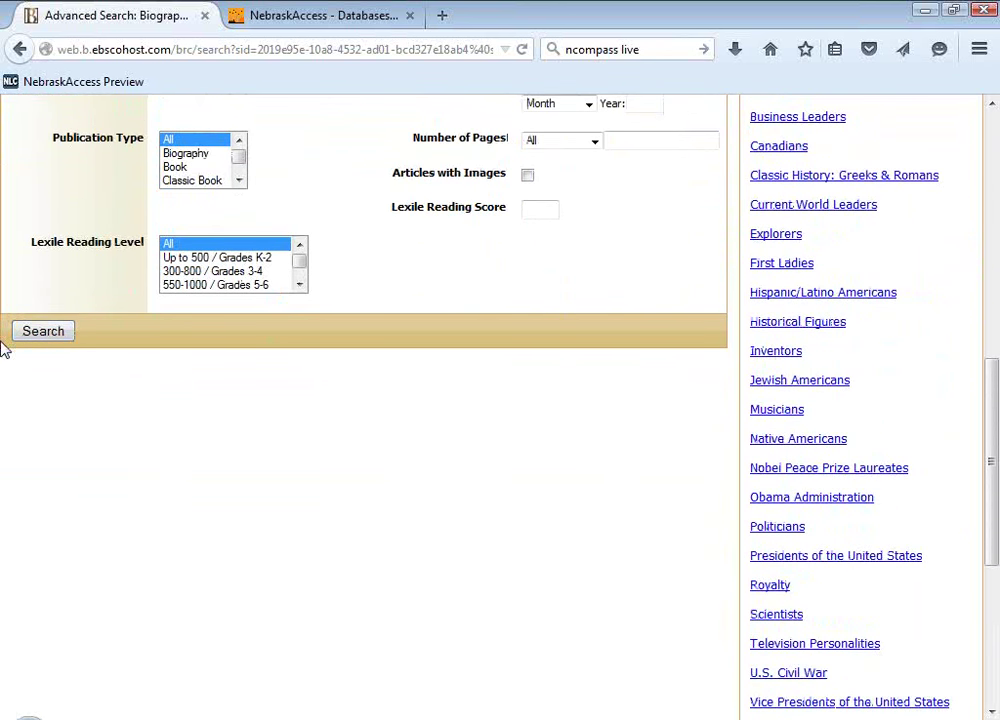
pyautogui.click(40, 334)
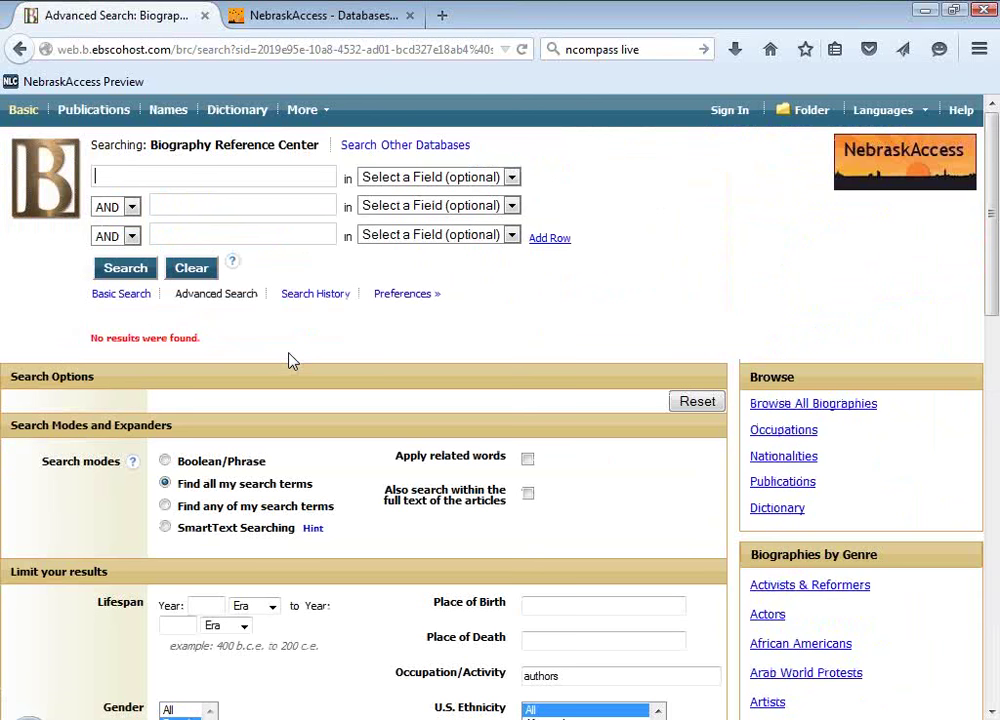
# Re-enter canadian as the nationality, revise the occupation term, and run the advanced search again.
pyautogui.scroll(-3, 290, 360)
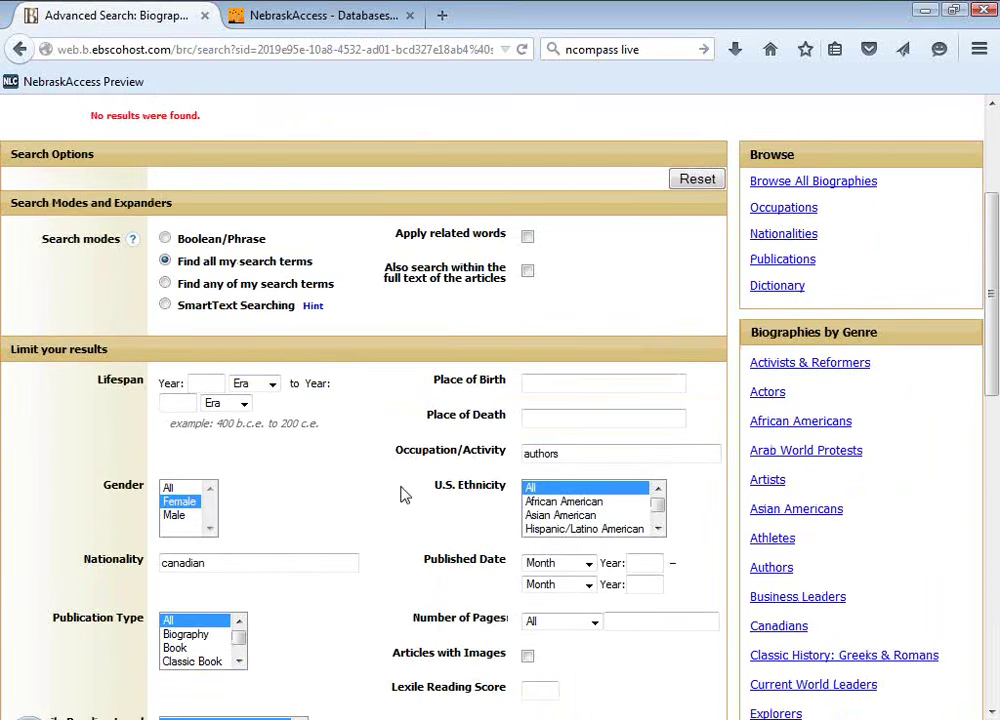
pyautogui.scroll(3, 330, 430)
pyautogui.scroll(-2, 320, 312)
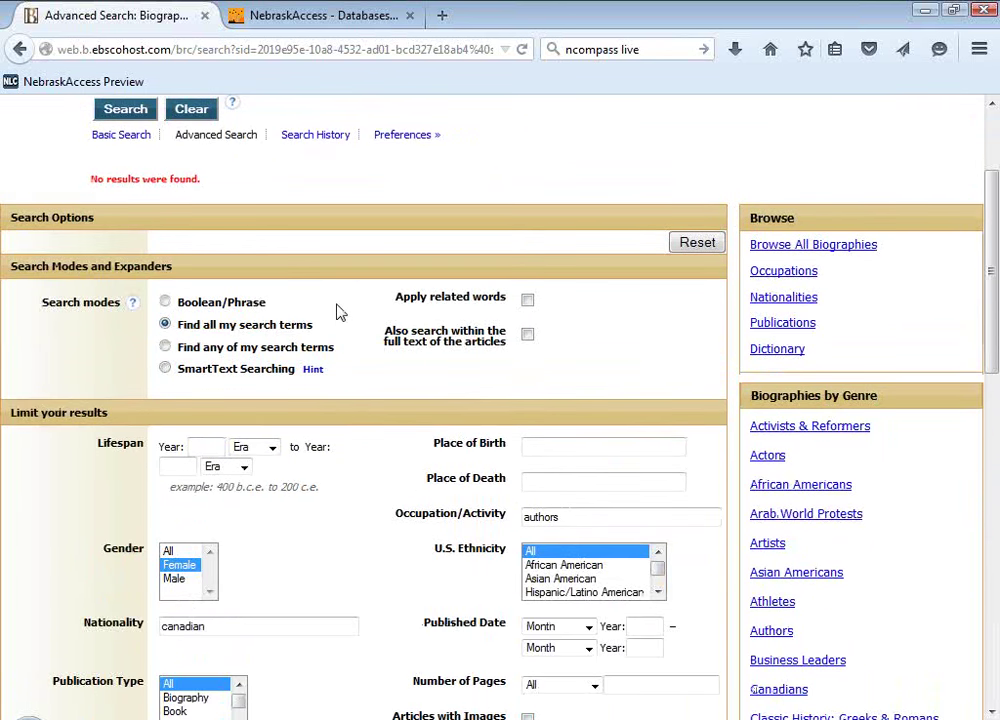
pyautogui.scroll(-1, 338, 312)
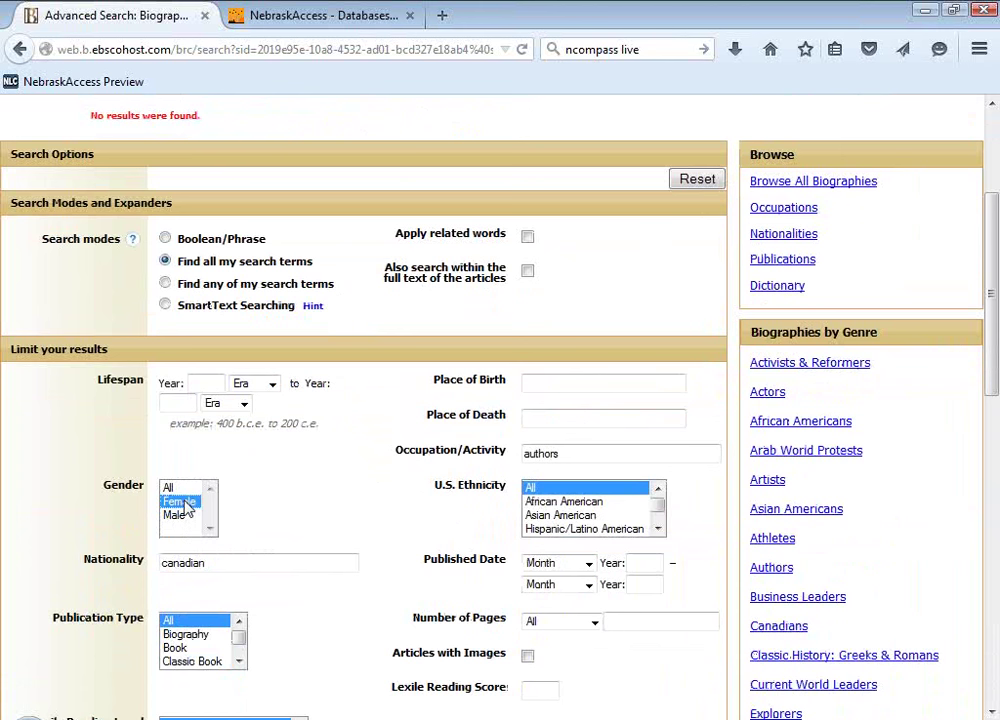
pyautogui.click(235, 563)
pyautogui.doubleClick(235, 563)
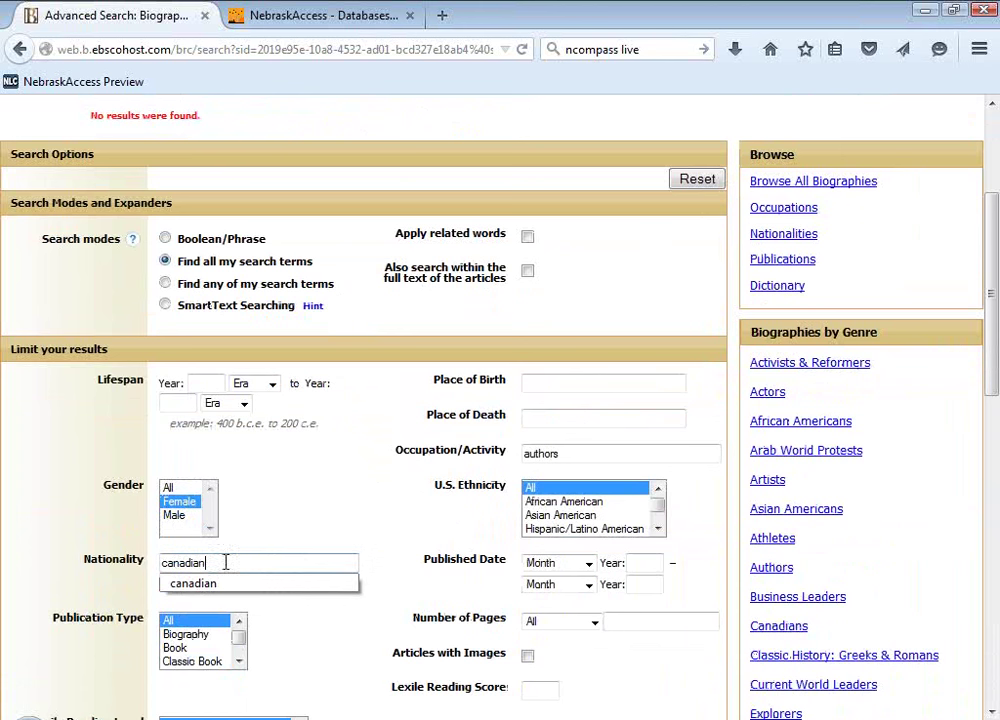
pyautogui.write('c')
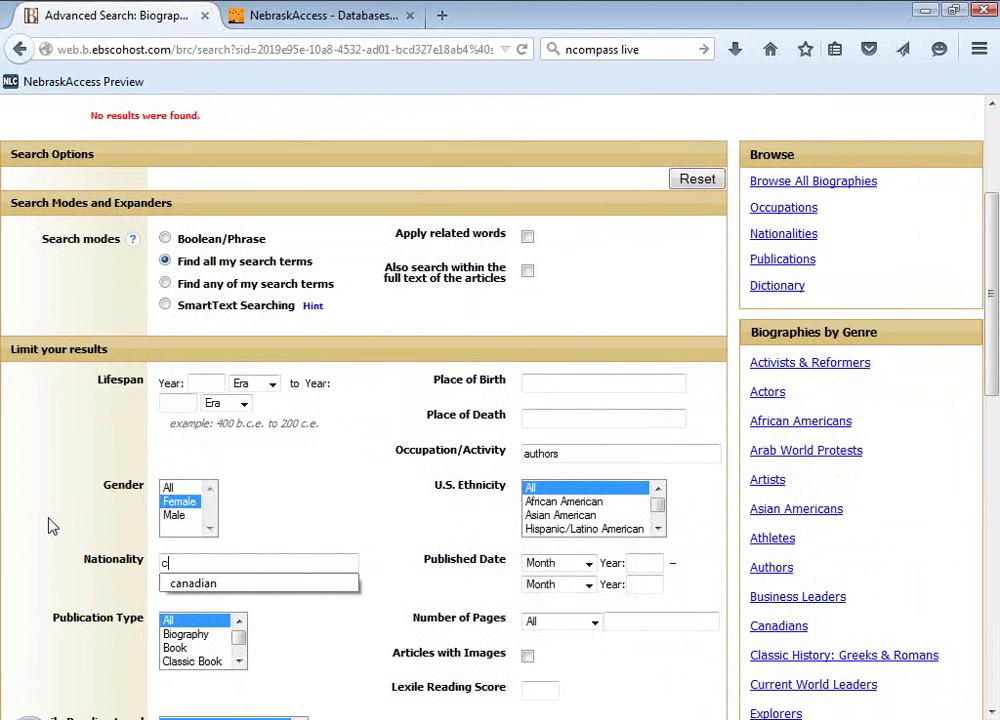
pyautogui.write('anadian')
pyautogui.click(233, 584)
pyautogui.click(605, 450)
pyautogui.press('Return')
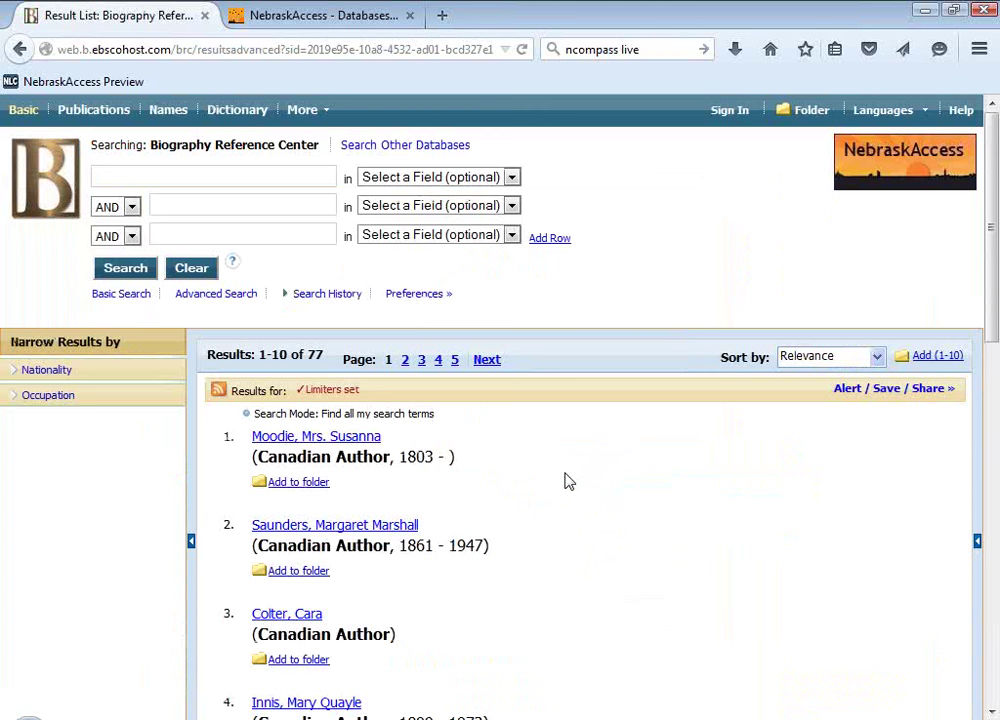
# Look through the first page of results for female Canadian authors.
pyautogui.scroll(-5, 568, 478)
pyautogui.scroll(-4, 568, 482)
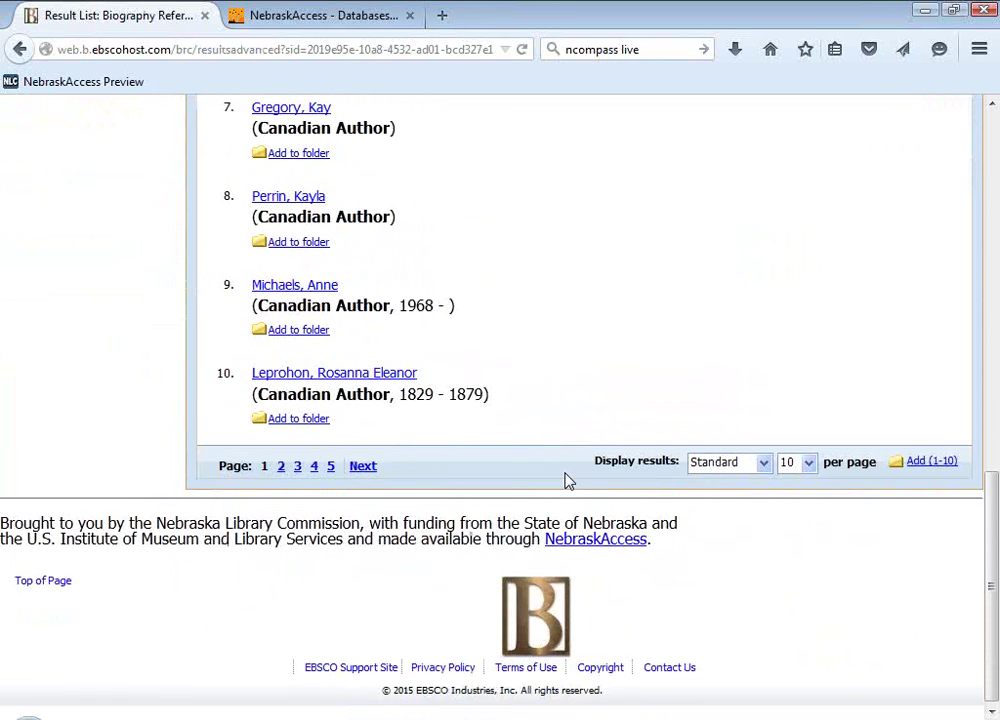
pyautogui.scroll(10, 568, 482)
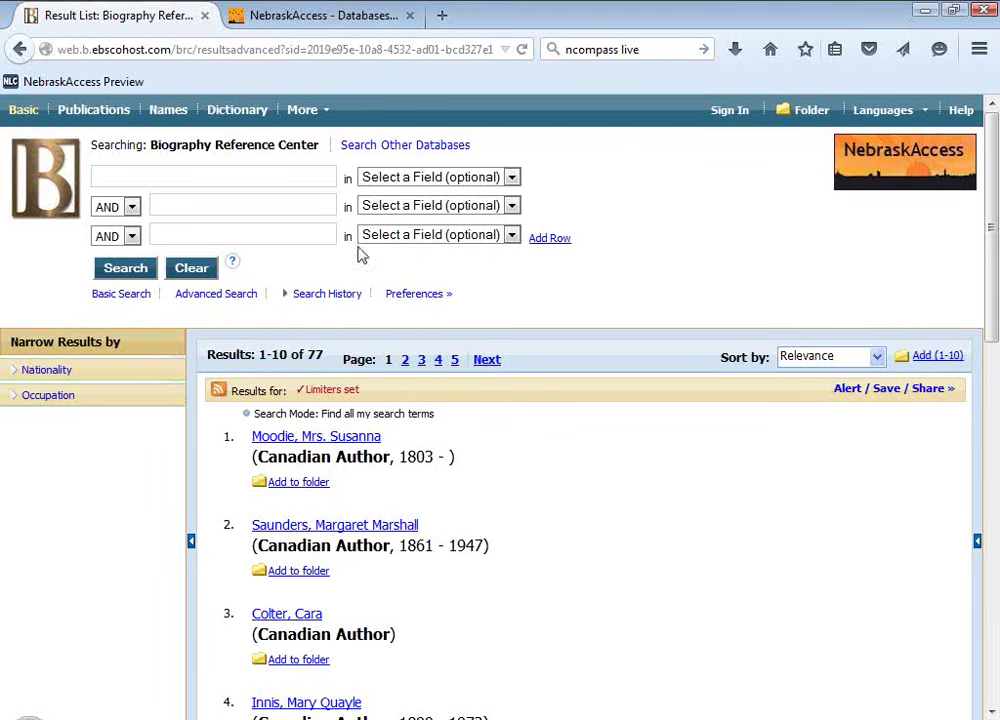
# Log in to the NebraskAccess Preview page again and open Points of View Reference Center from the K12 student databases.
pyautogui.click(96, 83)
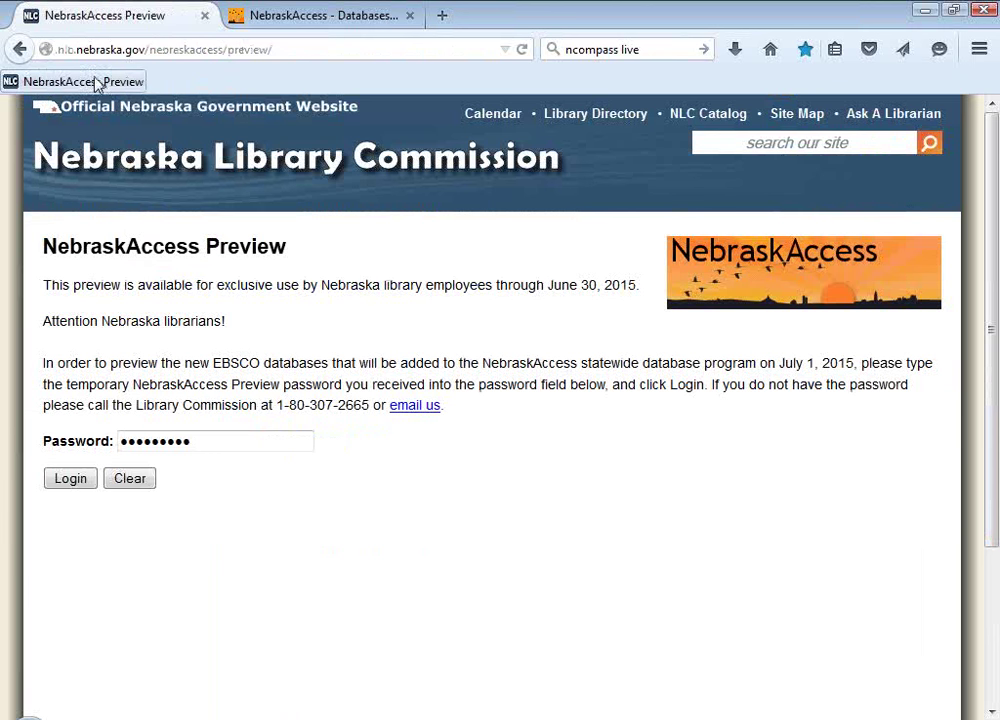
pyautogui.click(77, 482)
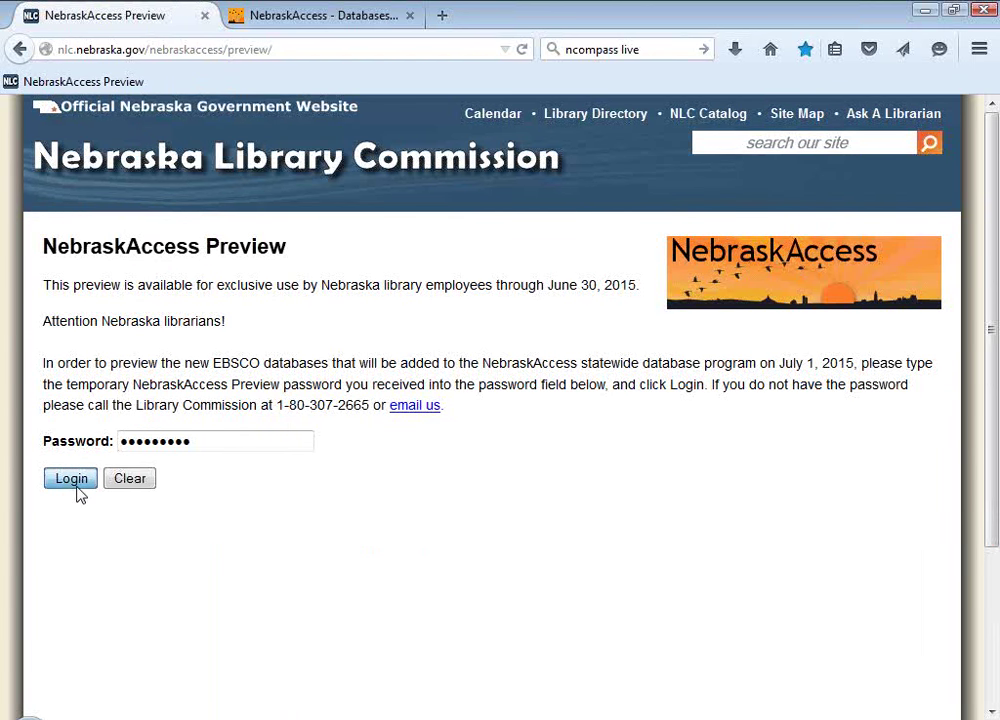
pyautogui.scroll(-10, 270, 410)
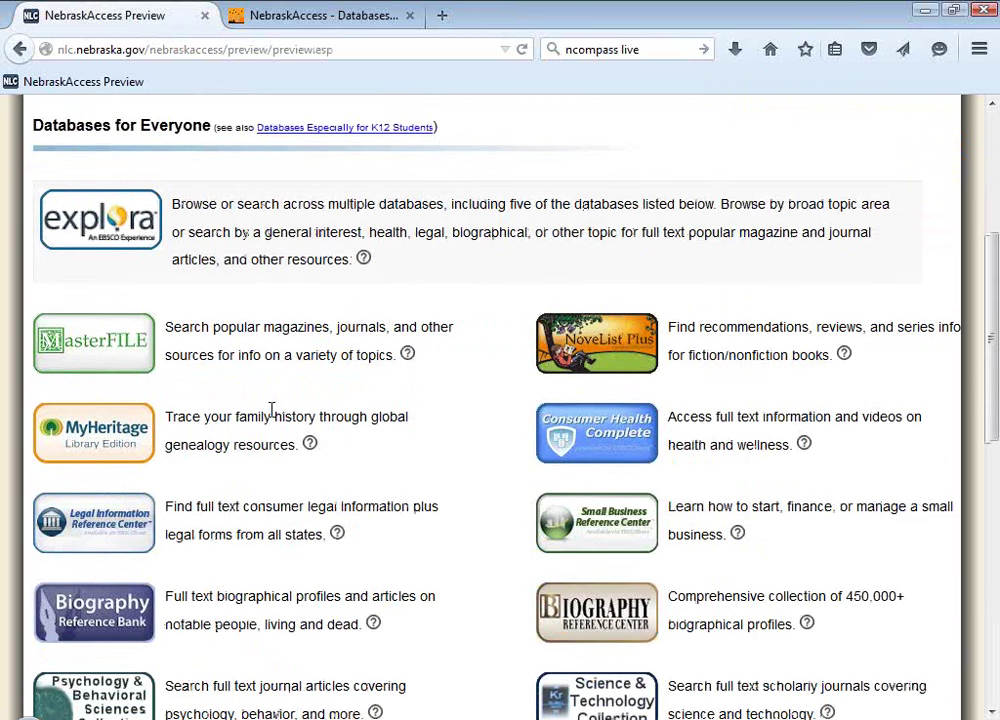
pyautogui.scroll(-5, 275, 418)
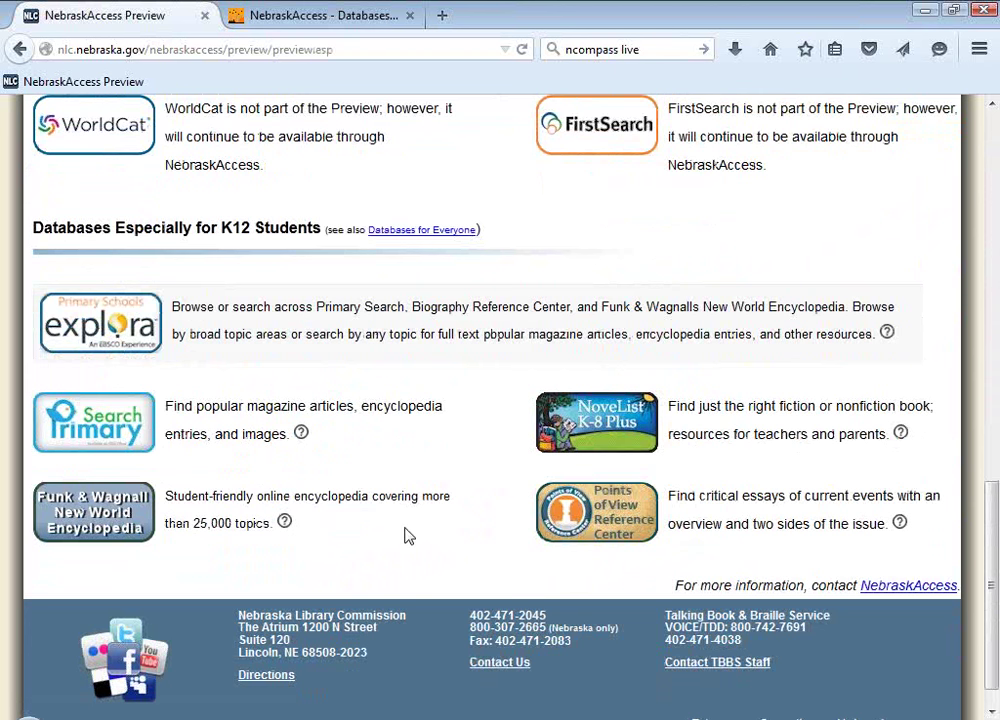
pyautogui.click(622, 518)
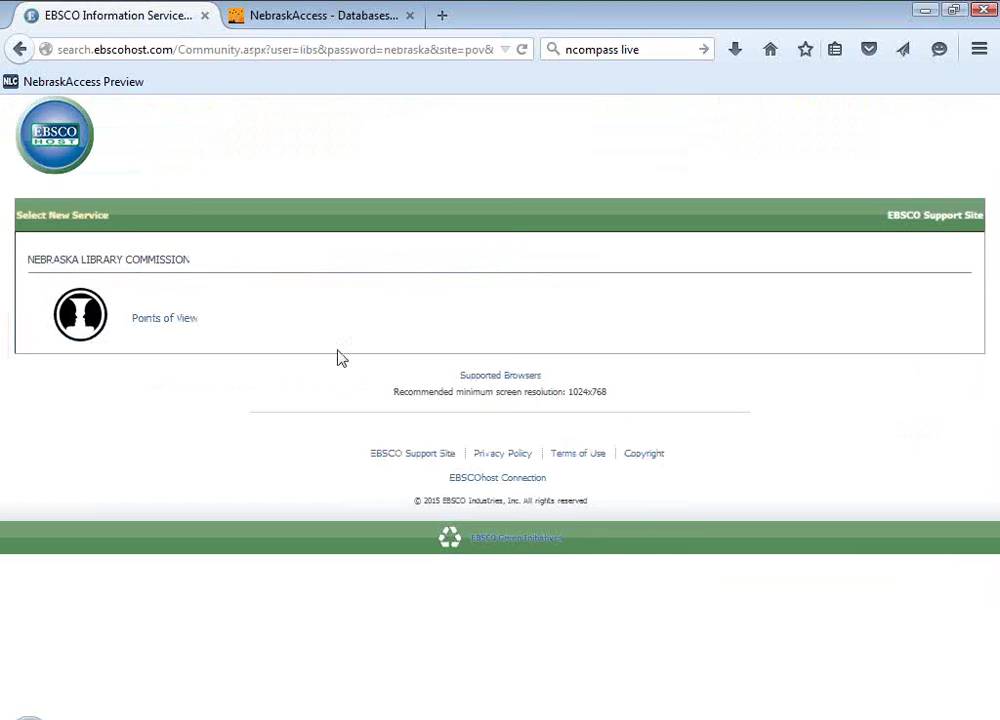
pyautogui.click(148, 320)
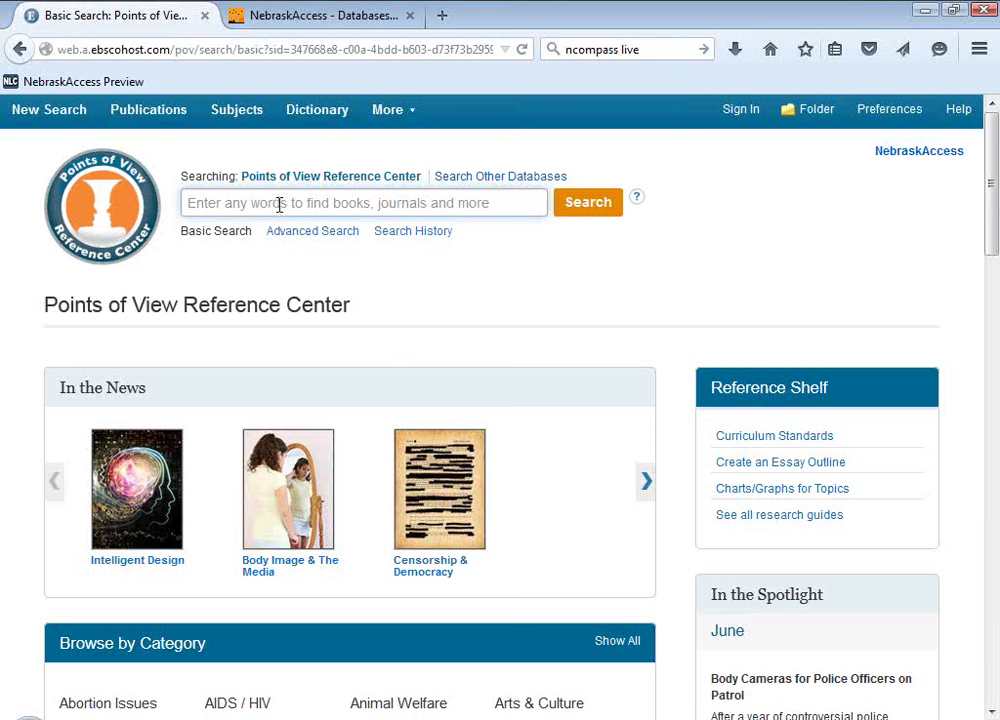
# Look through the In the News topics and the Browse by Category list on the Points of View home page.
pyautogui.scroll(-2, 490, 270)
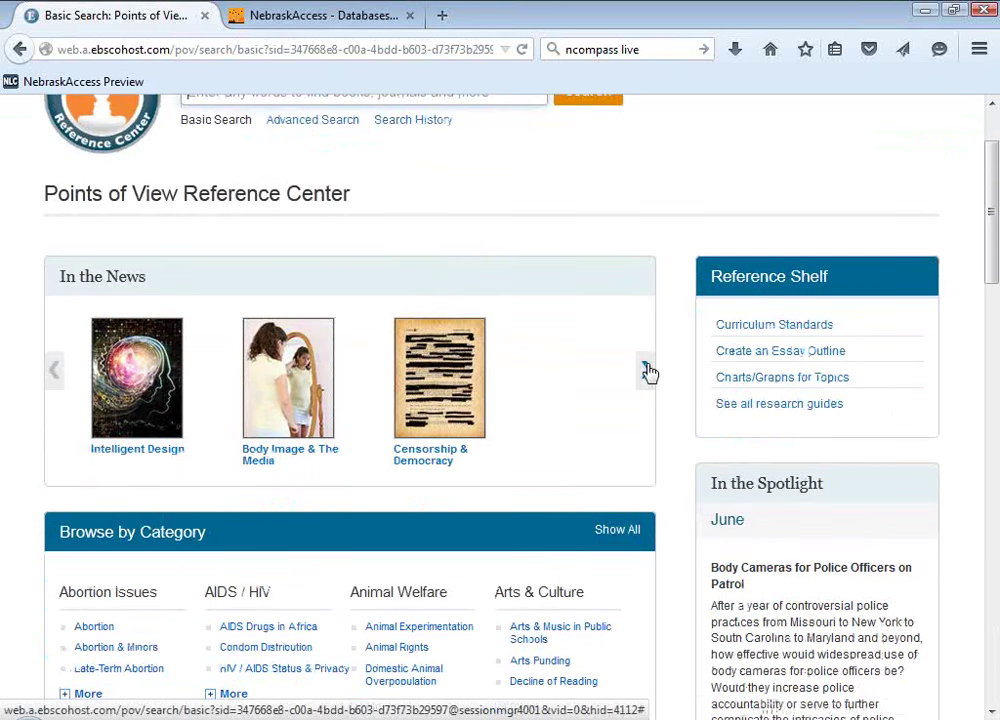
pyautogui.click(647, 370)
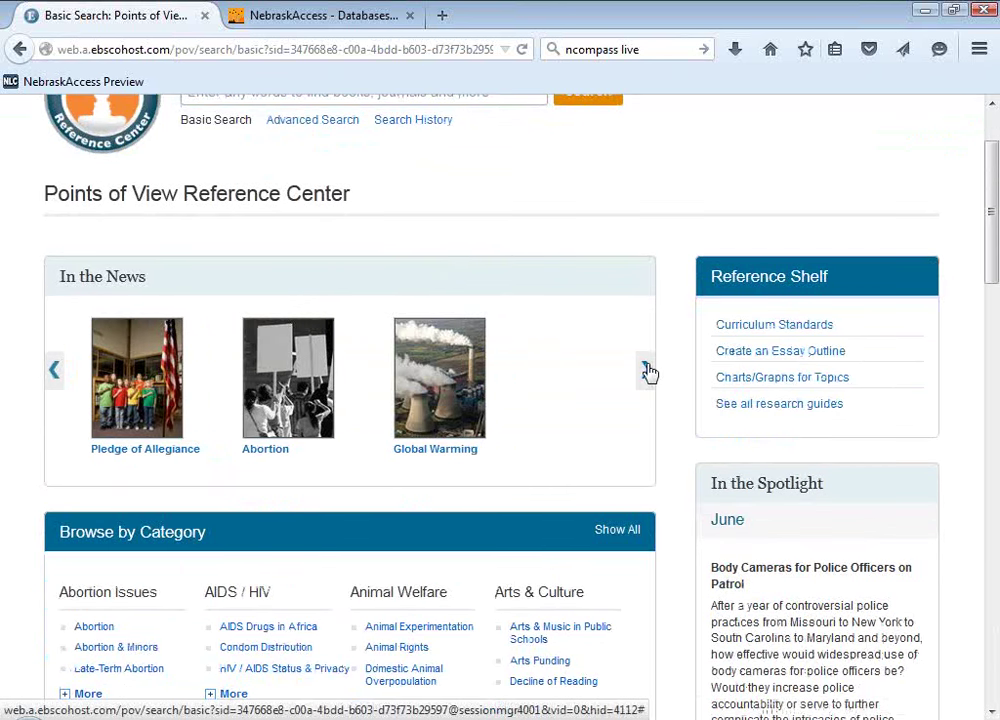
pyautogui.click(647, 370)
pyautogui.click(647, 370)
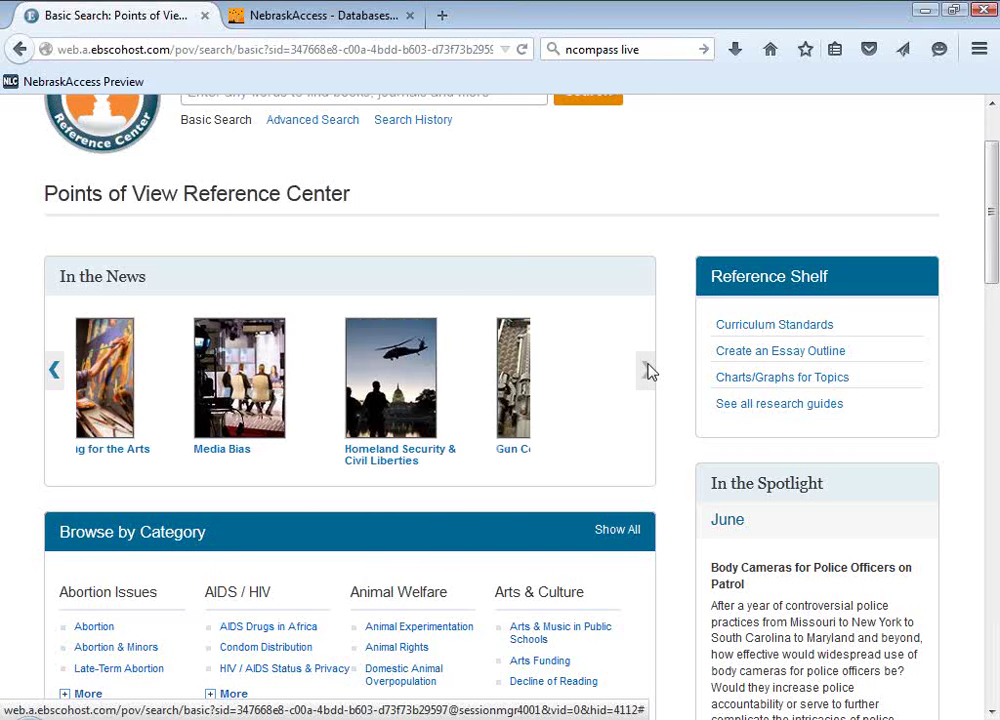
pyautogui.scroll(-1, 649, 371)
pyautogui.scroll(-3, 647, 371)
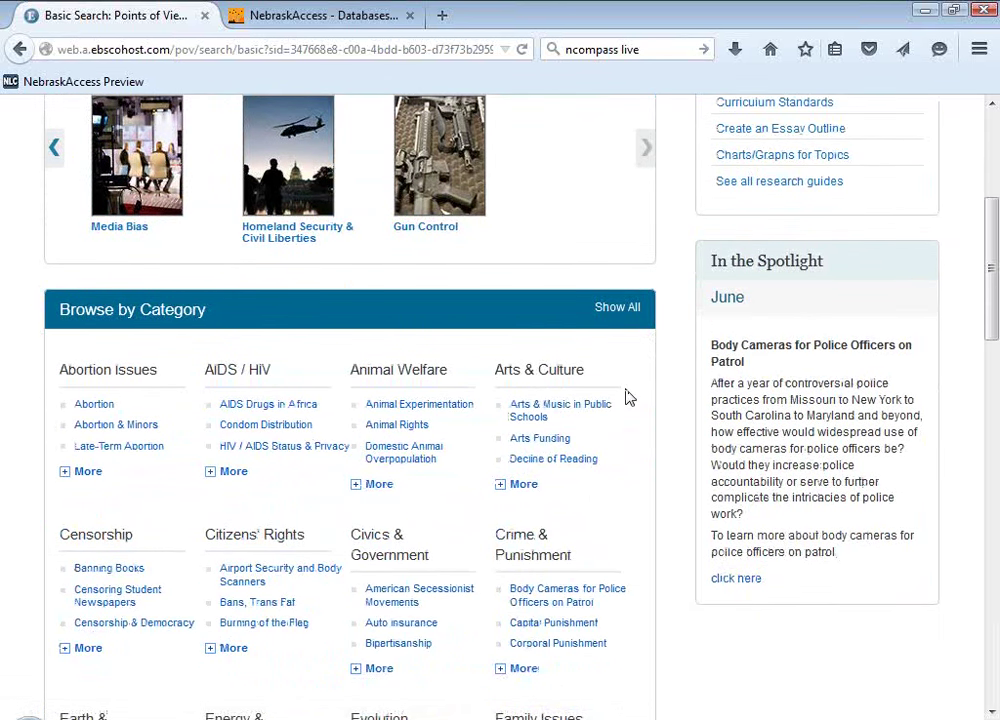
pyautogui.scroll(-2, 569, 509)
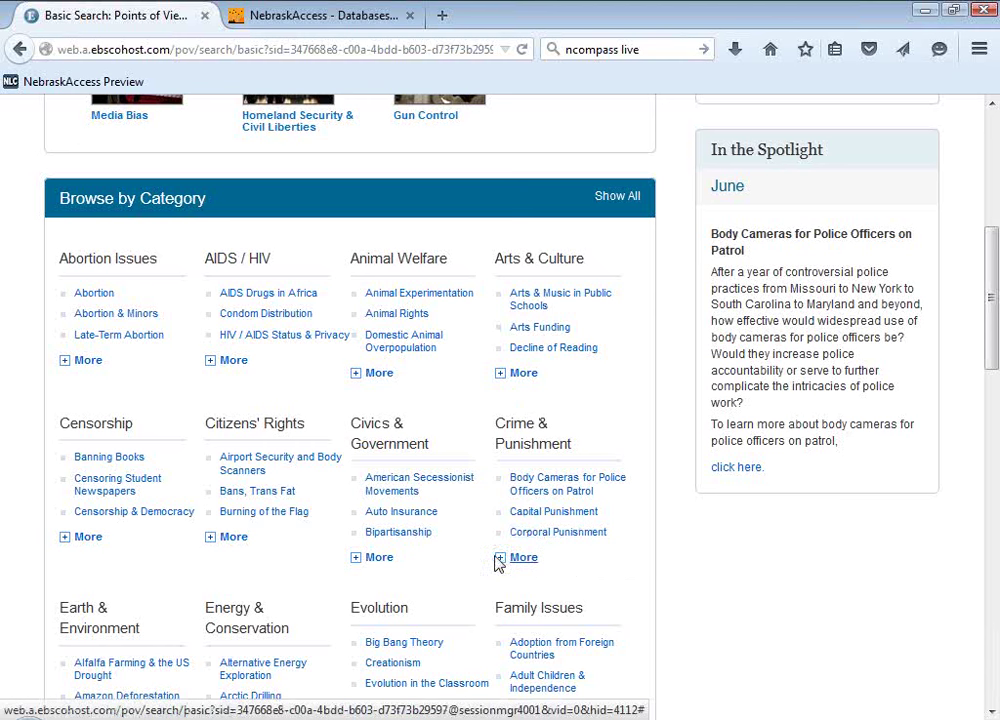
# Open the Capital Punishment topic under Crime & Punishment and look through the overview article and its related items.
pyautogui.click(554, 515)
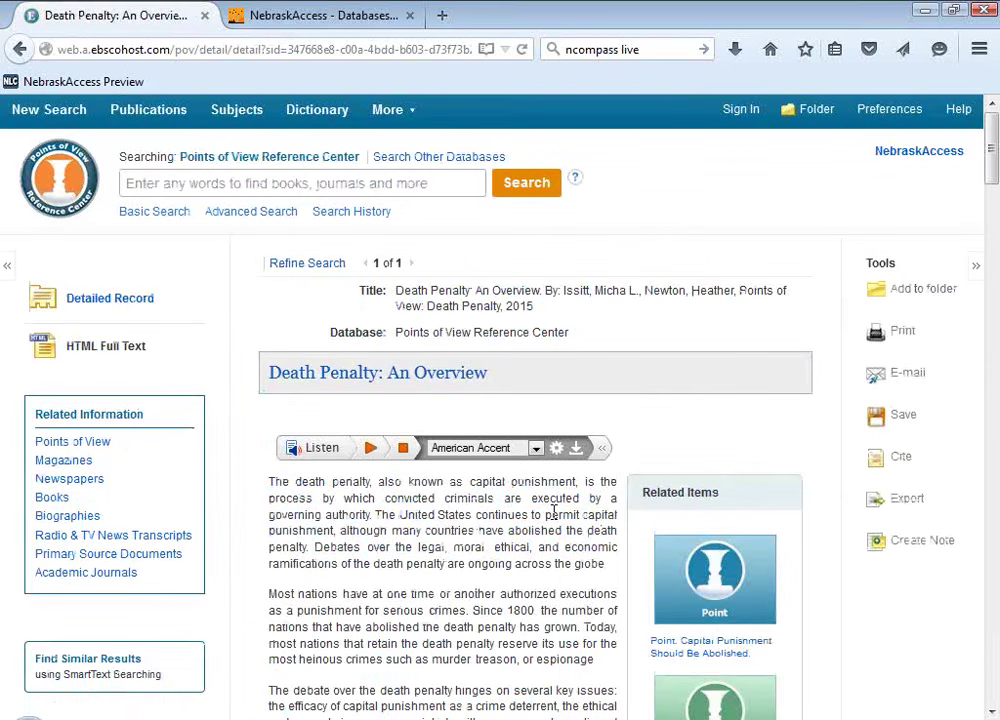
pyautogui.scroll(-2, 554, 510)
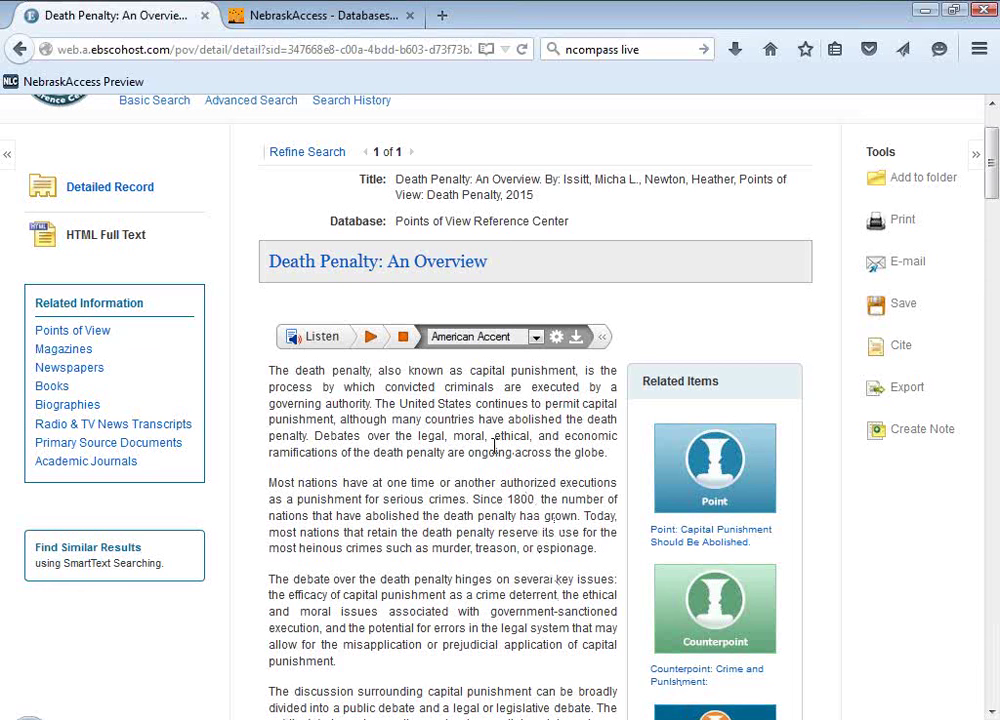
pyautogui.scroll(-2, 494, 445)
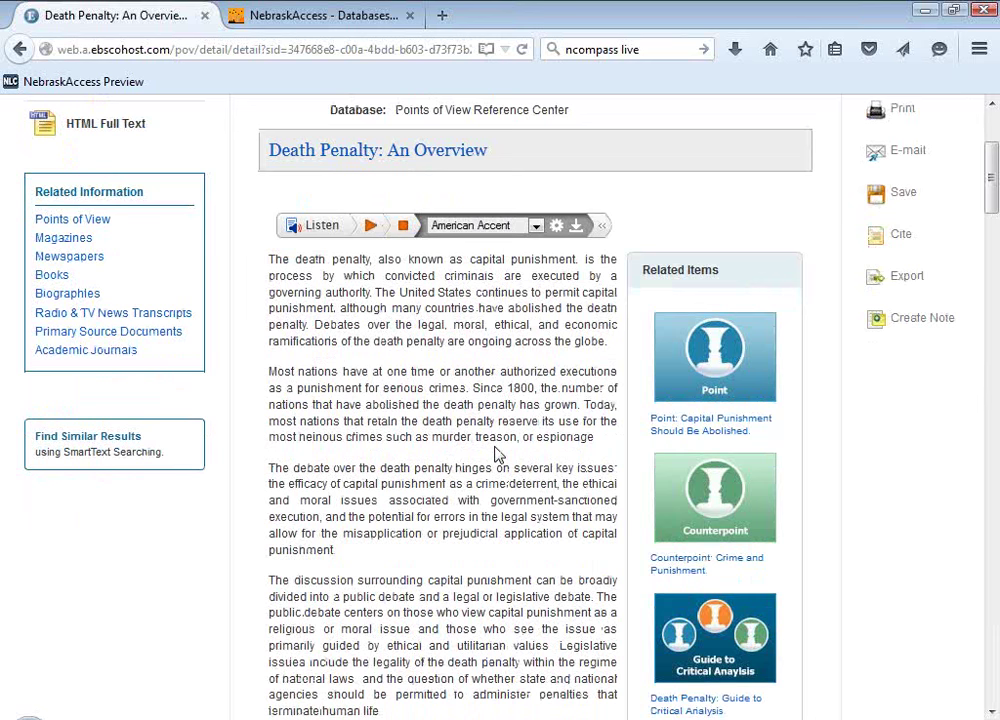
pyautogui.scroll(-5, 498, 455)
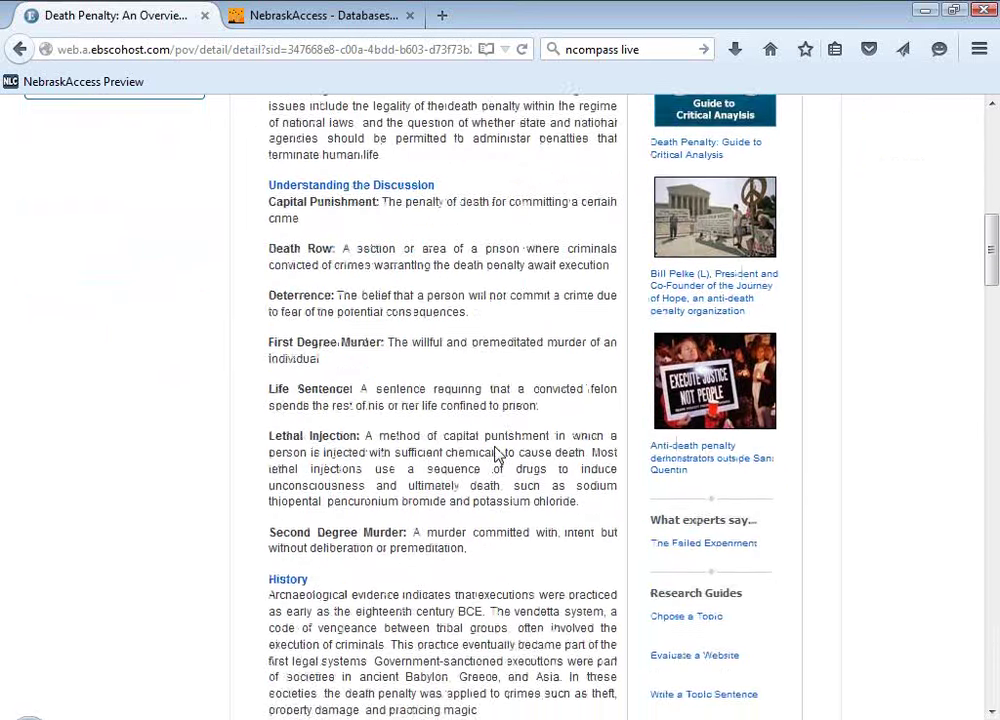
pyautogui.scroll(9, 498, 455)
pyautogui.scroll(-2, 490, 458)
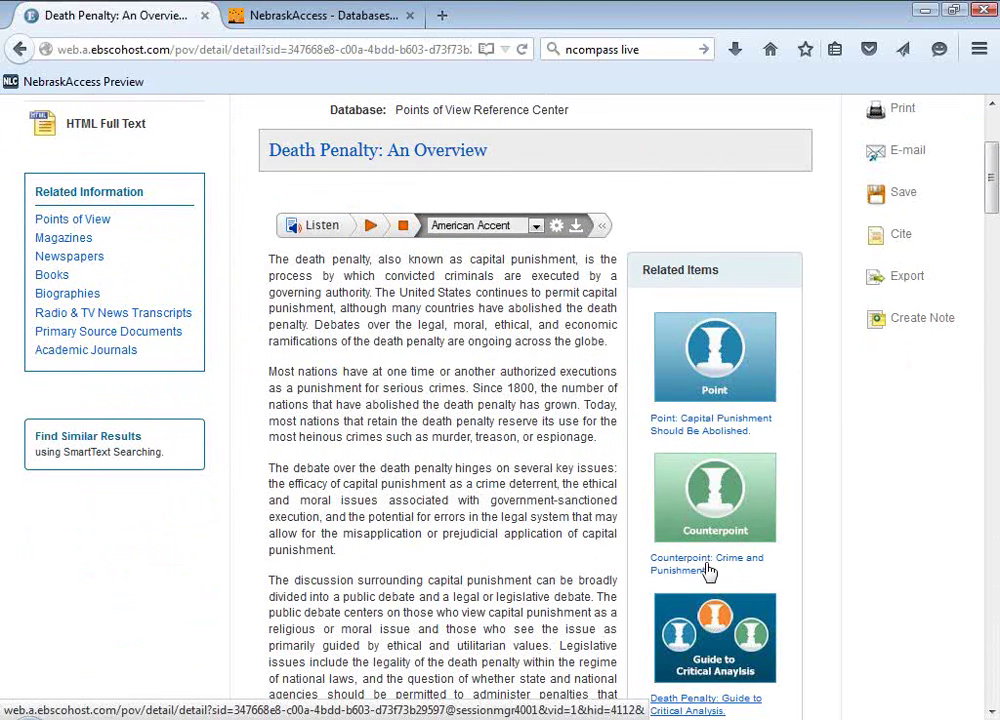
# Open the related Point essay on abolishing capital punishment and skim it down to the bibliography and author notes.
pyautogui.click(707, 425)
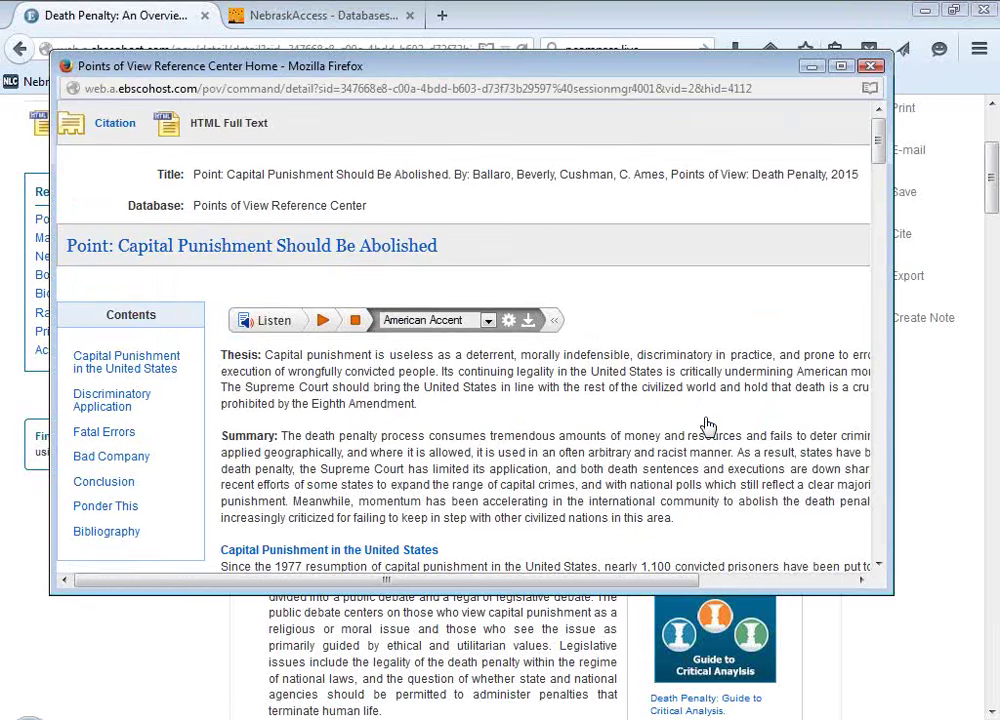
pyautogui.scroll(-15, 707, 425)
pyautogui.scroll(-20, 707, 425)
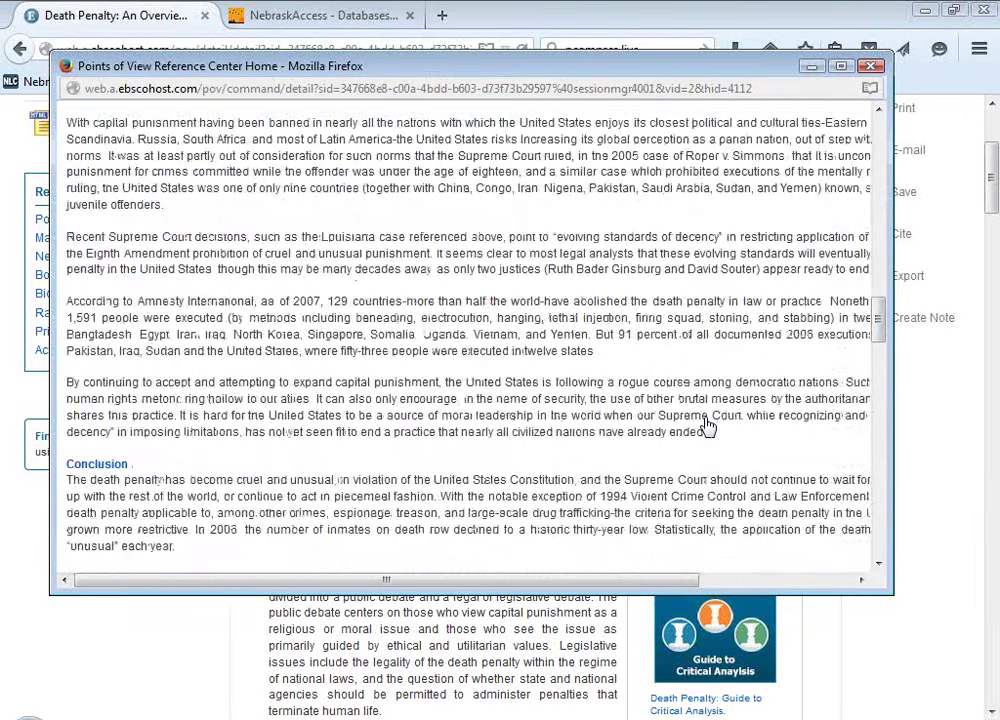
pyautogui.scroll(-10, 707, 425)
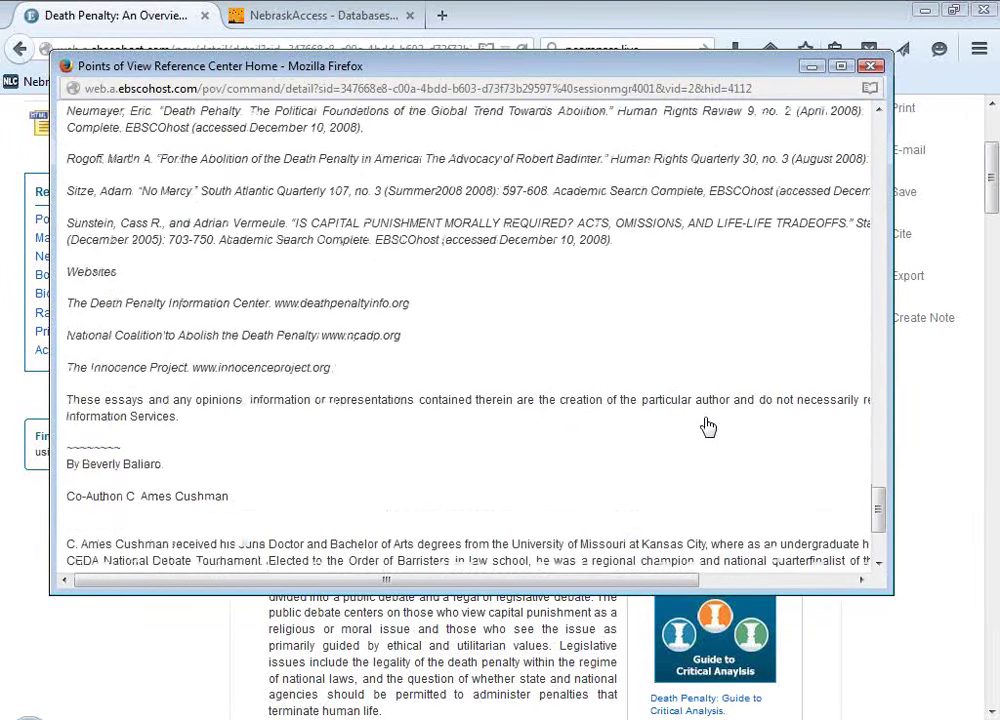
# Close the Point essay, then open the Death Penalty: Guide to Critical Analysis and skim it through the Debate It section.
pyautogui.click(873, 66)
pyautogui.scroll(-3, 900, 508)
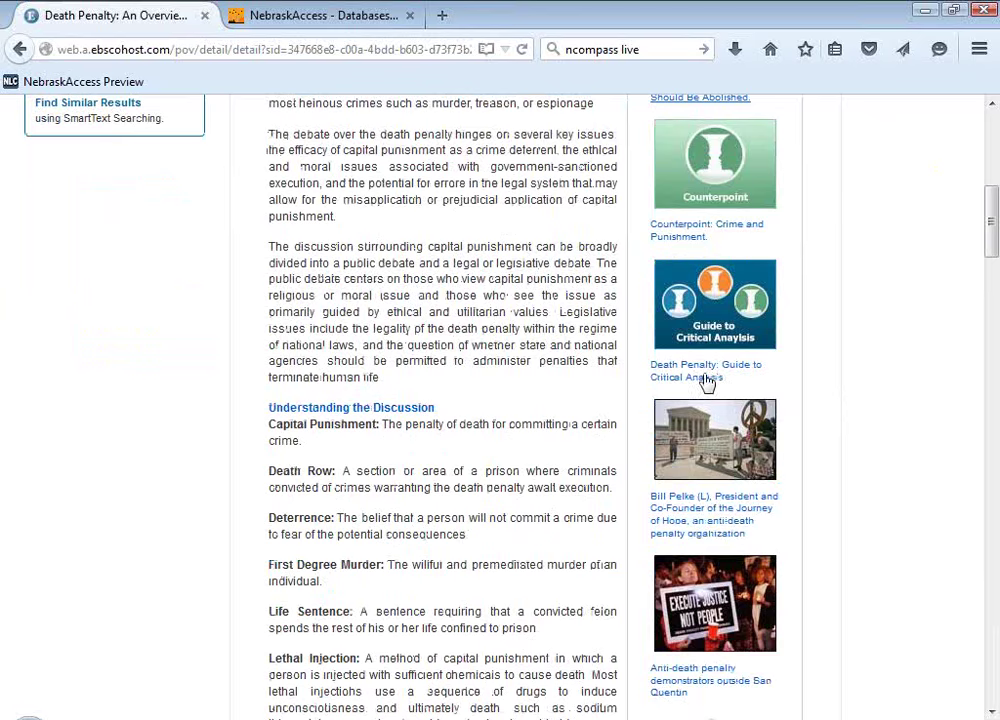
pyautogui.click(683, 370)
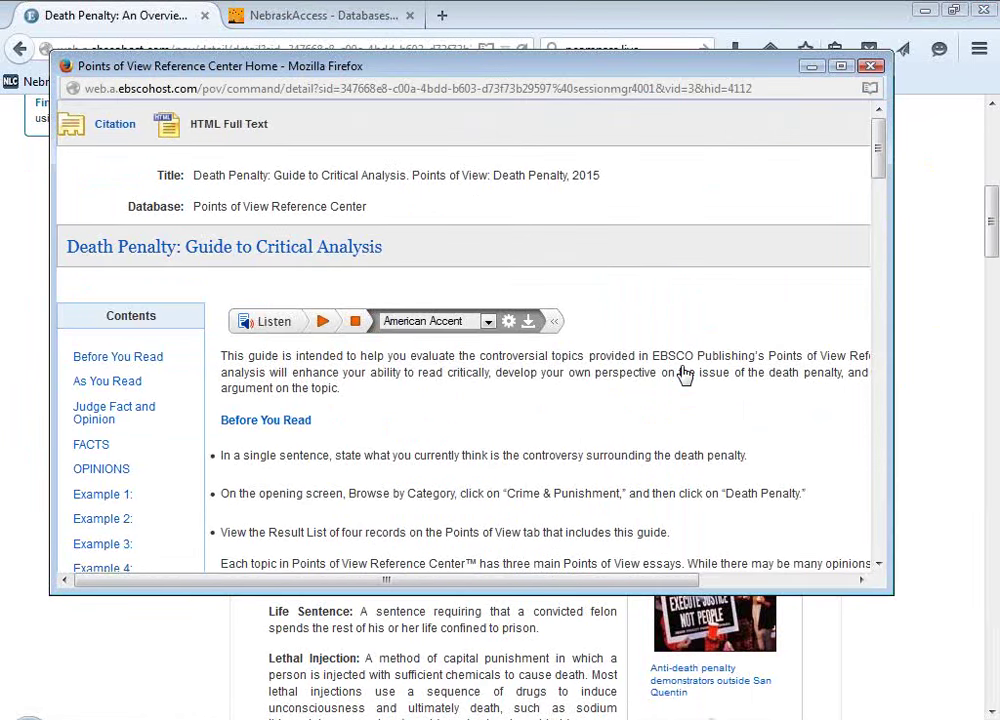
pyautogui.scroll(-10, 683, 375)
pyautogui.scroll(-5, 684, 375)
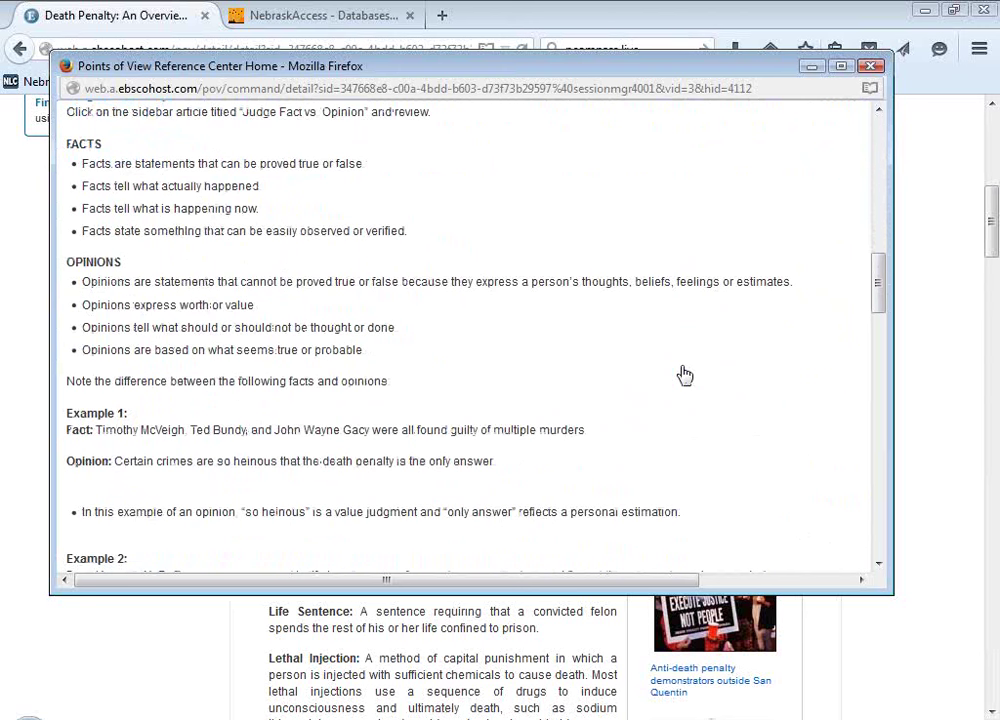
pyautogui.scroll(-6, 684, 375)
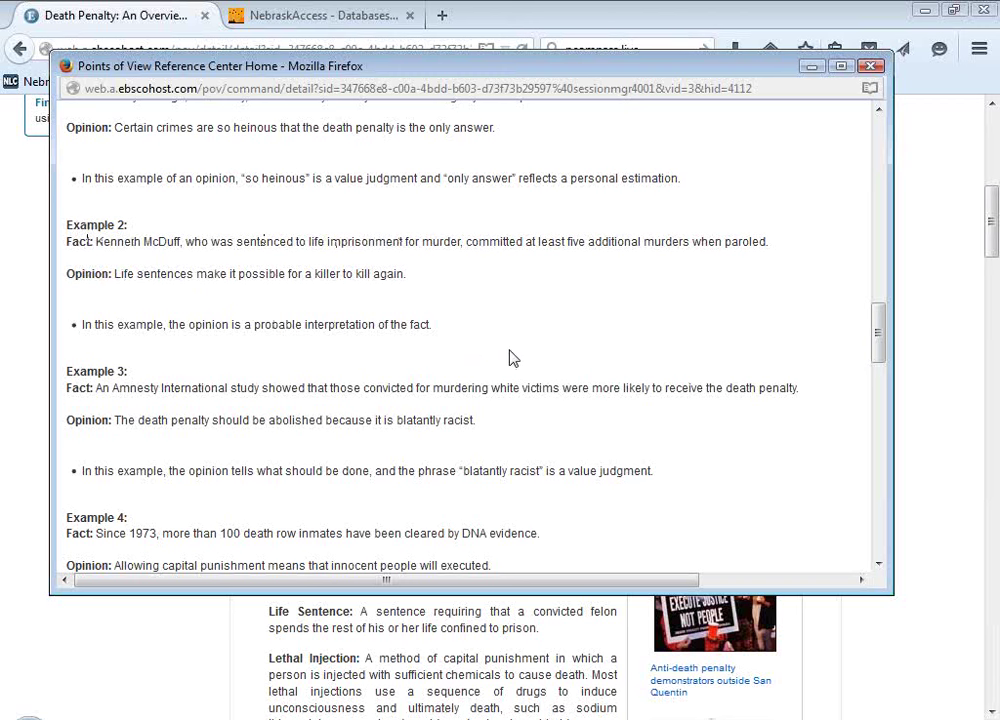
pyautogui.scroll(-10, 509, 358)
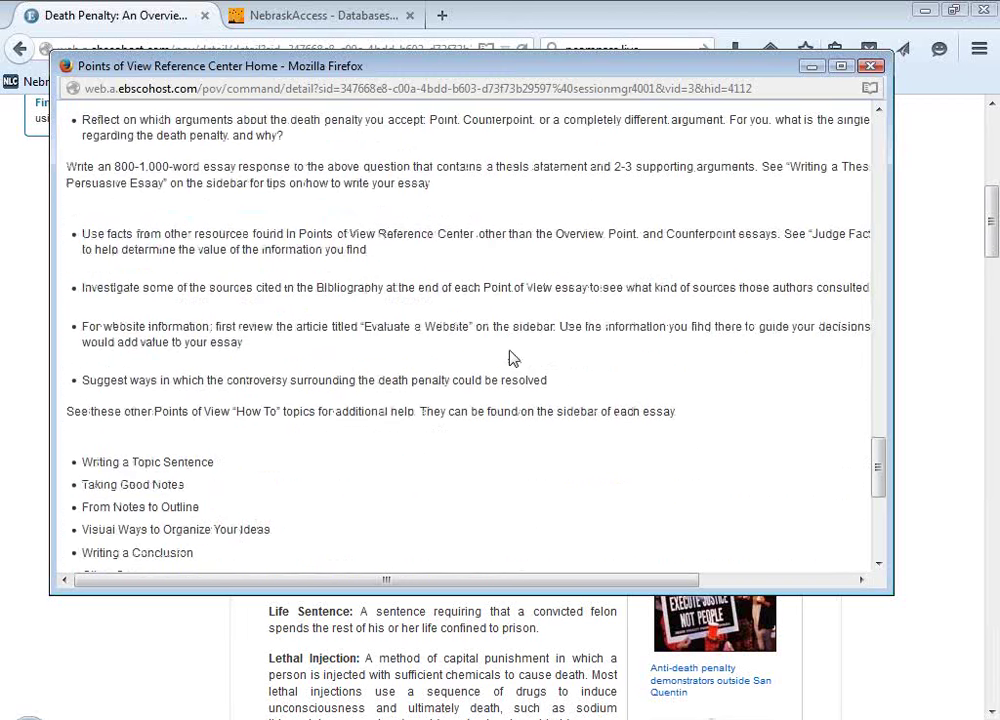
pyautogui.scroll(-1, 509, 347)
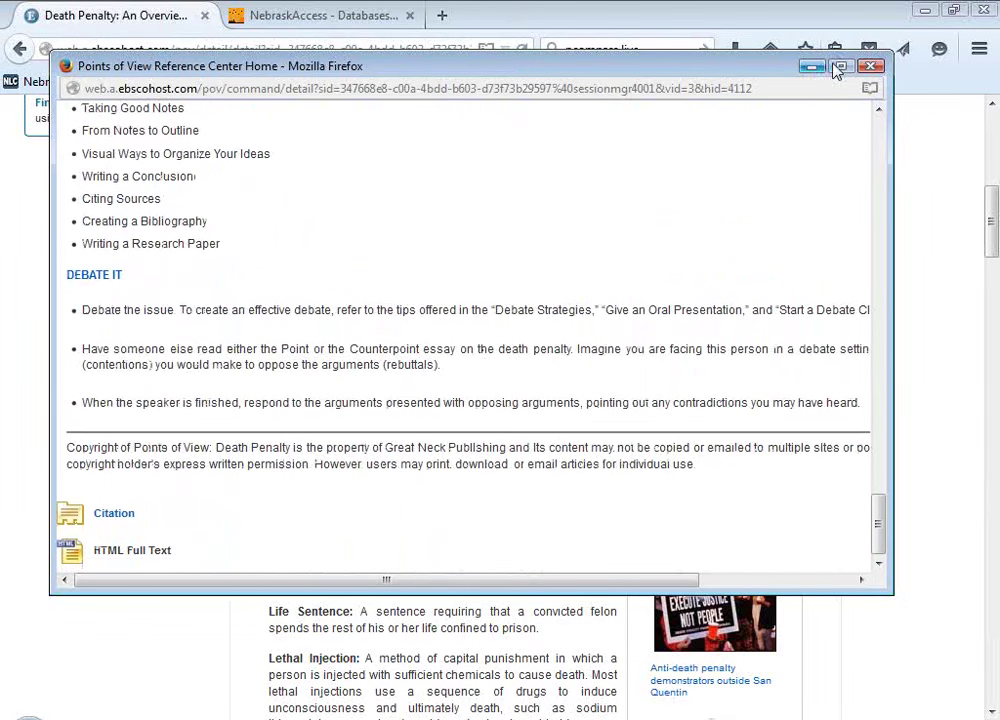
pyautogui.click(876, 66)
# Open the Magazines results from the Death Penalty overview's related information and look through the first page of articles.
pyautogui.scroll(-3, 620, 398)
pyautogui.scroll(8, 620, 398)
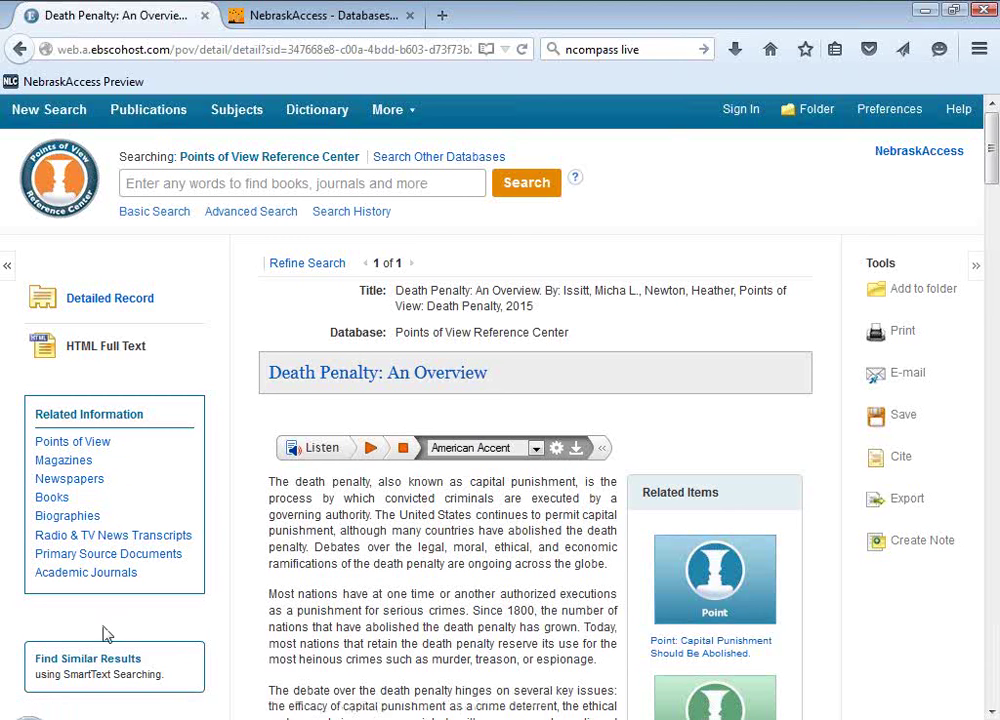
pyautogui.click(60, 465)
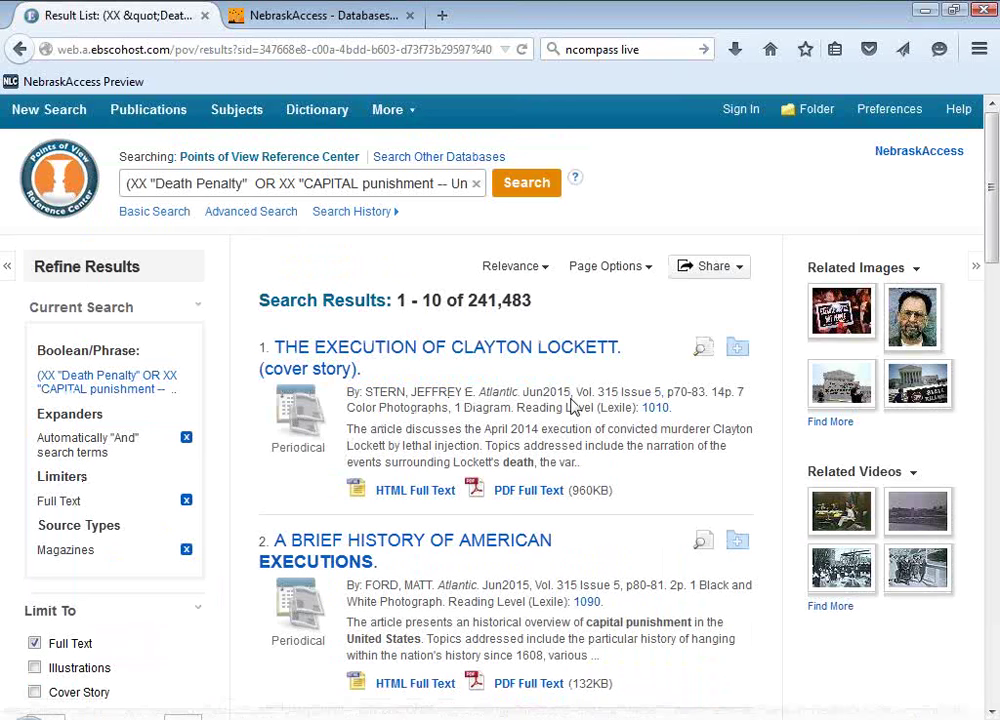
pyautogui.scroll(-5, 572, 405)
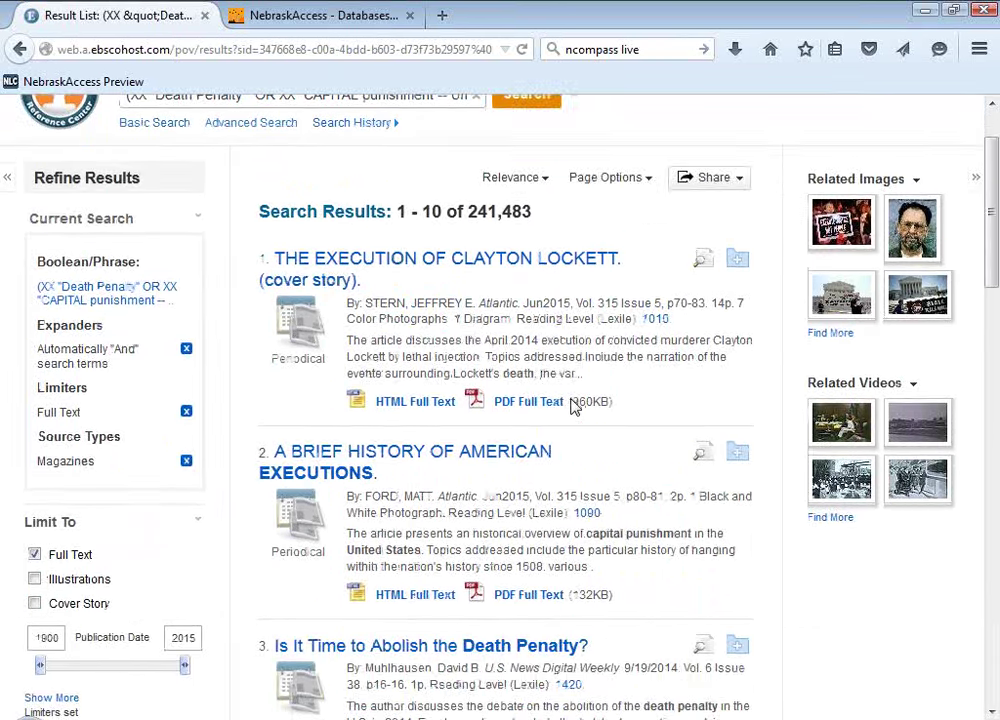
pyautogui.scroll(-6, 572, 400)
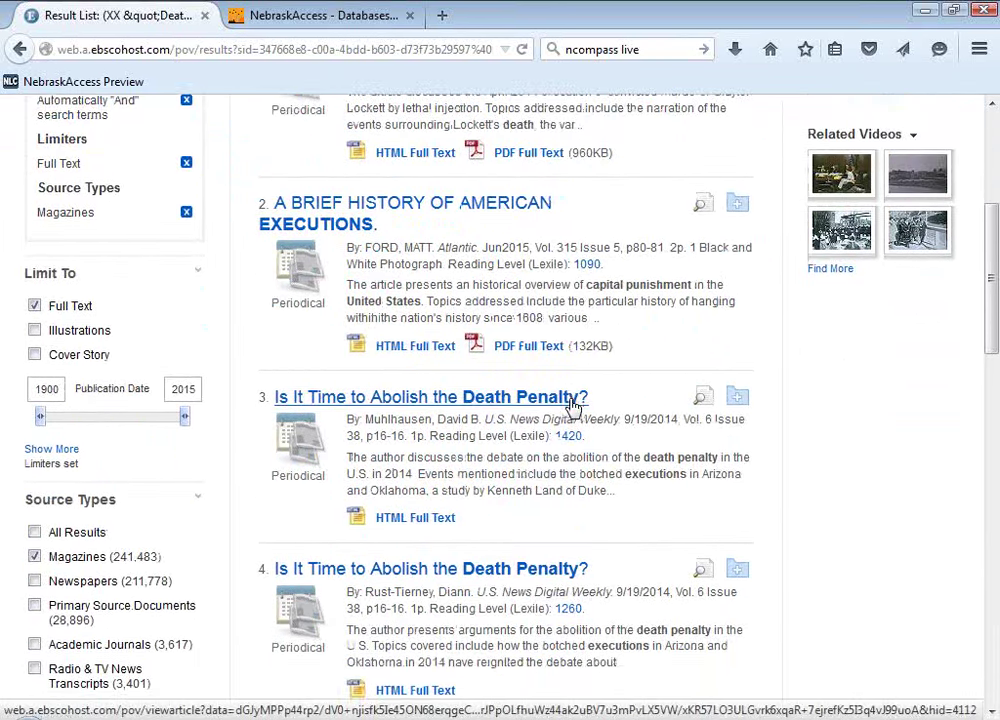
pyautogui.scroll(-1, 573, 405)
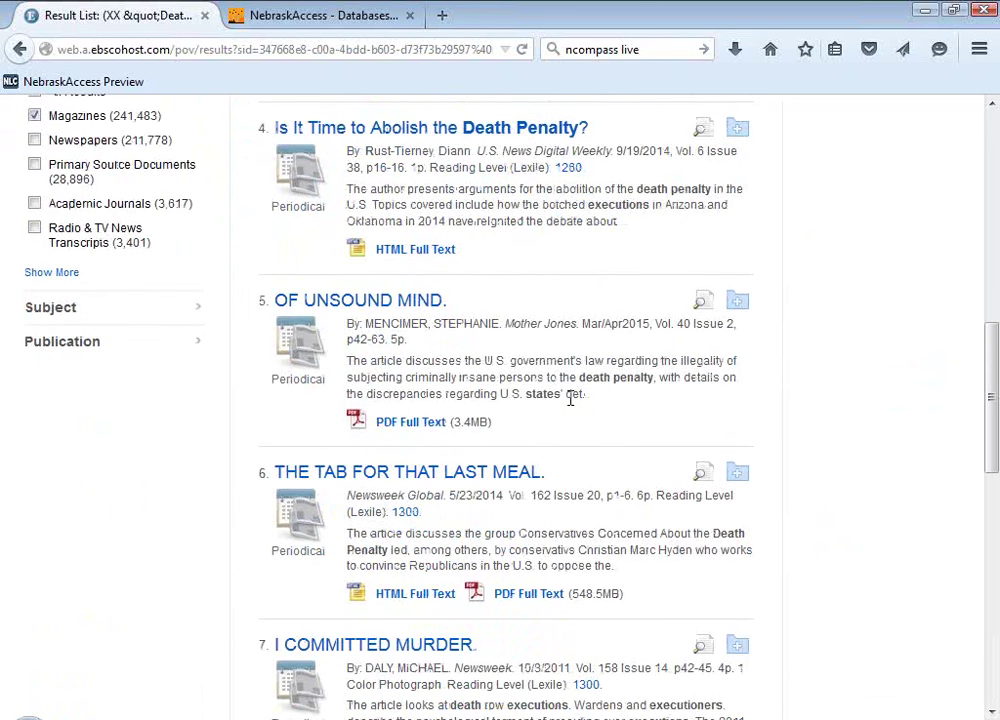
pyautogui.scroll(-2, 570, 398)
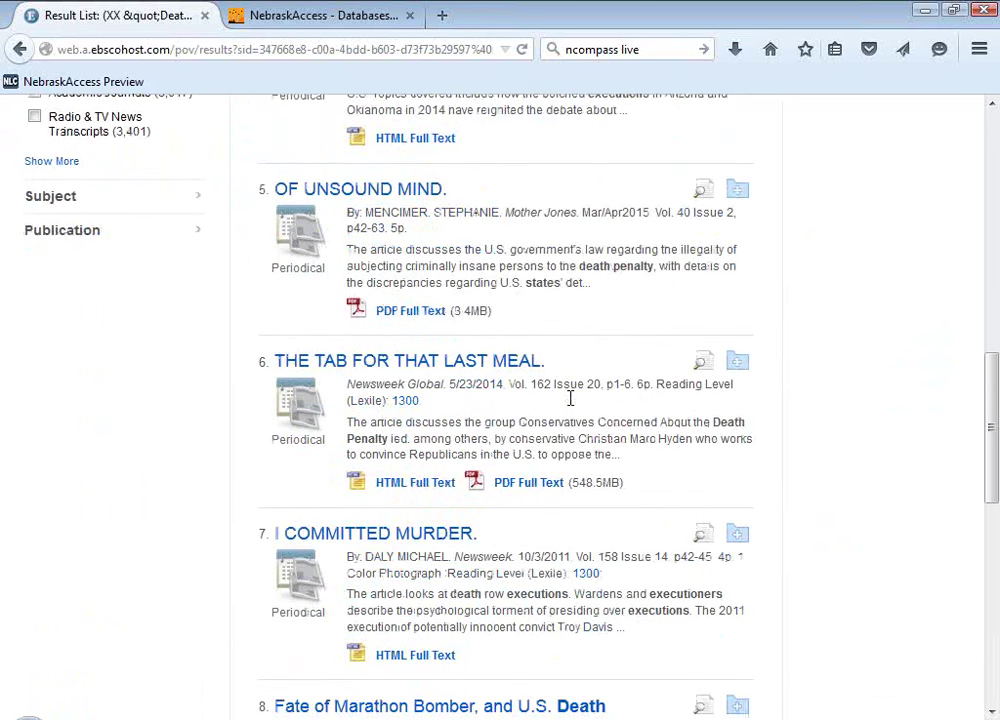
pyautogui.scroll(-6, 570, 398)
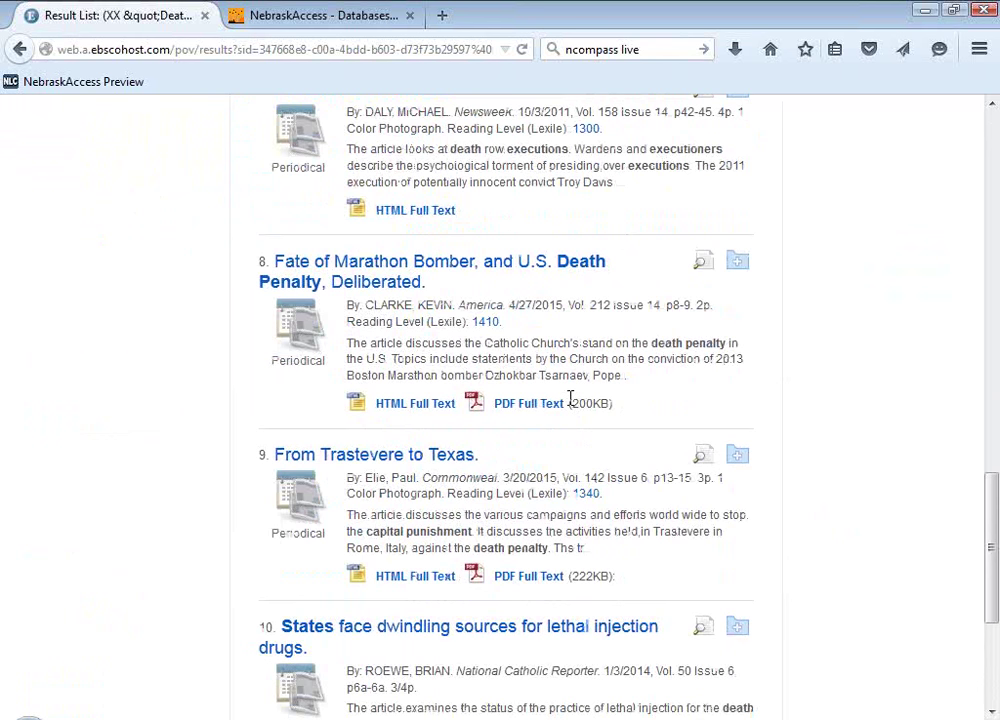
pyautogui.scroll(-4, 570, 398)
pyautogui.scroll(20, 572, 406)
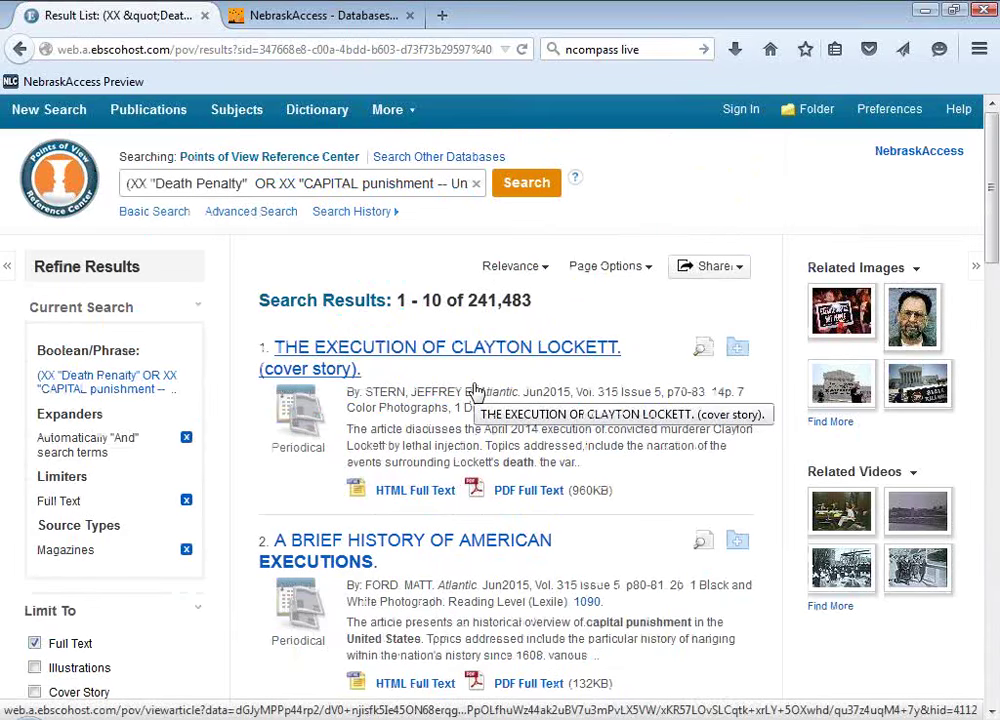
# Return to the NebraskAccess Preview page, log in with the prefilled password and browse the Databases for Everyone list.
pyautogui.click(57, 84)
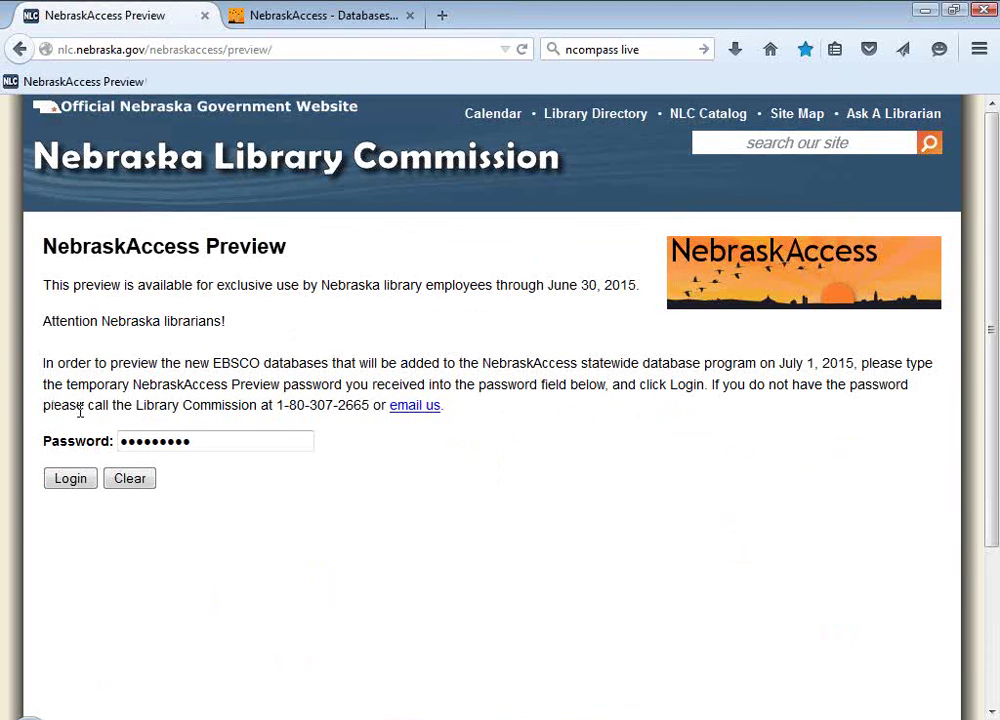
pyautogui.click(70, 479)
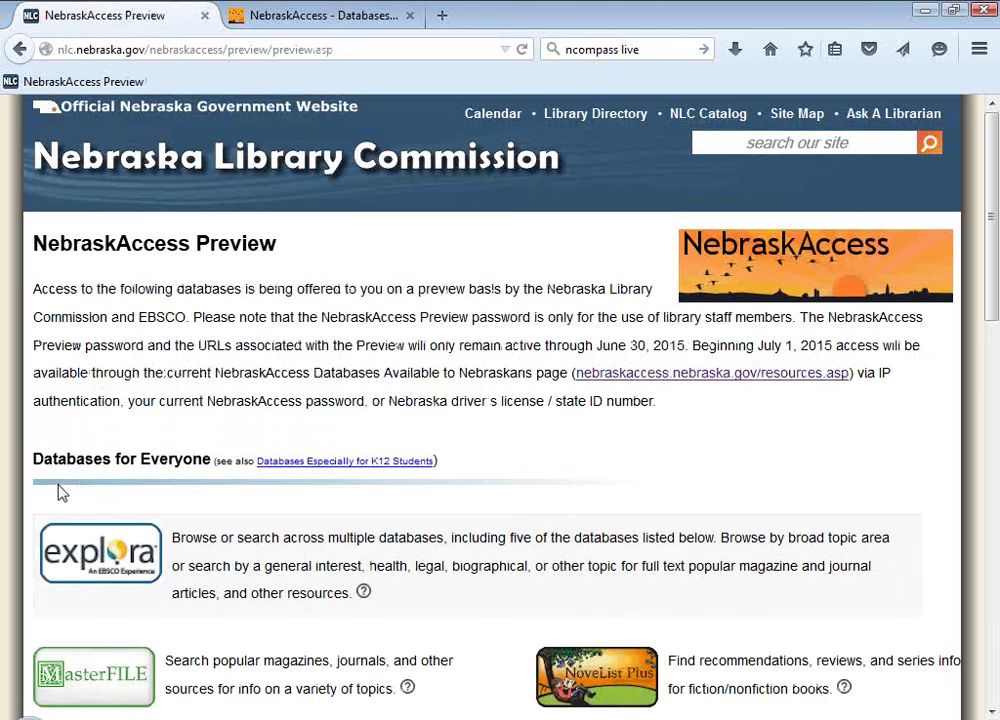
pyautogui.scroll(-2, 208, 535)
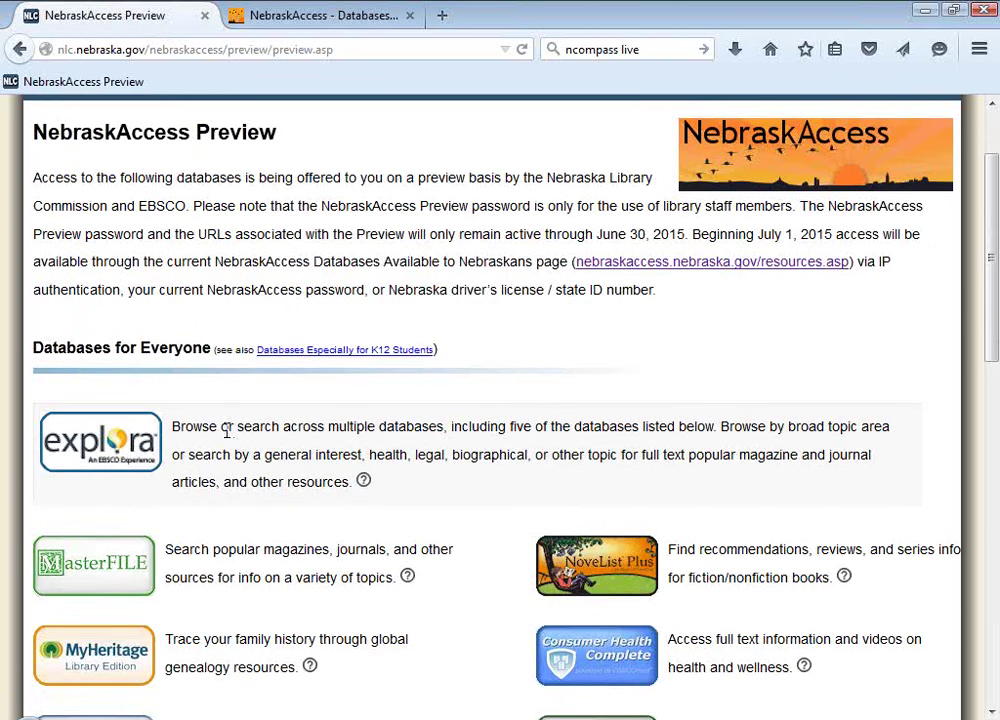
pyautogui.scroll(-8, 226, 430)
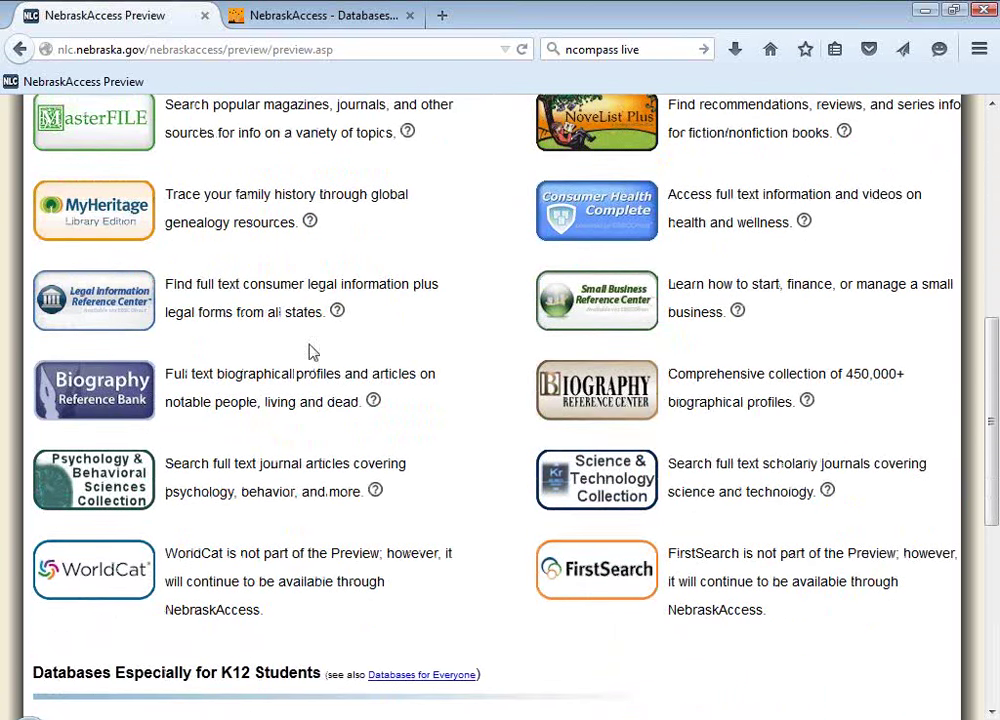